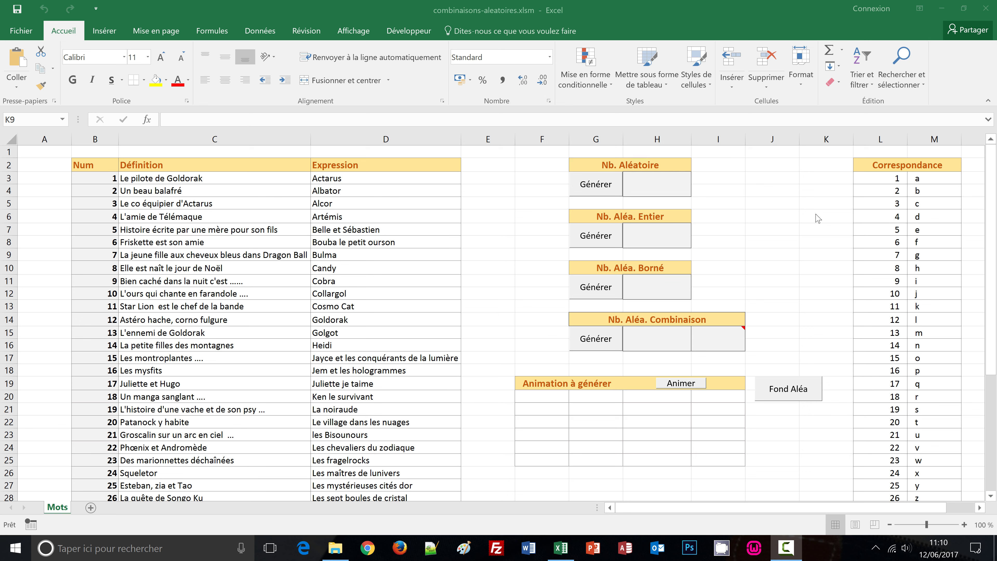
Select cells C3, C8 and K7 on the Mots sheet of combinaisons-aleatoires.xlsm
{"action": "left_click", "coordinate": [833, 256]}
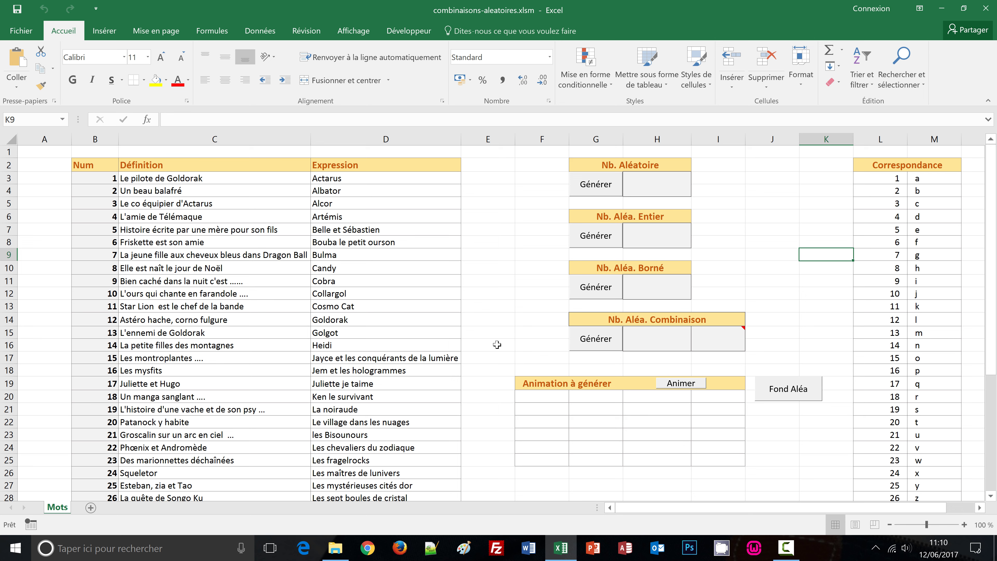
{"action": "left_click", "coordinate": [145, 179]}
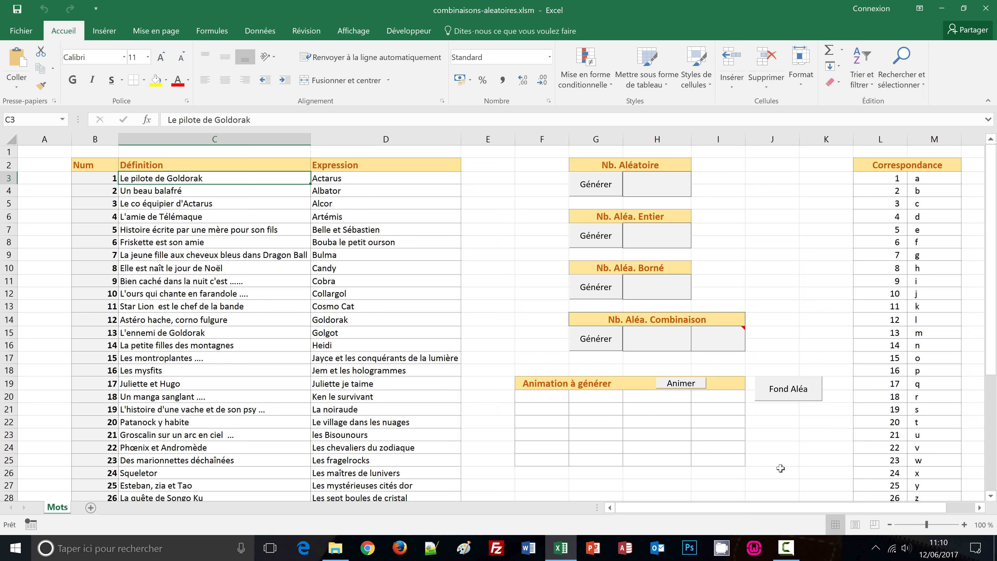
{"action": "left_click", "coordinate": [222, 246]}
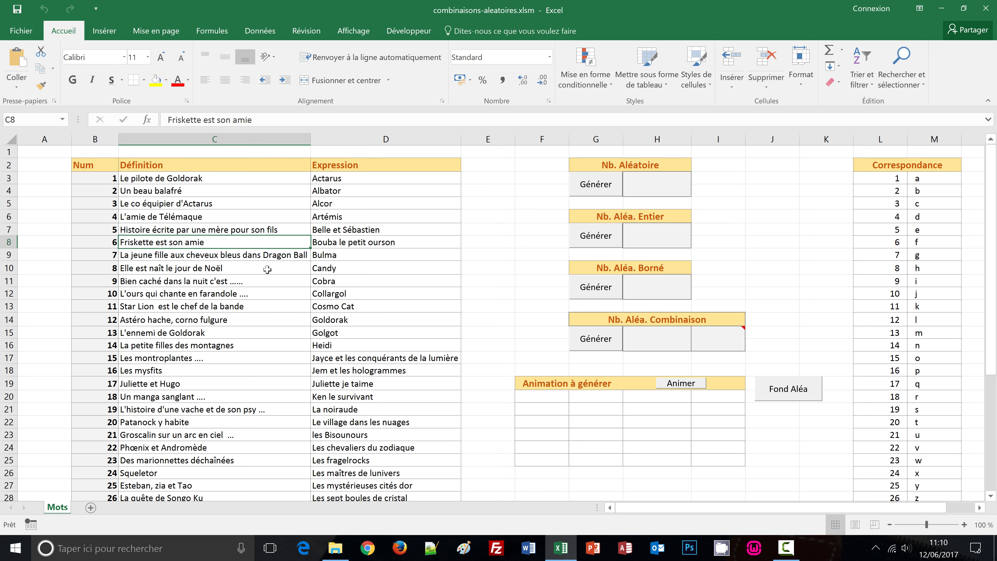
{"action": "left_click", "coordinate": [808, 224]}
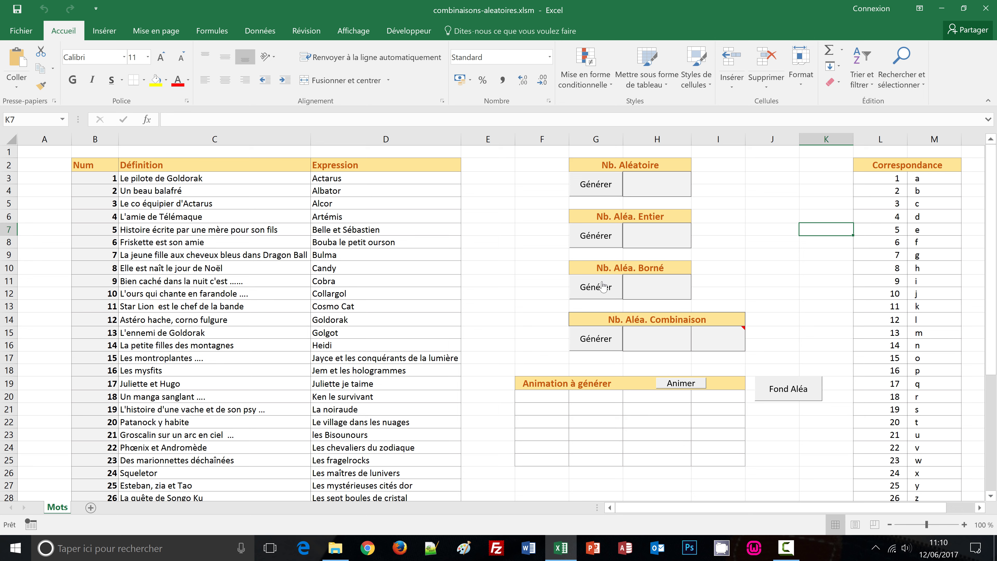
View the Développeur Insérer form-controls list, then return to Accueil and select result cell H3
{"action": "left_click", "coordinate": [423, 34]}
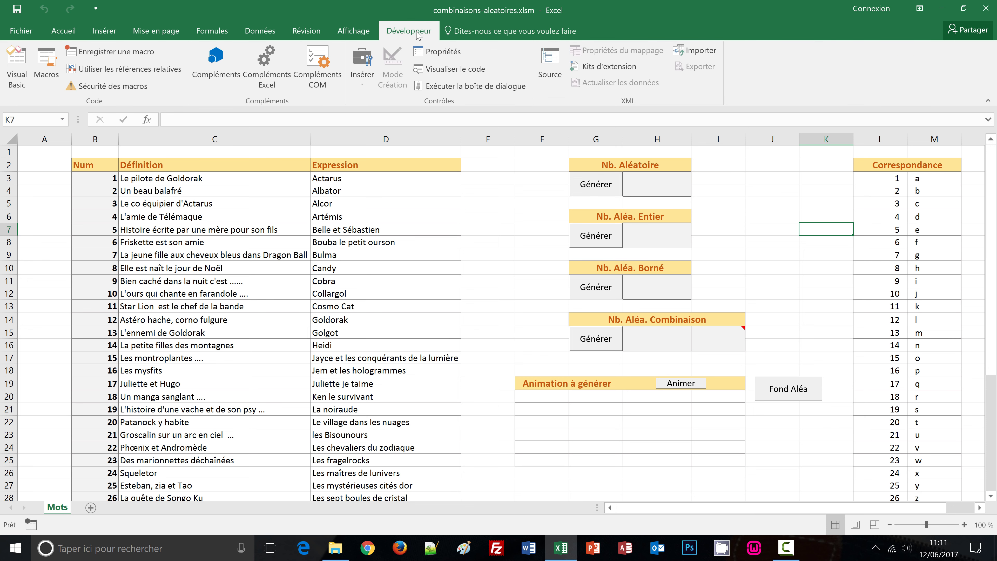
{"action": "left_click", "coordinate": [362, 89]}
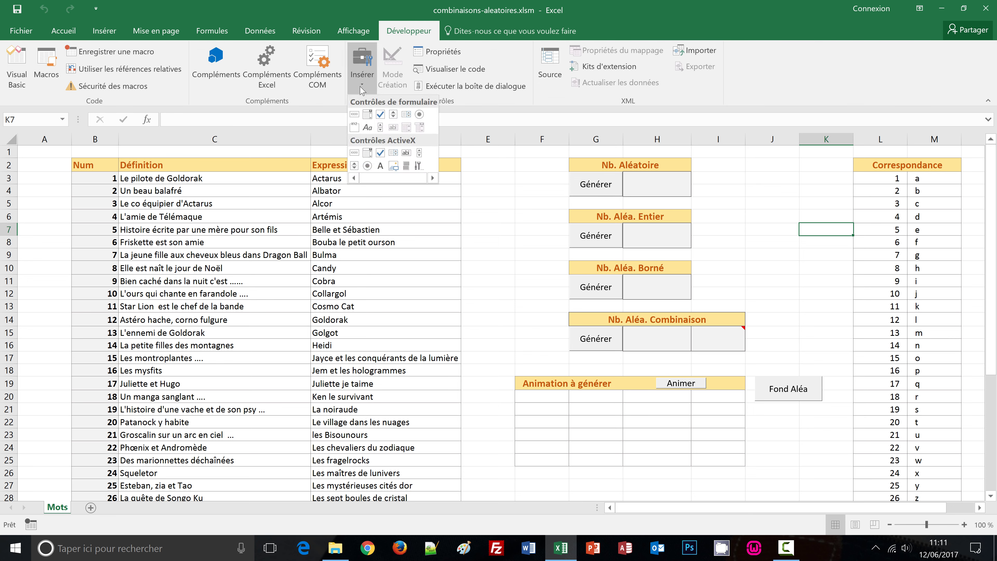
{"action": "left_click", "coordinate": [63, 35]}
{"action": "left_click", "coordinate": [63, 36]}
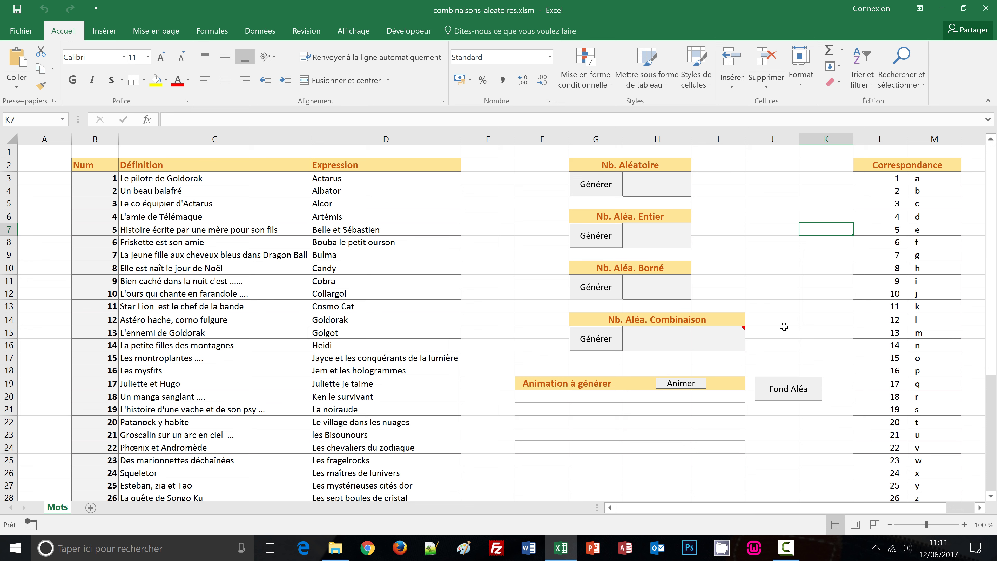
{"action": "left_click", "coordinate": [650, 187]}
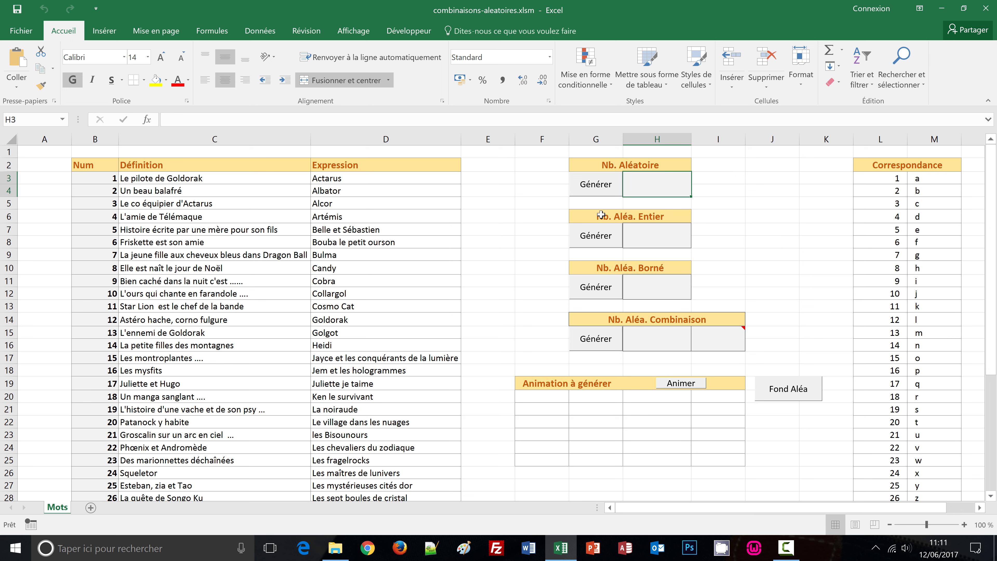
Start assigning a macro named nb_alea to the first Générer button
{"action": "right_click", "coordinate": [588, 191]}
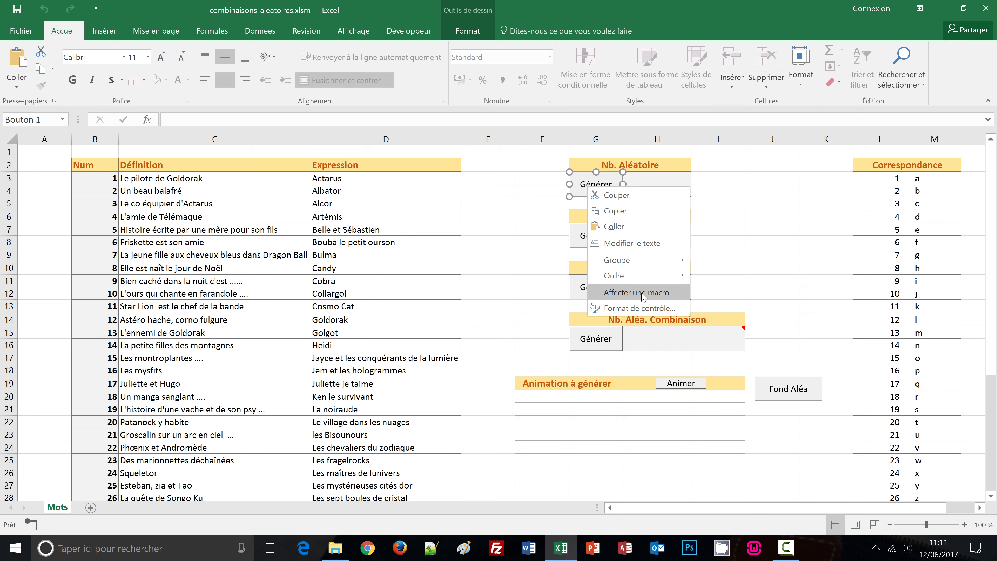
{"action": "left_click", "coordinate": [643, 295]}
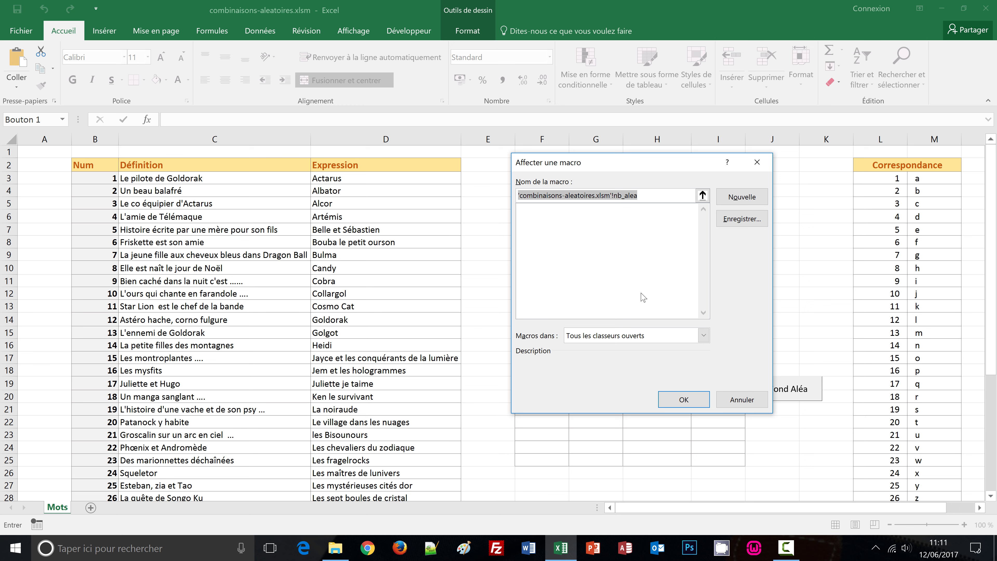
{"action": "type", "text": "nb_a"}
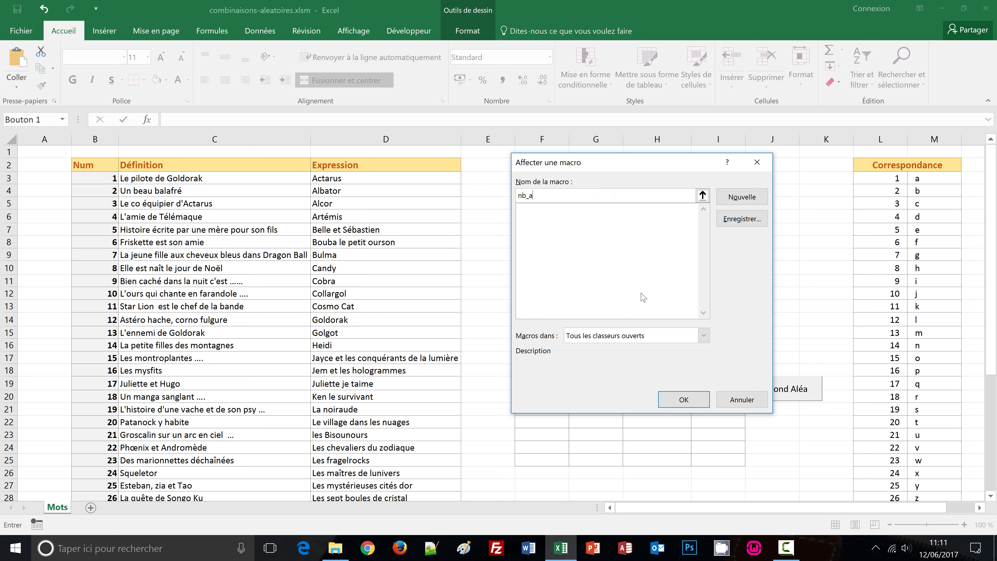
{"action": "type", "text": "lea"}
Create the empty nb_alea macro in Module1 with a blank line for its body
{"action": "left_click", "coordinate": [751, 200]}
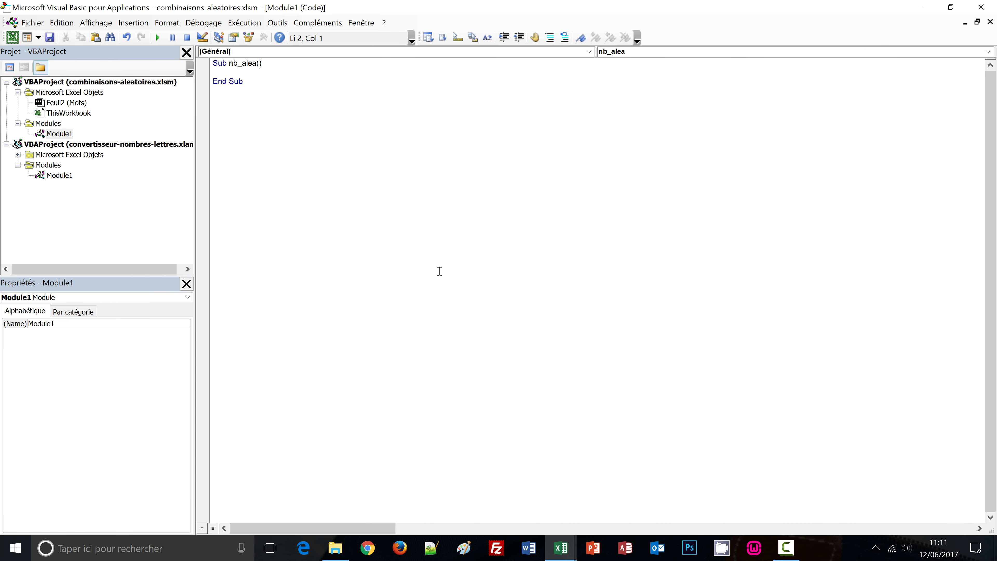
{"action": "key", "text": "Return"}
{"action": "key", "text": "Return"}
{"action": "key", "text": "Up"}
{"action": "left_click", "coordinate": [6, 144]}
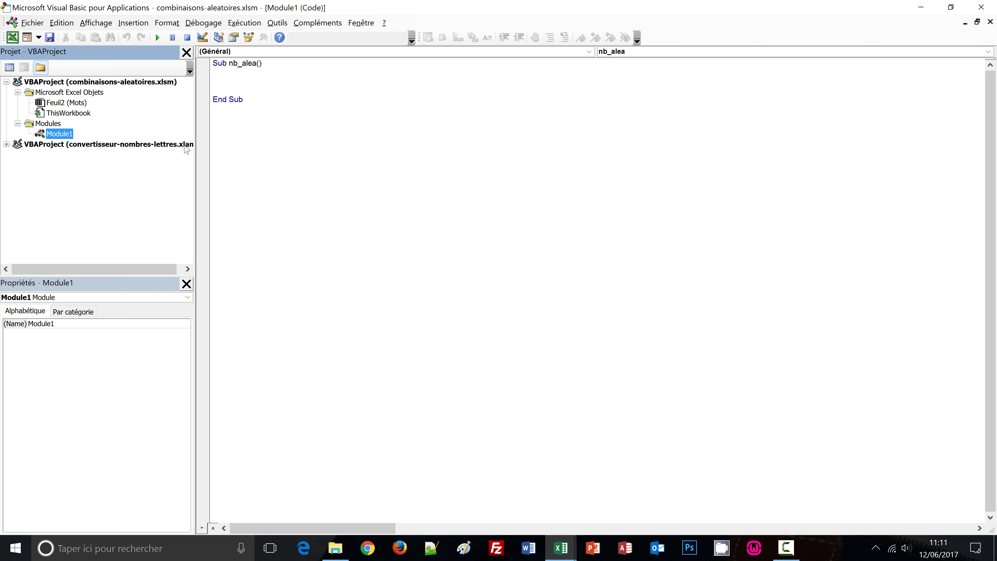
{"action": "left_click", "coordinate": [227, 80]}
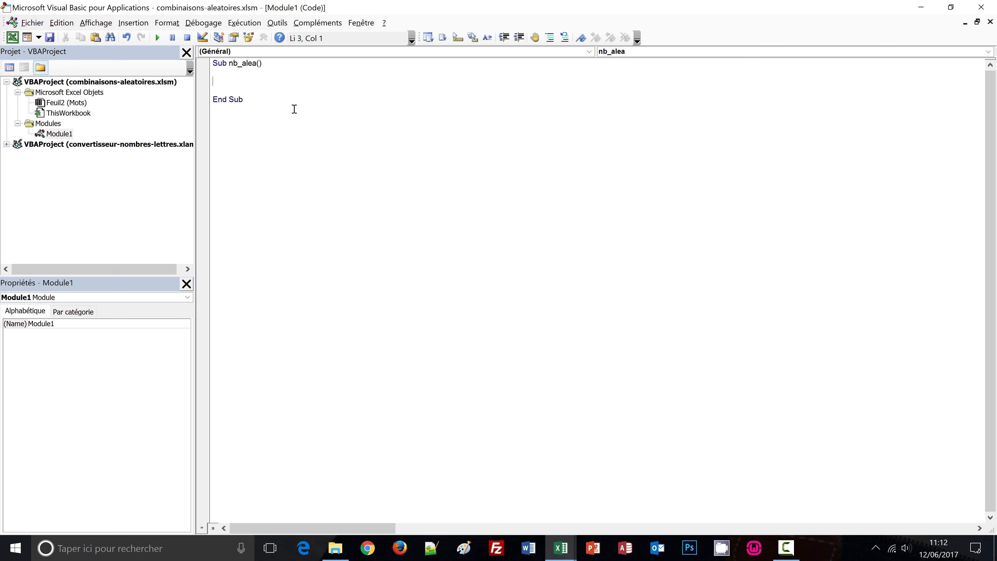
{"action": "key", "text": "alt+F11"}
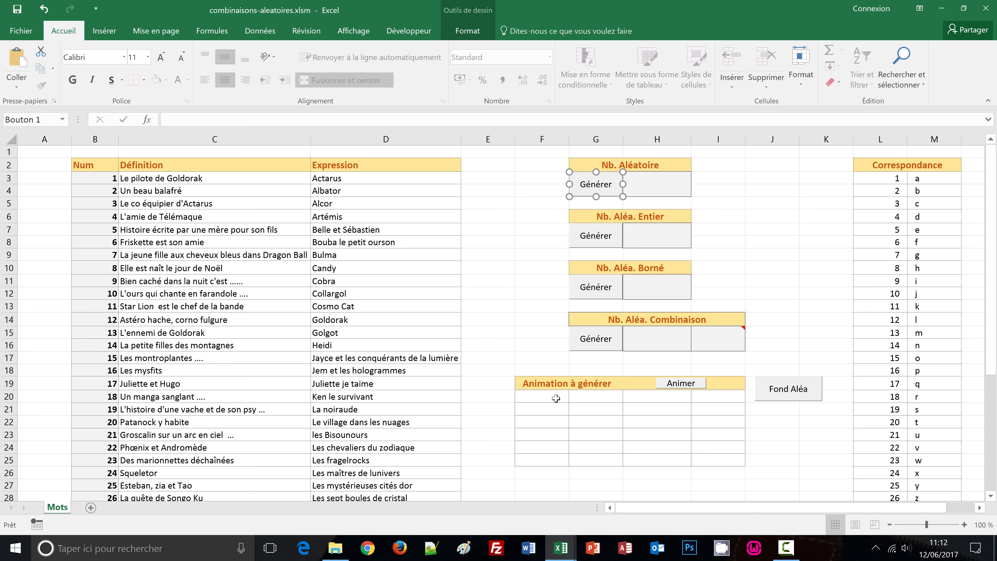
{"action": "key", "text": "alt+F11"}
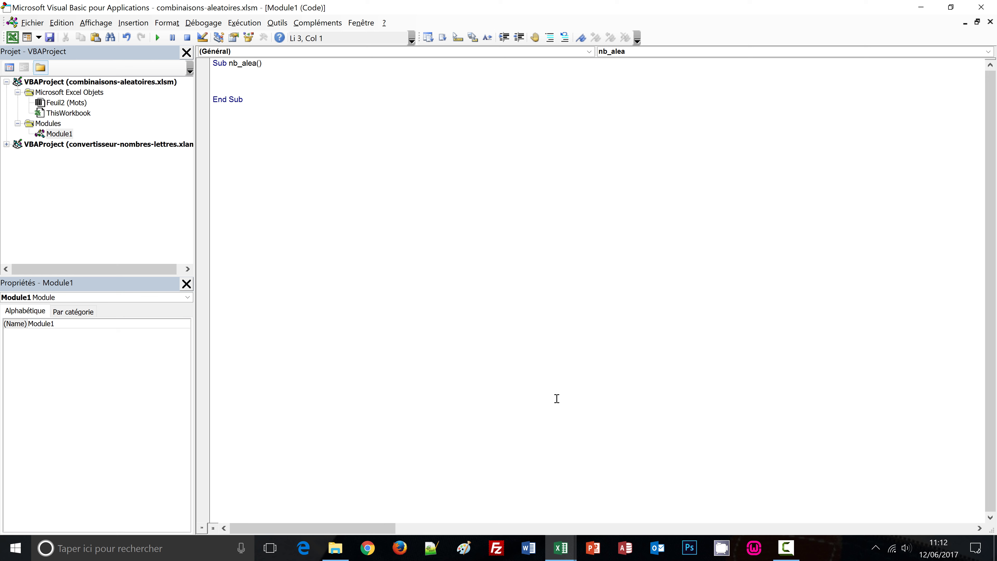
Write Range("H3").Value = Rnd in nb_alea, run it with F5, and return to Excel
{"action": "type", "text": "Rang"}
{"action": "type", "text": "e("}
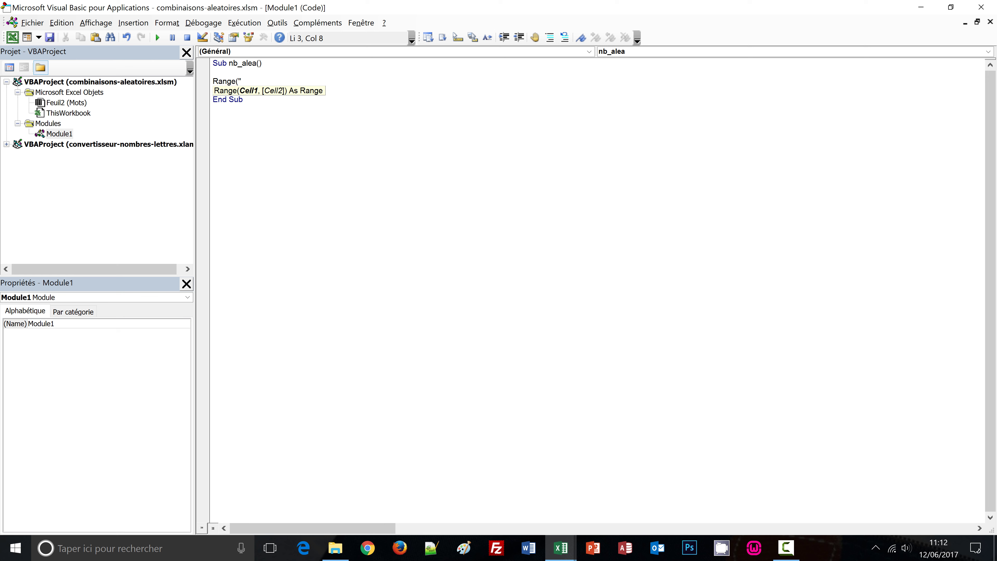
{"action": "type", "text": "H3"}
{"action": "type", "text": "\")"}
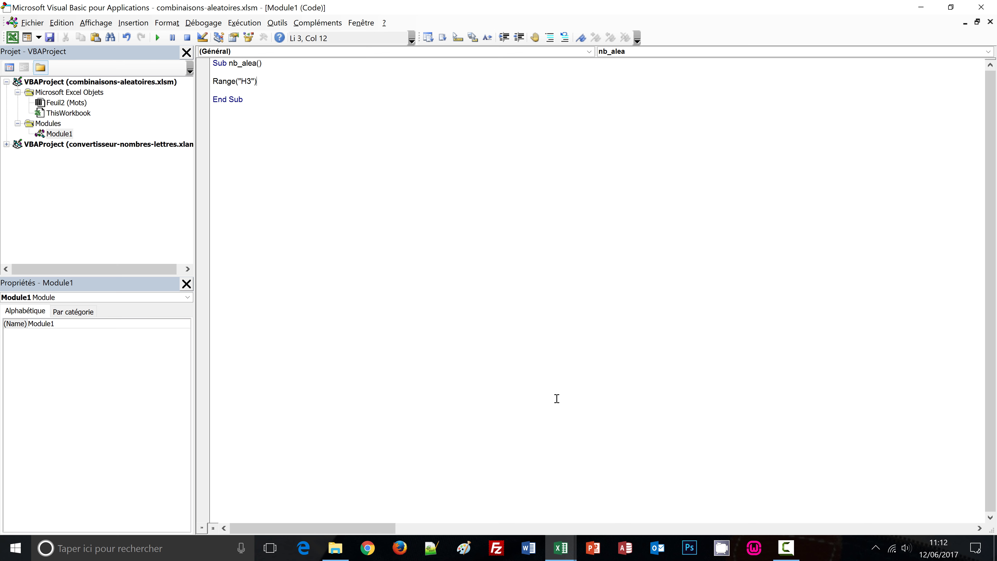
{"action": "type", "text": ".val"}
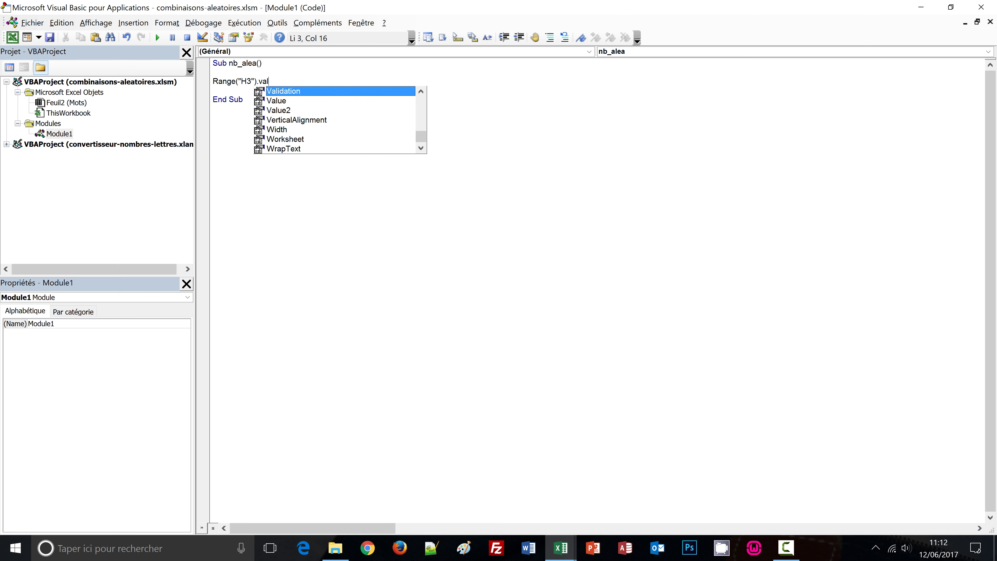
{"action": "type", "text": "ue"}
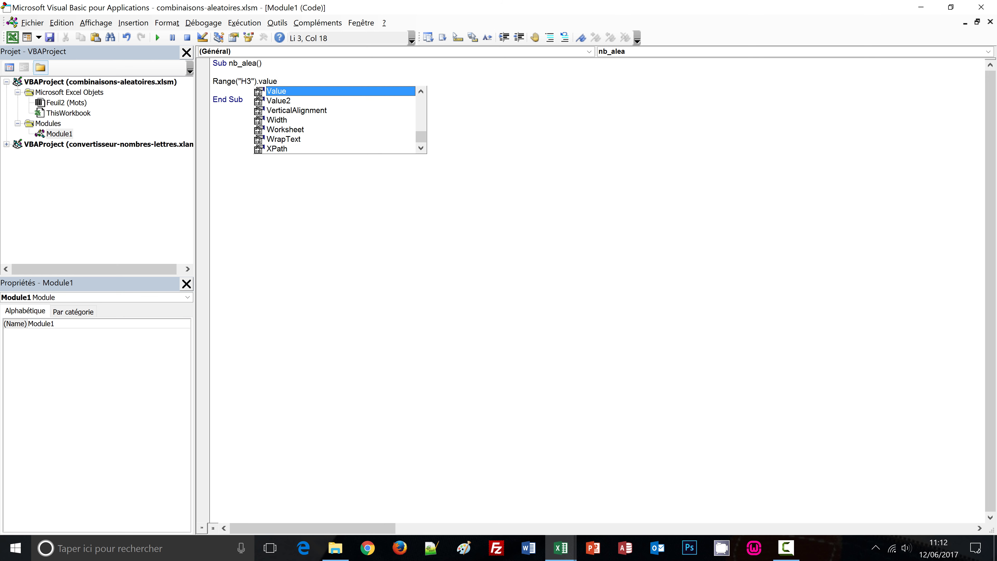
{"action": "type", "text": "="}
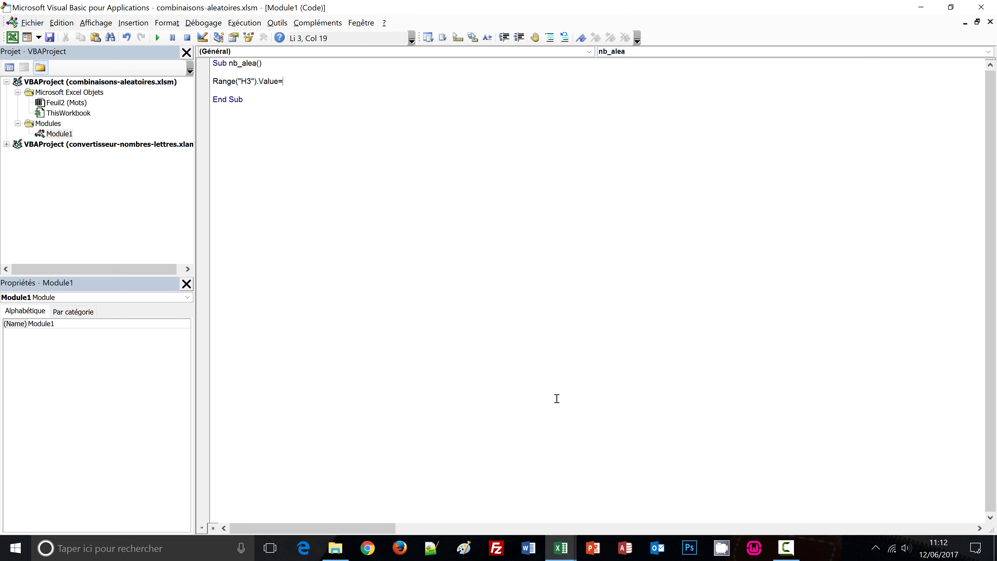
{"action": "type", "text": "rnd"}
{"action": "key", "text": "Return"}
{"action": "key", "text": "F5"}
{"action": "key", "text": "alt+F11"}
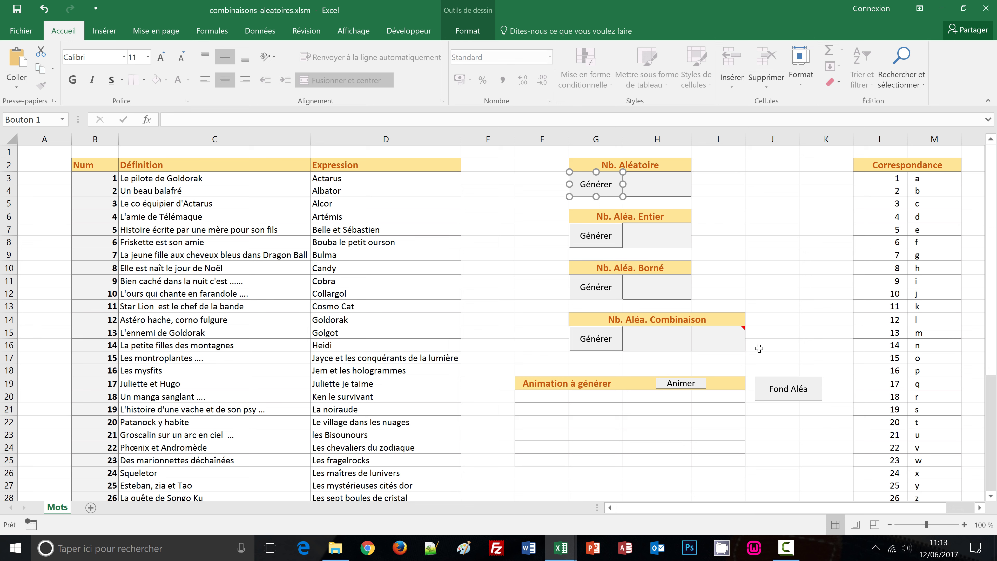
Press the first Générer button repeatedly to refill H3 with random decimals, ending at 0,37353617
{"action": "left_click", "coordinate": [813, 254]}
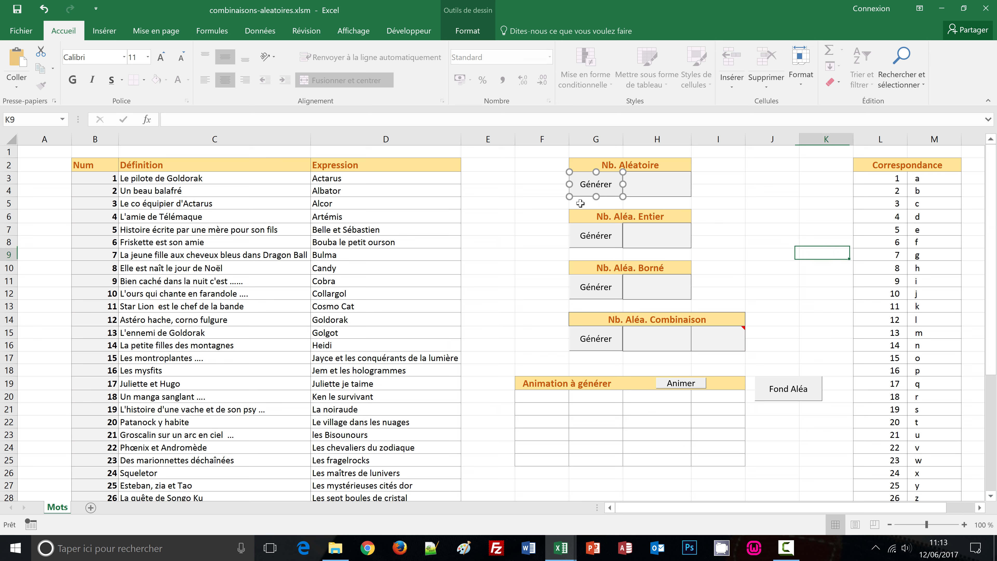
{"action": "left_click", "coordinate": [594, 186]}
{"action": "left_click", "coordinate": [594, 186]}
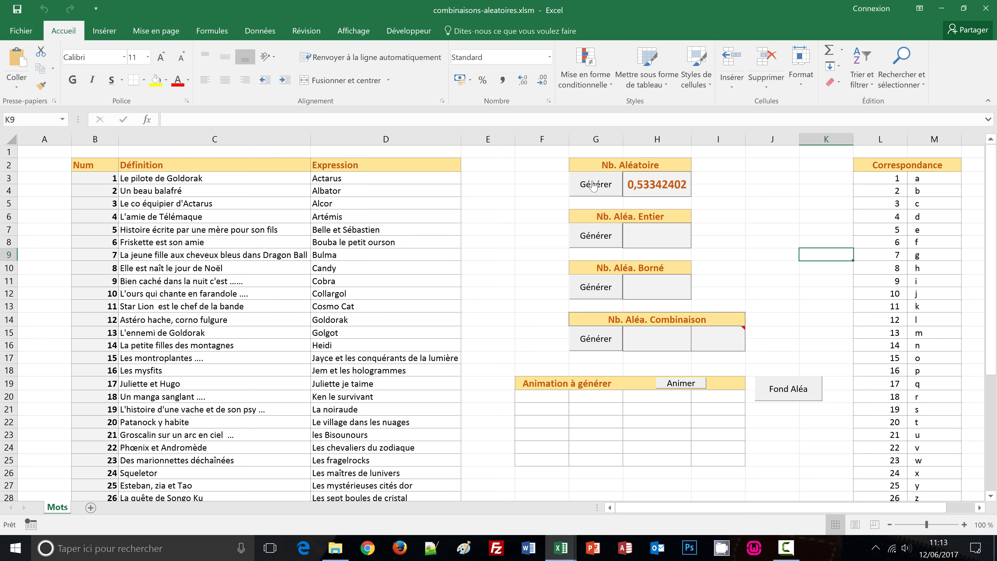
{"action": "left_click", "coordinate": [594, 186]}
{"action": "left_click", "coordinate": [594, 187]}
{"action": "left_click", "coordinate": [594, 186]}
{"action": "left_click", "coordinate": [593, 186]}
{"action": "left_click", "coordinate": [593, 186]}
{"action": "left_click", "coordinate": [593, 186]}
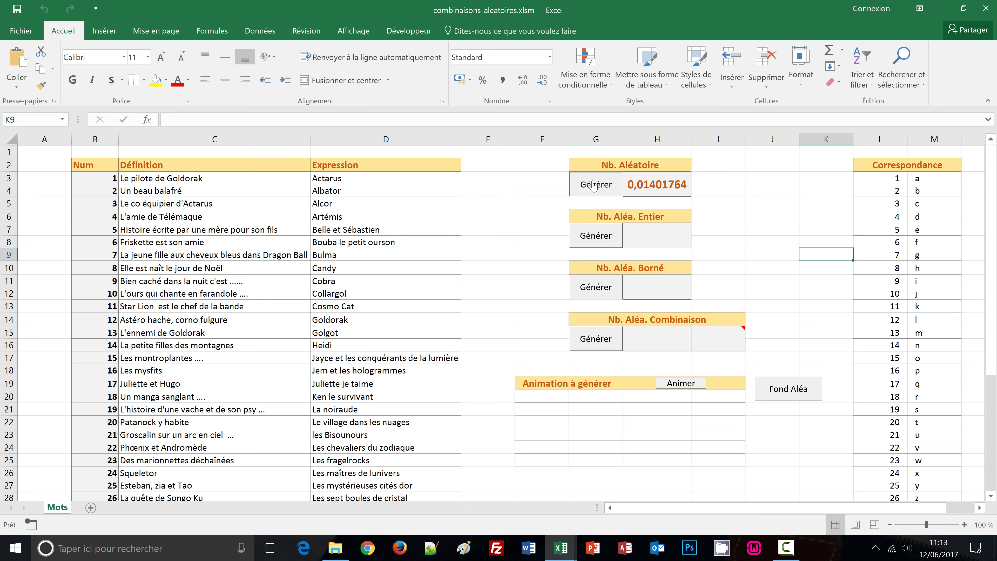
{"action": "left_click", "coordinate": [594, 186]}
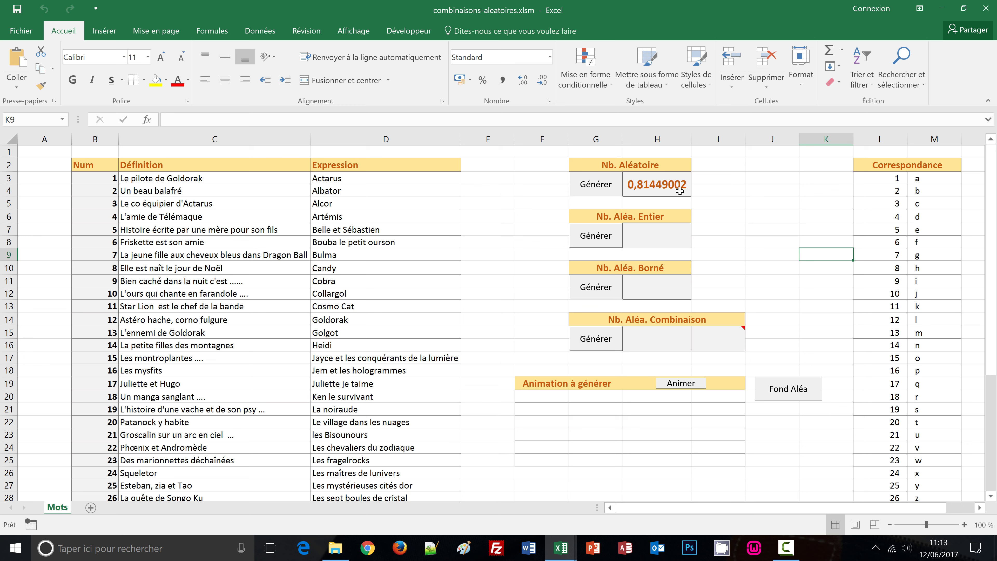
{"action": "left_click", "coordinate": [590, 186]}
{"action": "left_click", "coordinate": [590, 187]}
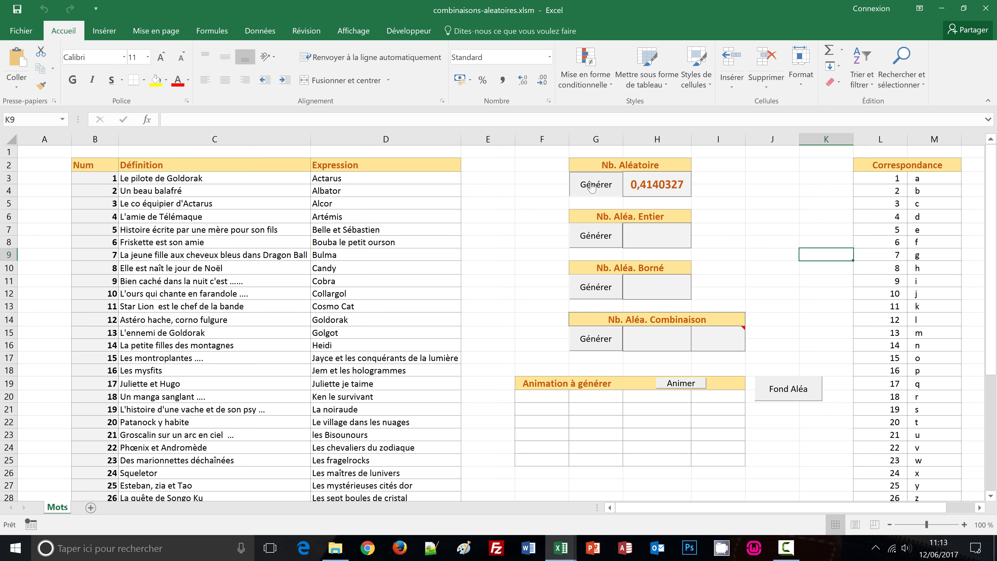
{"action": "left_click", "coordinate": [593, 188]}
{"action": "left_click", "coordinate": [594, 189]}
{"action": "left_click", "coordinate": [594, 188]}
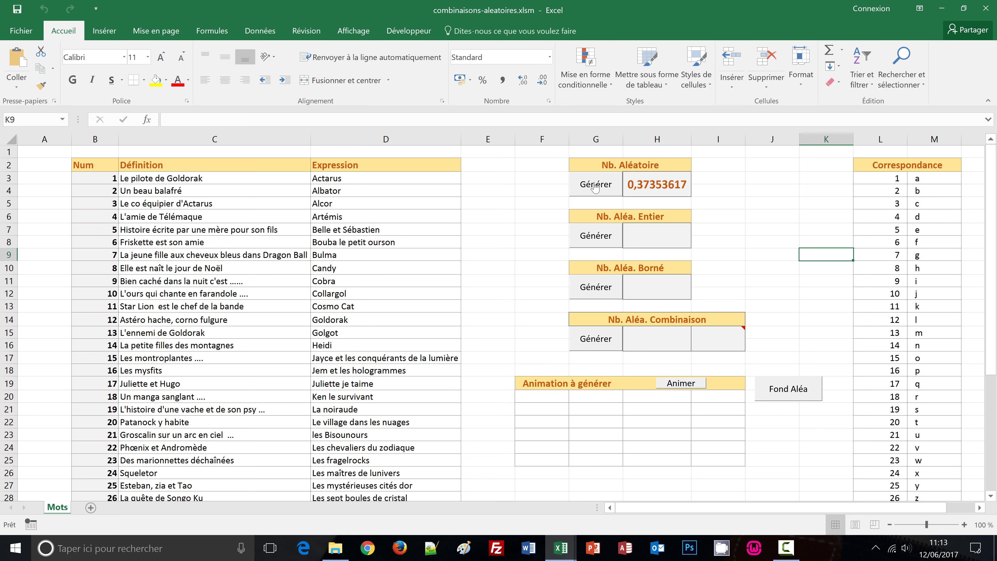
Change nb_alea so H3 receives 10 * Rnd instead of Rnd
{"action": "key", "text": "alt+F11"}
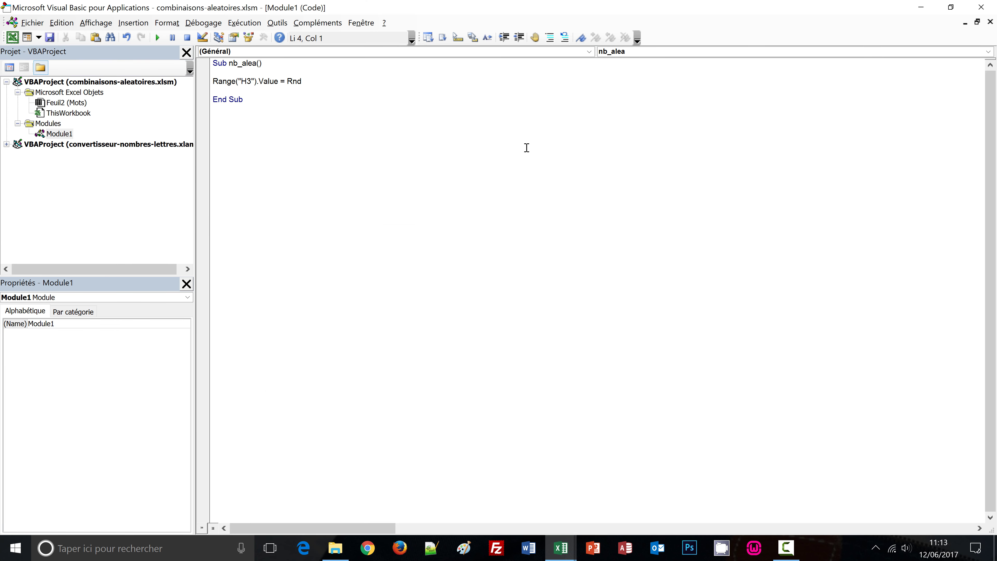
{"action": "left_click", "coordinate": [288, 83]}
{"action": "type", "text": "10"}
{"action": "type", "text": "*"}
{"action": "left_click", "coordinate": [420, 172]}
{"action": "key", "text": "alt+F11"}
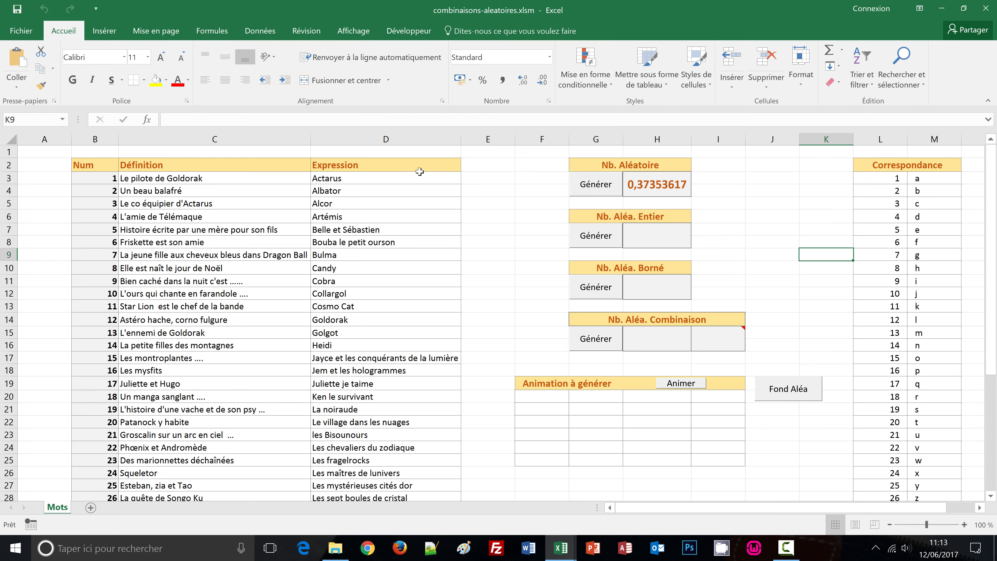
Test the first Générer button repeatedly, reaching 4,68700123 in H3, then select H7
{"action": "left_click", "coordinate": [591, 193]}
{"action": "left_click", "coordinate": [591, 193]}
{"action": "left_click", "coordinate": [591, 193]}
{"action": "left_click", "coordinate": [591, 193]}
{"action": "left_click", "coordinate": [591, 193]}
{"action": "left_click", "coordinate": [591, 193]}
{"action": "left_click", "coordinate": [591, 193]}
{"action": "left_click", "coordinate": [591, 193]}
{"action": "left_click", "coordinate": [591, 193]}
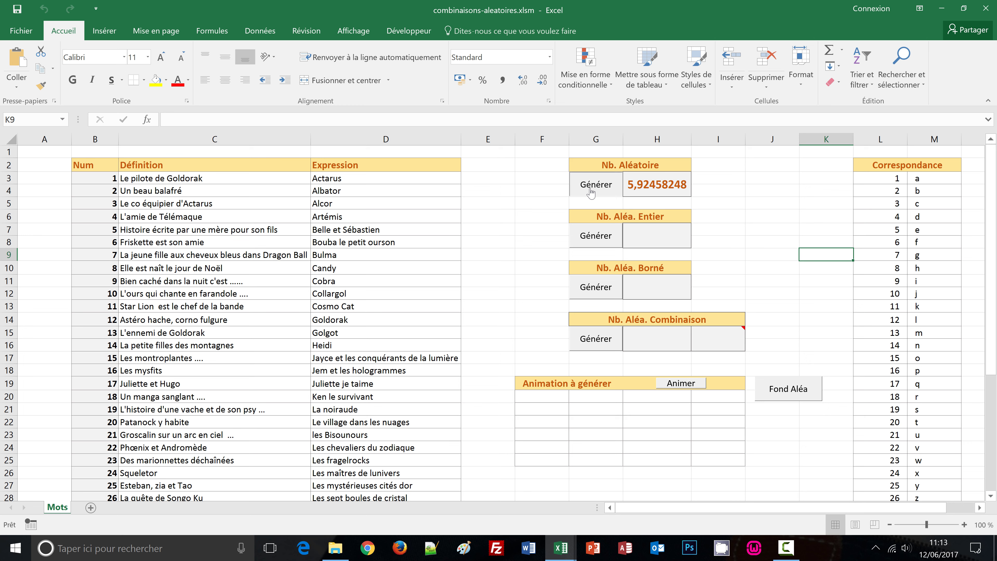
{"action": "left_click", "coordinate": [795, 292]}
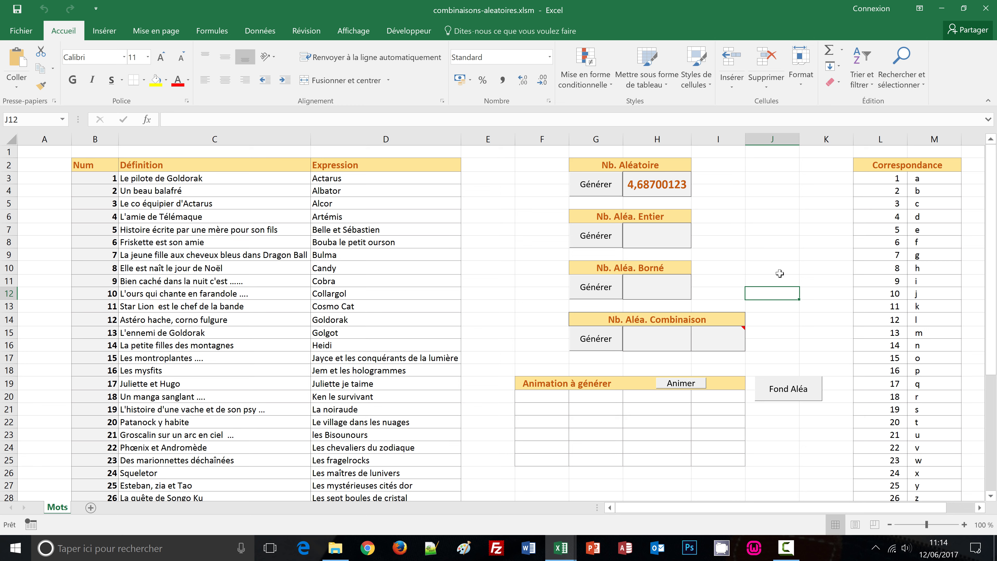
{"action": "left_click", "coordinate": [645, 236]}
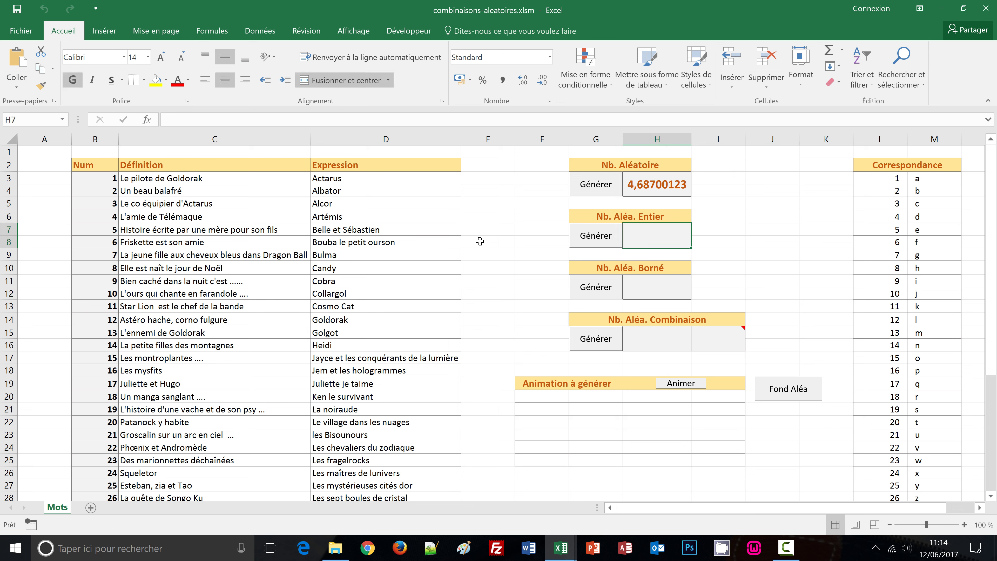
Start assigning a macro named nb_alea_entier to the Nb. Aléa. Entier Générer button
{"action": "right_click", "coordinate": [590, 242]}
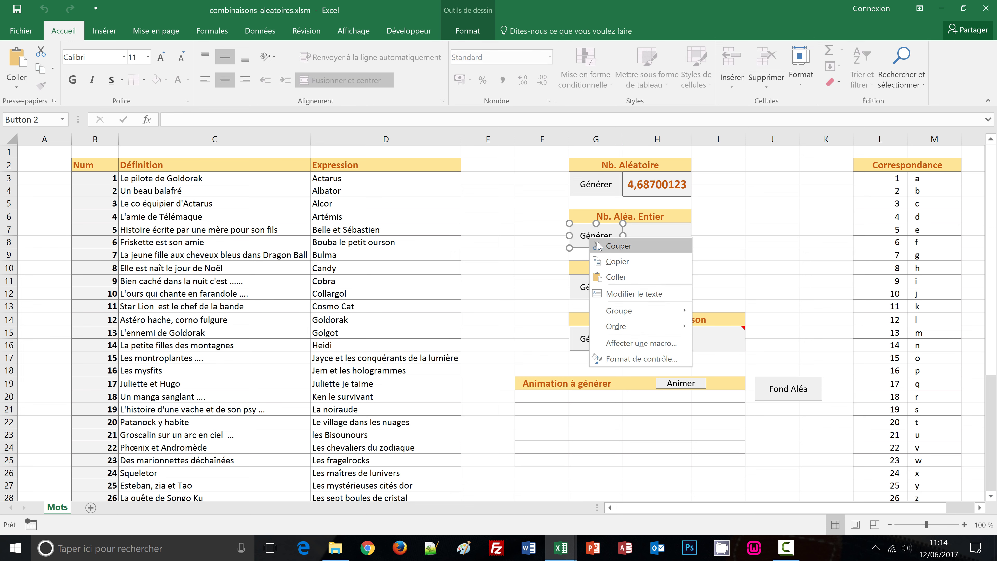
{"action": "left_click", "coordinate": [644, 344]}
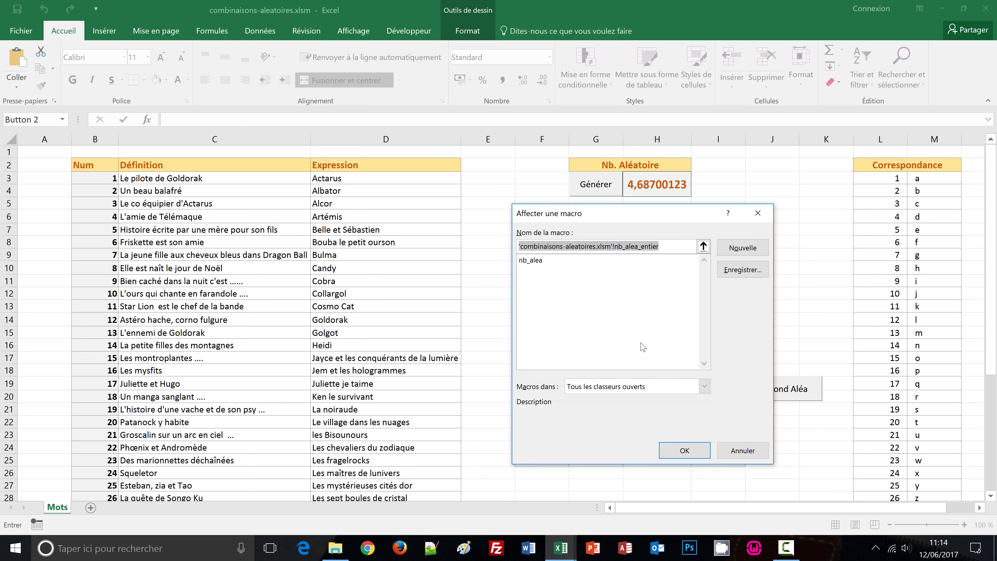
{"action": "type", "text": "nb_"}
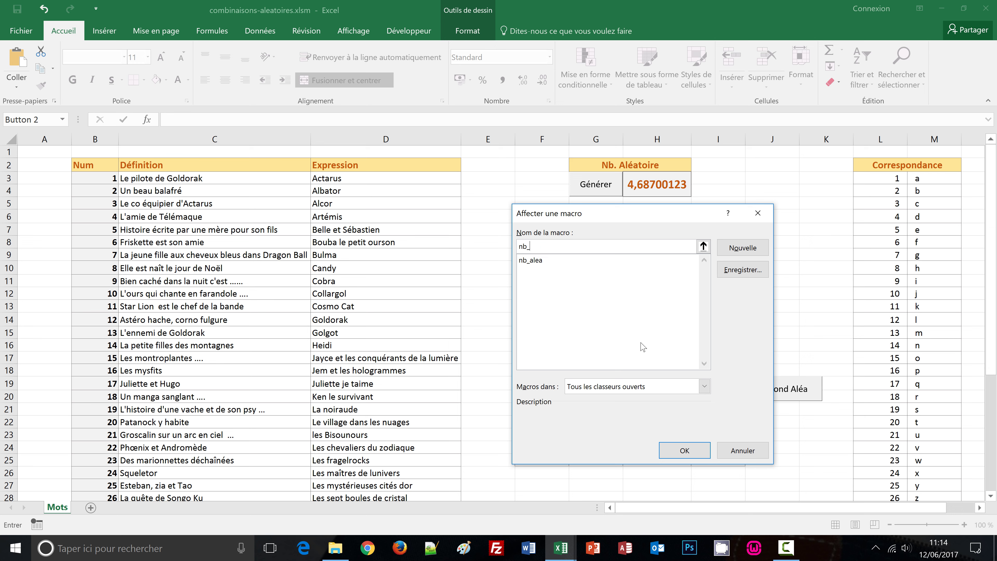
{"action": "type", "text": "alea"}
{"action": "type", "text": "_entier"}
Create nb_alea_entier and paste a copy of nb_alea's Range line into it
{"action": "left_click", "coordinate": [748, 251]}
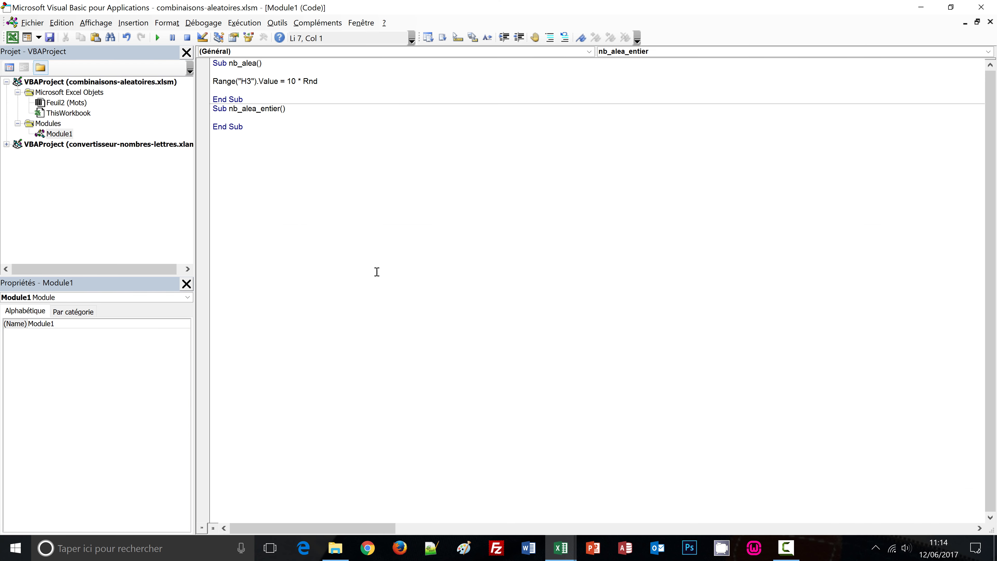
{"action": "left_click", "coordinate": [282, 92]}
{"action": "left_click", "coordinate": [285, 98]}
{"action": "key", "text": "Return"}
{"action": "left_click_drag", "start_coordinate": [346, 73], "coordinate": [348, 80]}
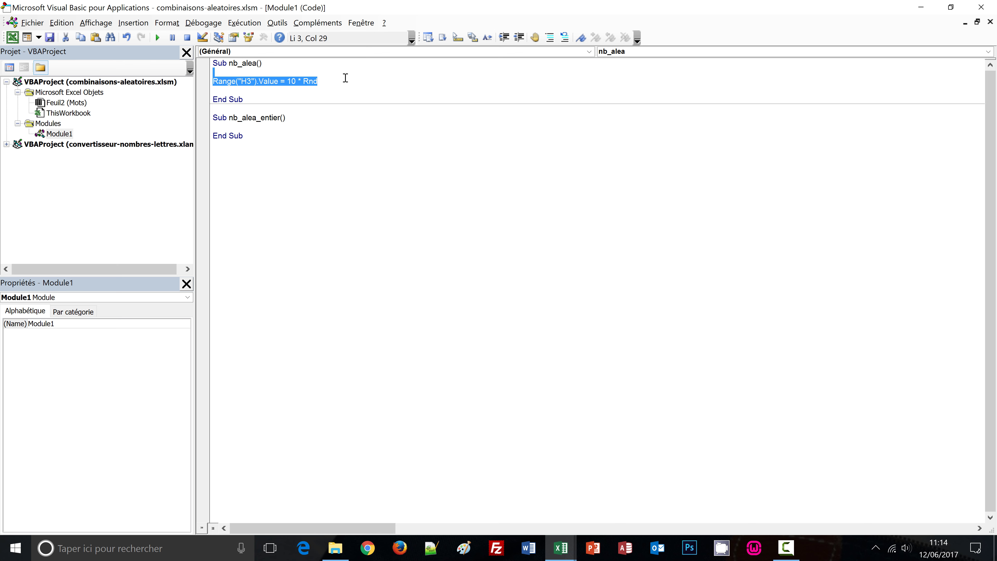
{"action": "left_click", "coordinate": [351, 84]}
{"action": "key", "text": "shift+Home"}
{"action": "key", "text": "ctrl+c"}
{"action": "left_click", "coordinate": [258, 127]}
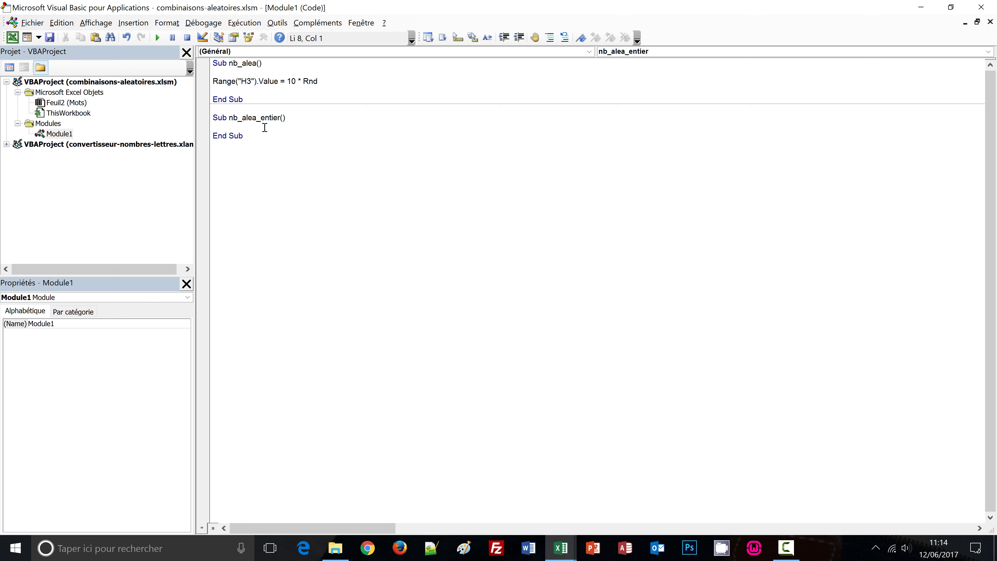
{"action": "key", "text": "Return"}
{"action": "key", "text": "Return"}
{"action": "key", "text": "Up"}
{"action": "key", "text": "ctrl+v"}
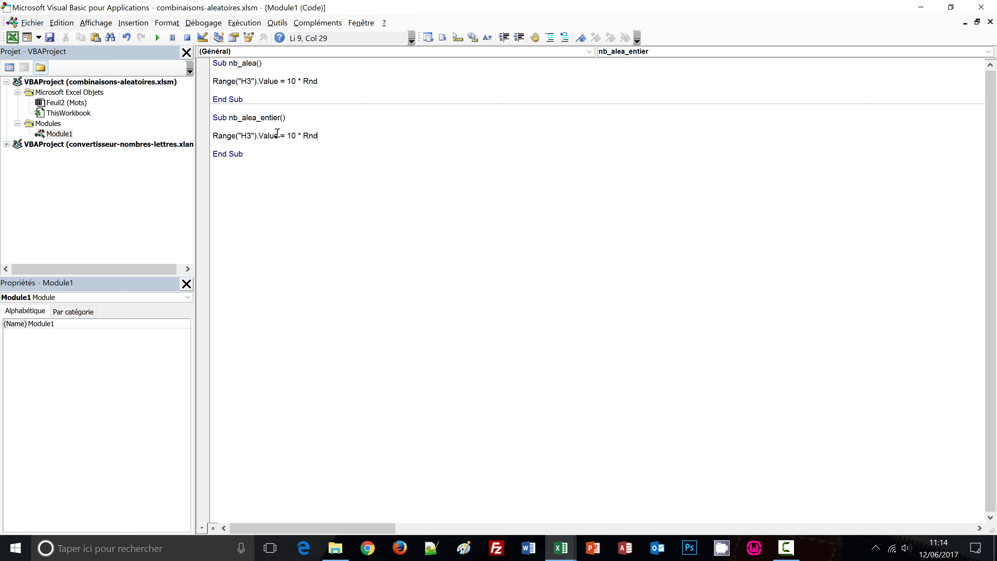
Edit the pasted line to Range("H7").Value = Int(10 * Rnd), run it, and return to Excel
{"action": "left_click", "coordinate": [247, 136]}
{"action": "key", "text": "shift+Right"}
{"action": "type", "text": "7"}
{"action": "left_click", "coordinate": [288, 136]}
{"action": "type", "text": "i"}
{"action": "type", "text": "nt("}
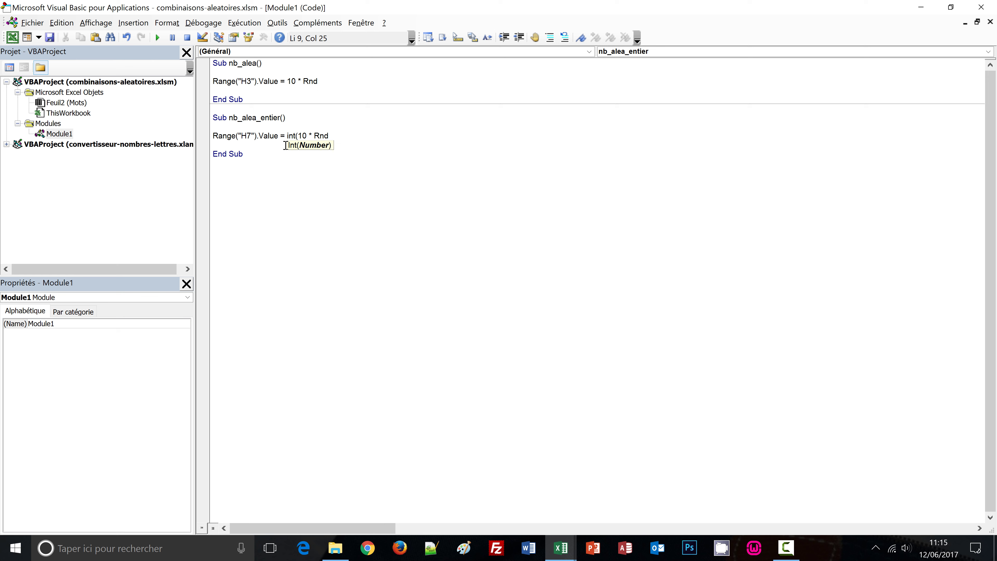
{"action": "left_click", "coordinate": [337, 135]}
{"action": "type", "text": ")"}
{"action": "left_click", "coordinate": [301, 144]}
{"action": "key", "text": "F5"}
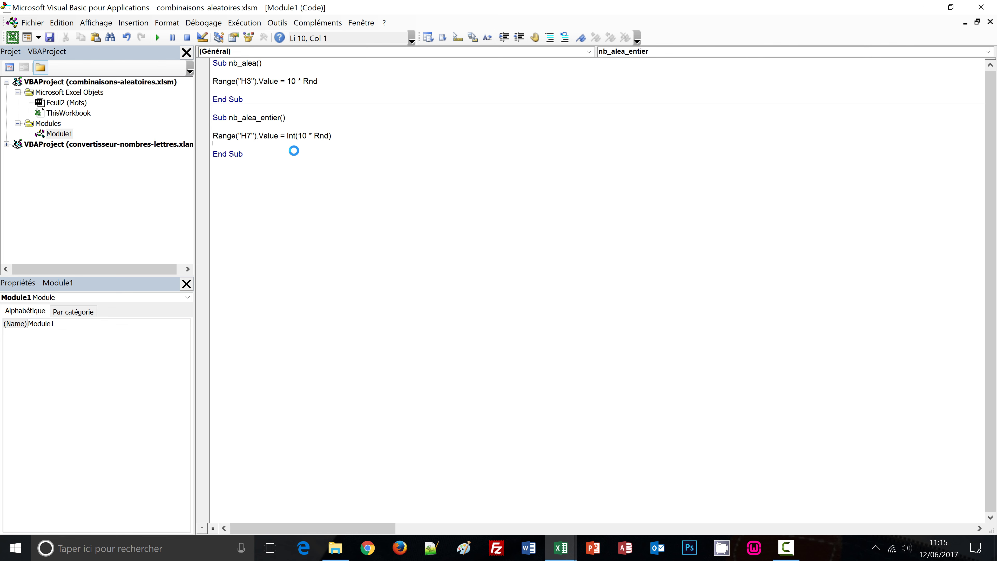
{"action": "key", "text": "alt+F11"}
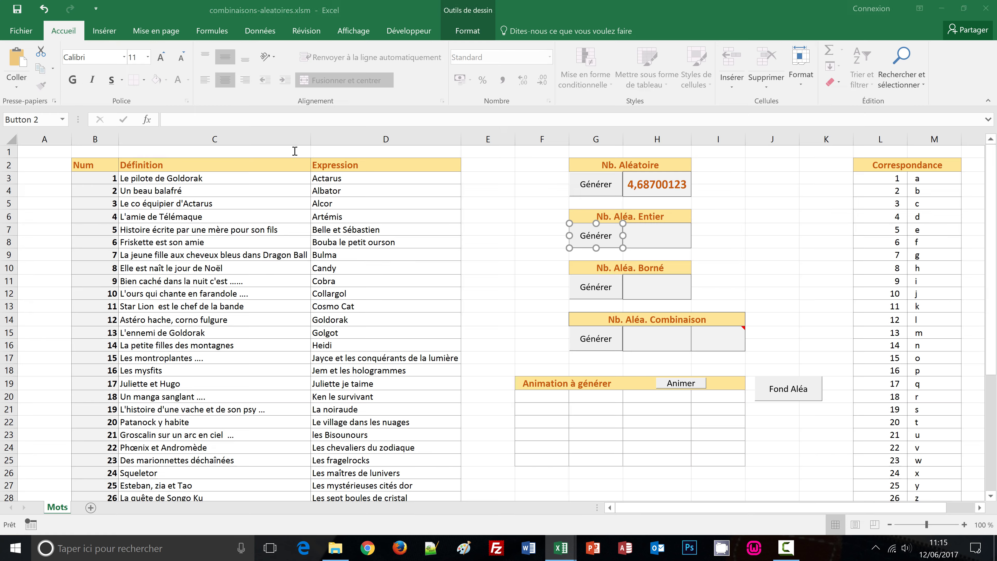
Press the Entier Générer button repeatedly to fill H7 with random whole numbers, ending at 1
{"action": "left_click", "coordinate": [503, 325]}
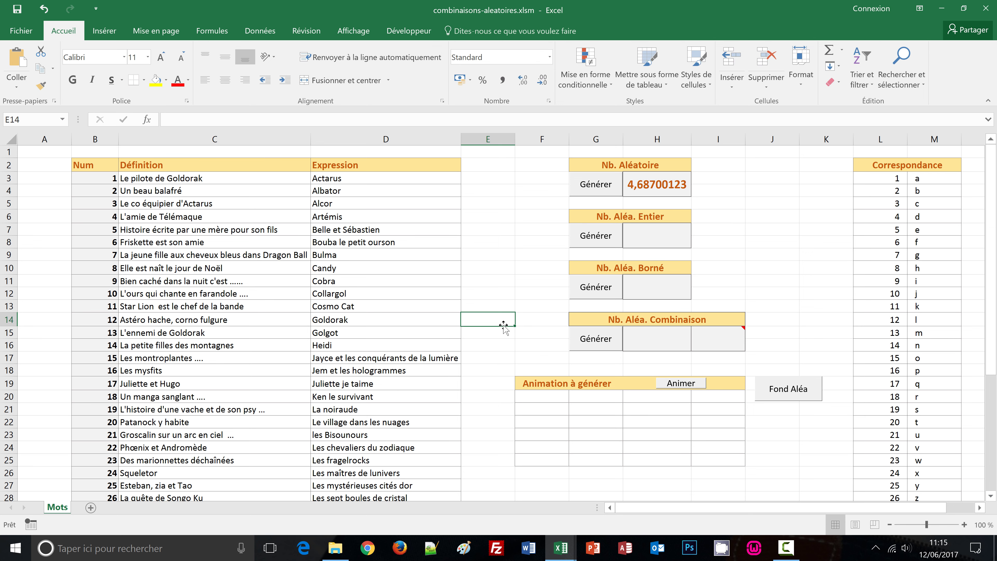
{"action": "left_click", "coordinate": [581, 244]}
{"action": "left_click", "coordinate": [588, 244]}
{"action": "left_click", "coordinate": [588, 243]}
{"action": "left_click", "coordinate": [587, 243]}
{"action": "left_click", "coordinate": [606, 246]}
{"action": "left_click", "coordinate": [606, 246]}
{"action": "left_click", "coordinate": [606, 247]}
{"action": "left_click", "coordinate": [606, 247]}
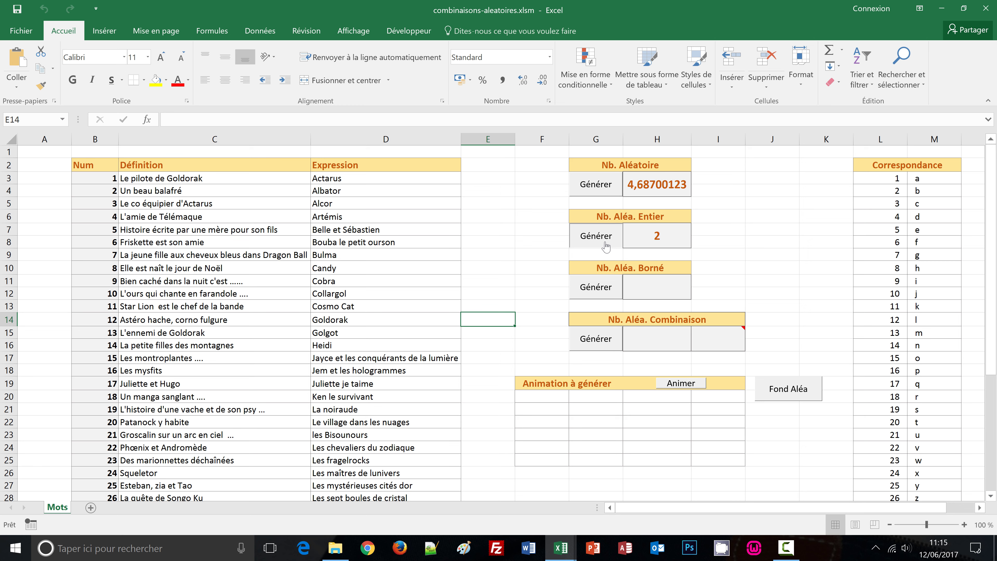
{"action": "left_click", "coordinate": [606, 246]}
{"action": "left_click", "coordinate": [606, 247]}
{"action": "left_click", "coordinate": [605, 247]}
{"action": "left_click", "coordinate": [606, 247]}
{"action": "left_click", "coordinate": [606, 247]}
{"action": "left_click", "coordinate": [606, 247]}
{"action": "left_click", "coordinate": [606, 247]}
{"action": "left_click", "coordinate": [606, 246]}
{"action": "left_click", "coordinate": [605, 246]}
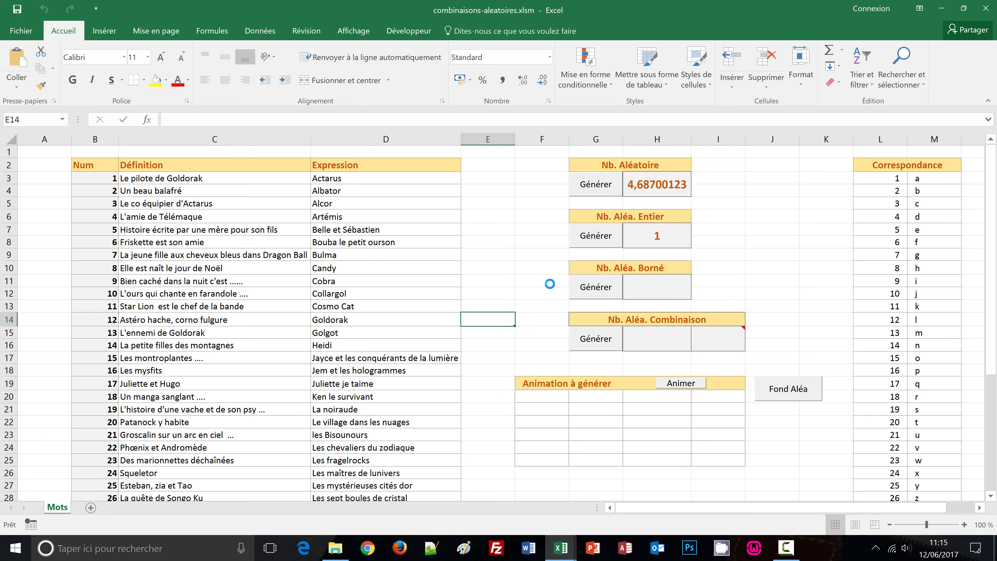
Glance at the macro code, then select the Nb. Aléa. Borné result cell H11
{"action": "key", "text": "alt+F11"}
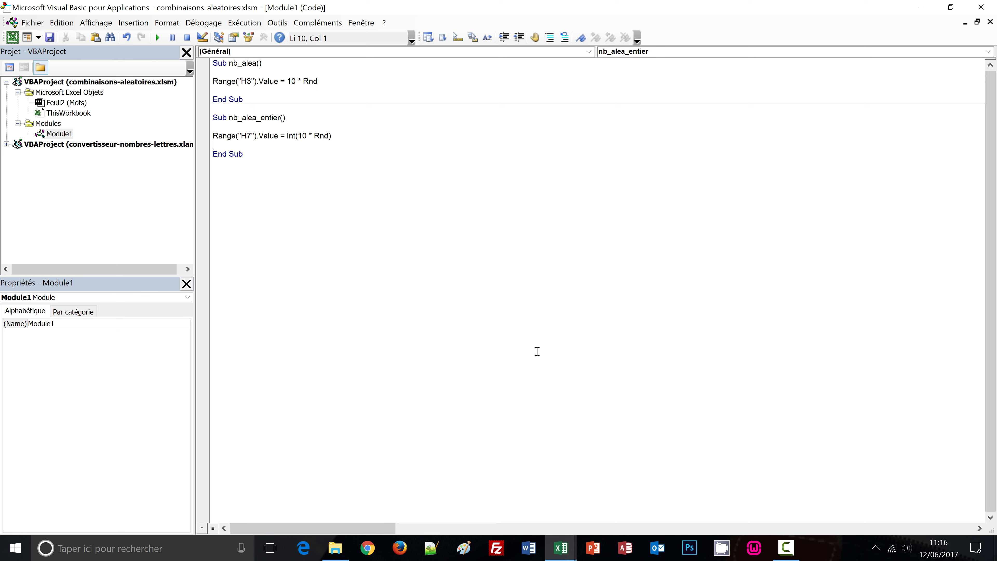
{"action": "key", "text": "alt+F11"}
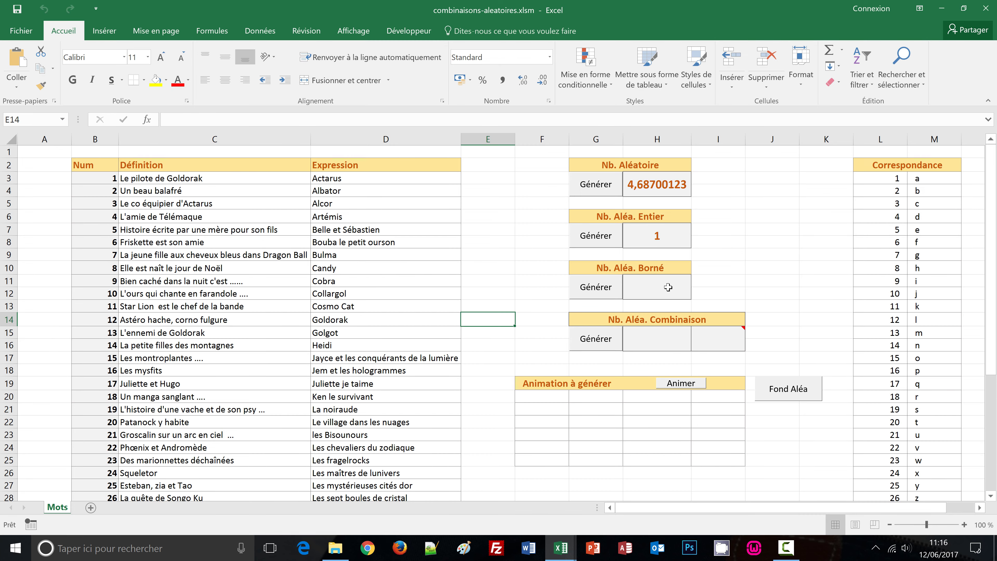
{"action": "left_click", "coordinate": [668, 287]}
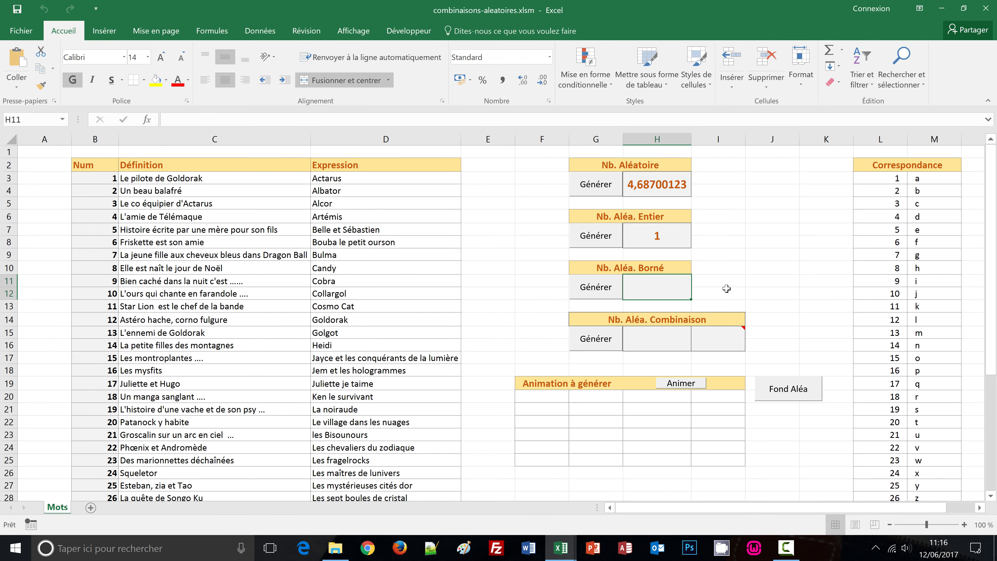
{"action": "left_click", "coordinate": [778, 290]}
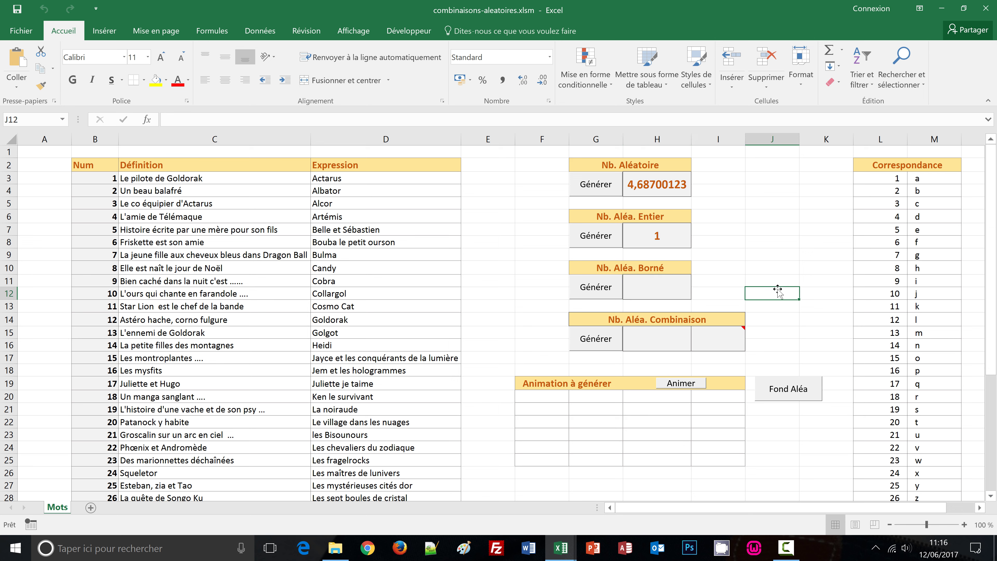
{"action": "left_click", "coordinate": [656, 290]}
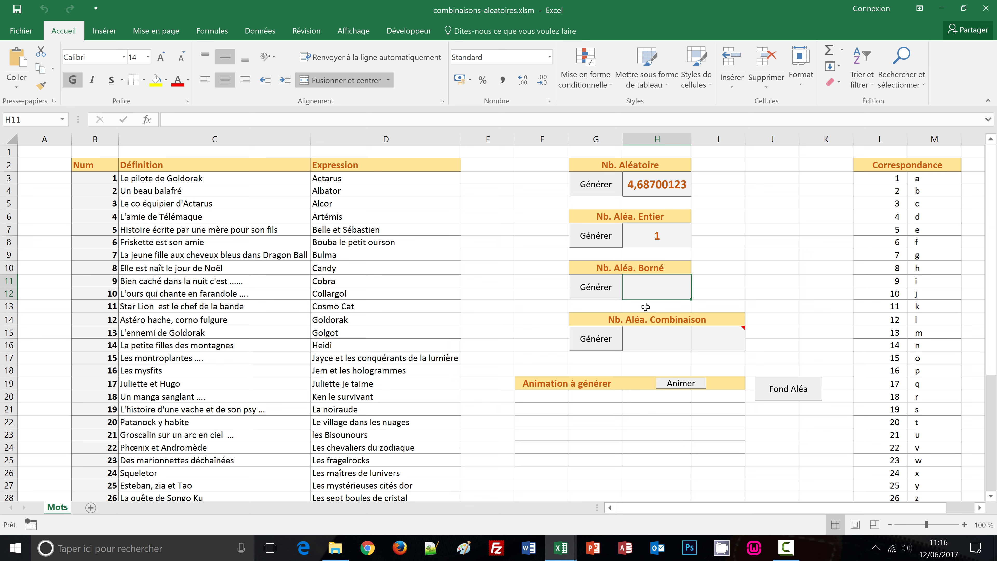
Assign the Borné Générer button a new macro named nb_alea_borne
{"action": "right_click", "coordinate": [590, 293]}
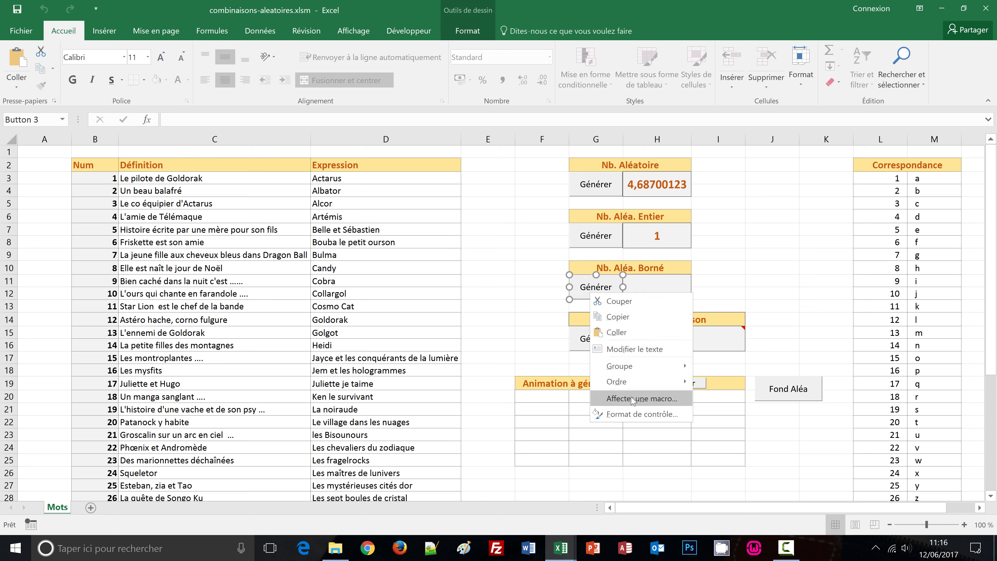
{"action": "left_click", "coordinate": [632, 400]}
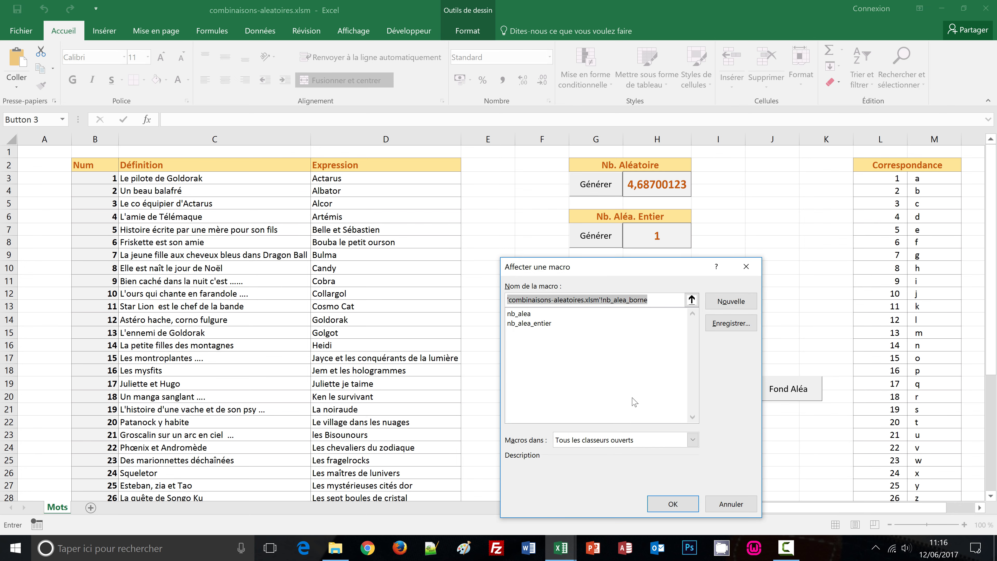
{"action": "type", "text": "nb"}
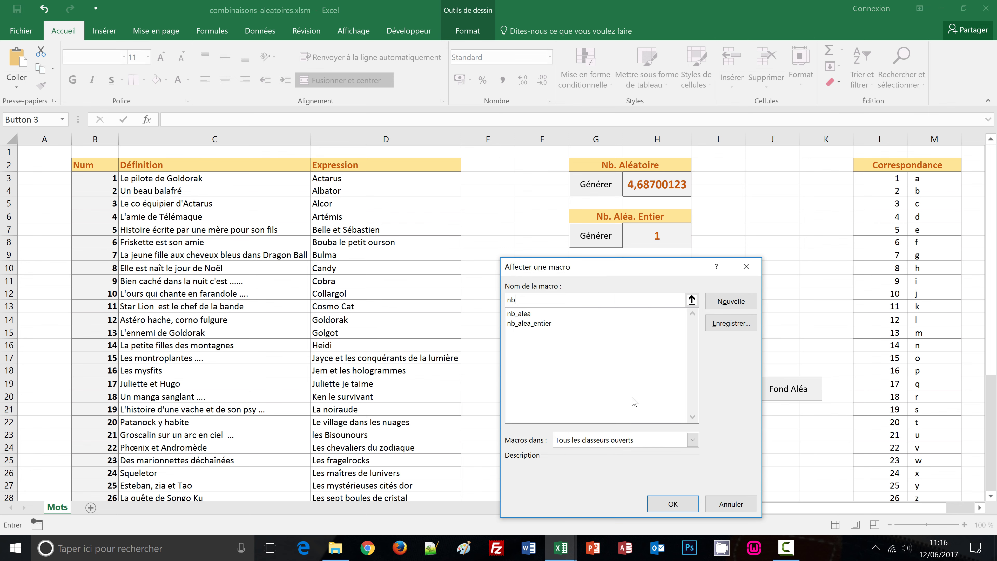
{"action": "type", "text": "_alea_"}
{"action": "type", "text": "borne"}
{"action": "left_click", "coordinate": [722, 305]}
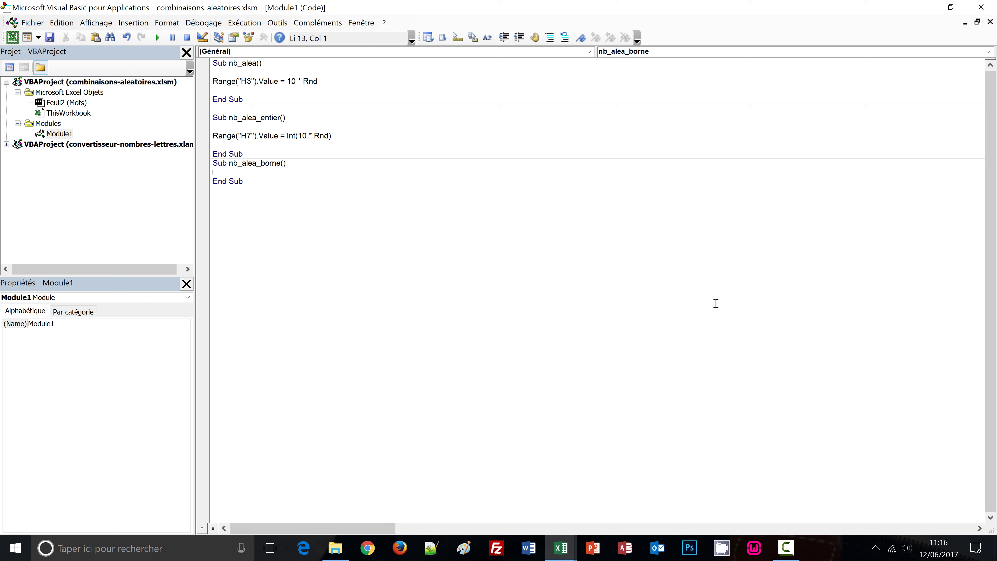
Copy the H7 Int(10 * Rnd) line into the empty nb_alea_borne macro
{"action": "key", "text": "Return"}
{"action": "left_click", "coordinate": [266, 155]}
{"action": "key", "text": "Return"}
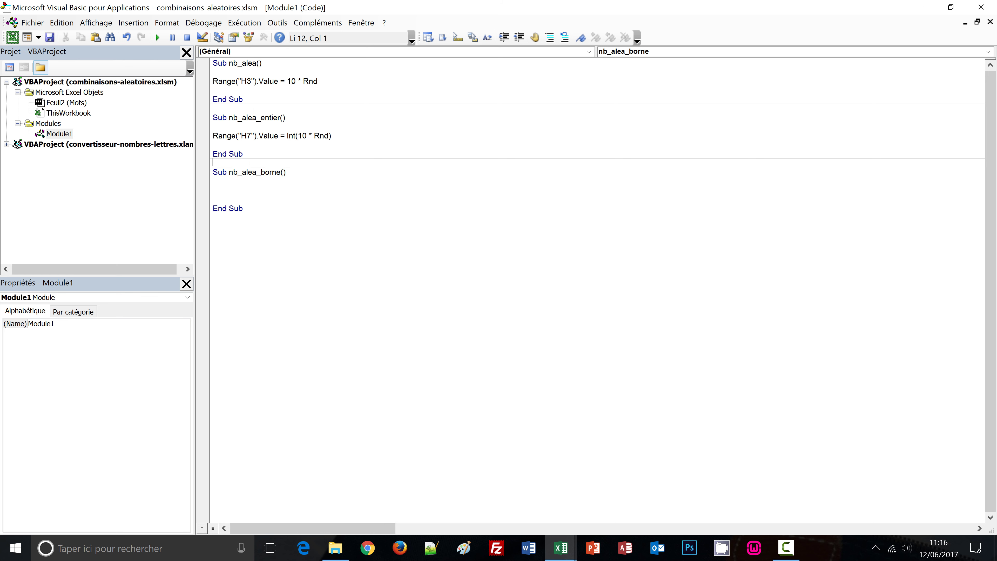
{"action": "left_click", "coordinate": [359, 134]}
{"action": "key", "text": "shift+Home"}
{"action": "key", "text": "ctrl+c"}
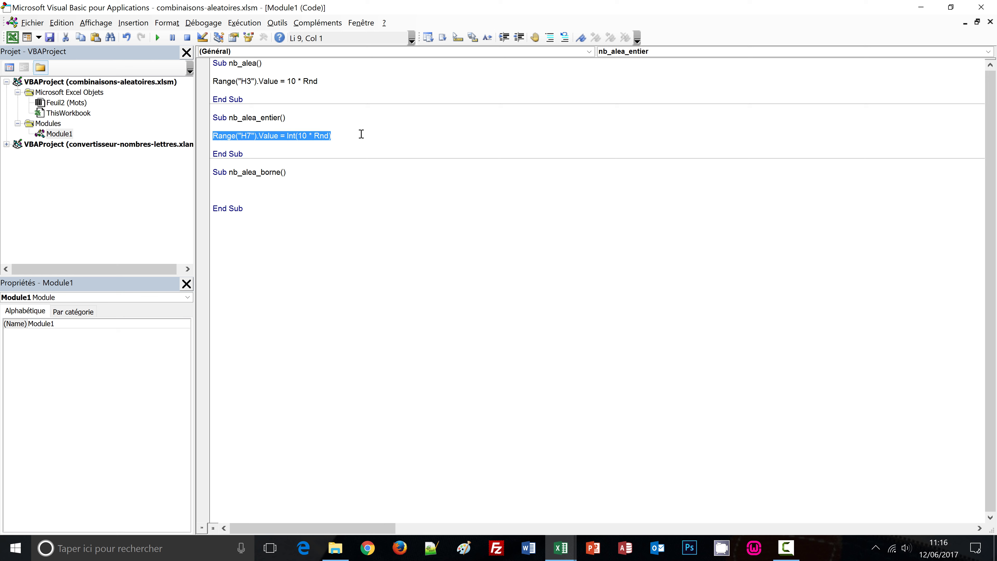
{"action": "left_click", "coordinate": [265, 192]}
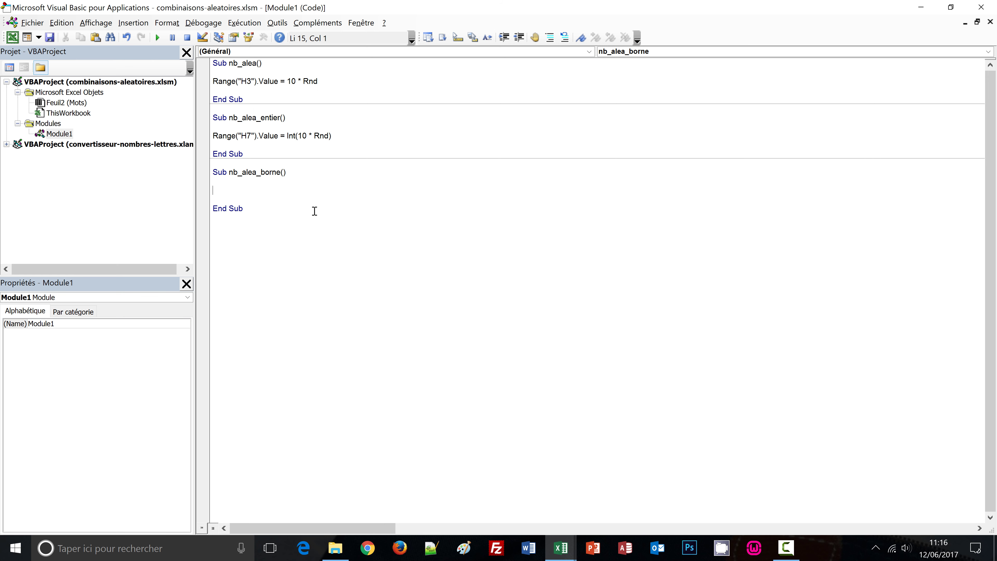
{"action": "key", "text": "ctrl+v"}
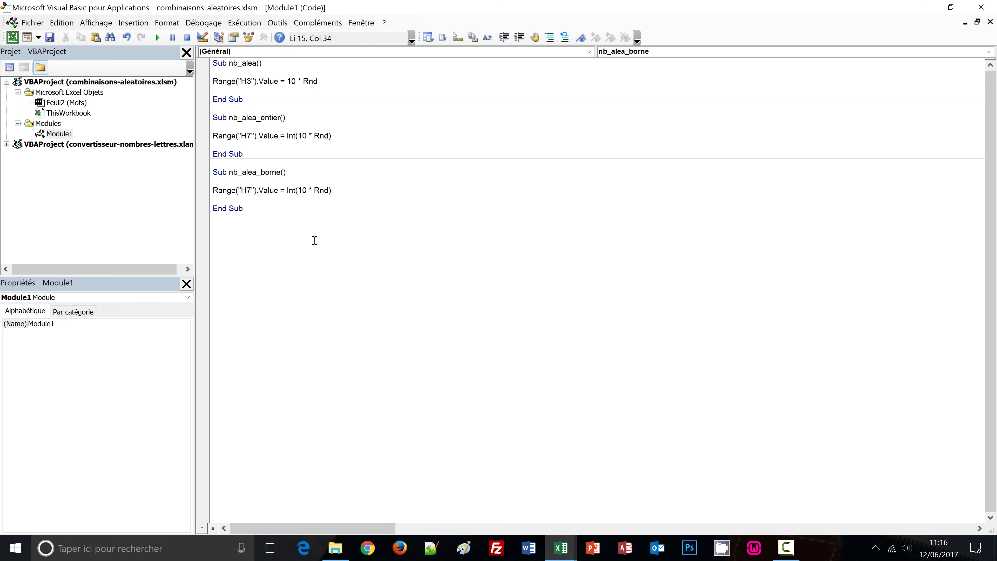
Change the pasted line's cell to H11 and bring up the help page for Rnd
{"action": "left_click_drag", "start_coordinate": [247, 191], "coordinate": [251, 190]}
{"action": "type", "text": "11"}
{"action": "double_click", "coordinate": [321, 190]}
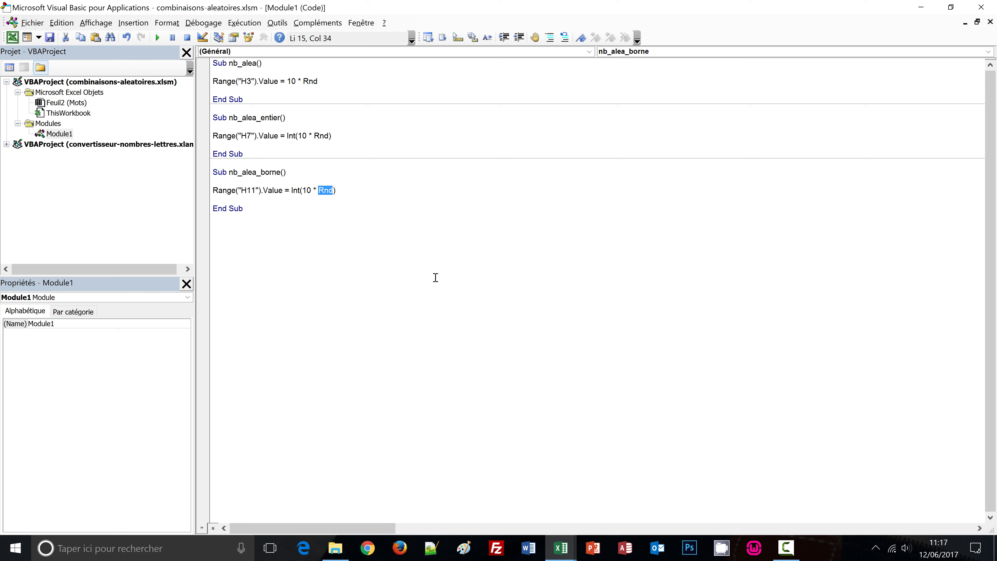
{"action": "key", "text": "F1"}
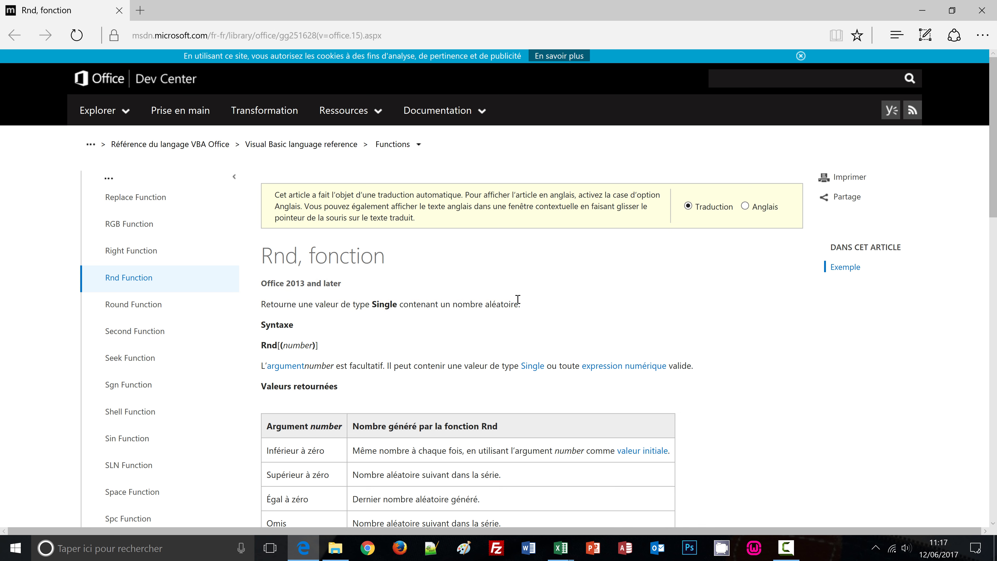
Copy the bounded random-integer formula from the Rnd page's Remarques section and return to VBA
{"action": "scroll", "coordinate": [646, 305], "scroll_direction": "down", "scroll_amount": 3}
{"action": "scroll", "coordinate": [646, 306], "scroll_direction": "down", "scroll_amount": 3}
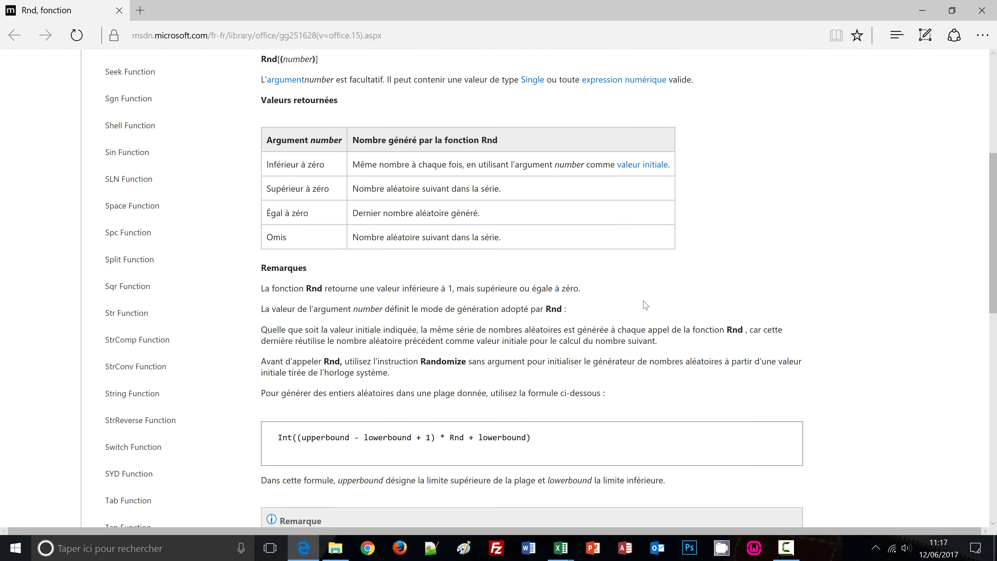
{"action": "scroll", "coordinate": [646, 305], "scroll_direction": "down", "scroll_amount": 2}
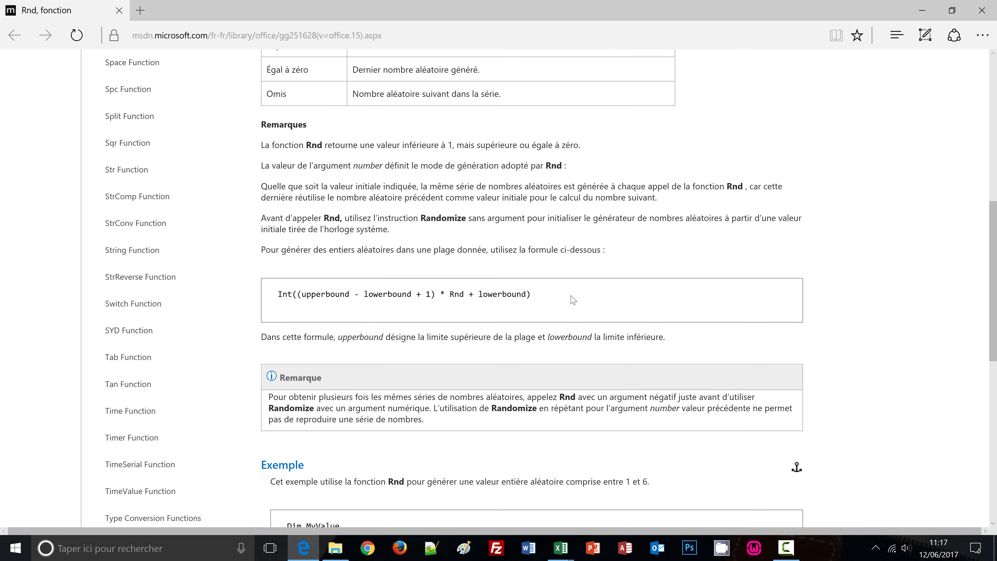
{"action": "left_click_drag", "start_coordinate": [550, 298], "coordinate": [277, 294]}
{"action": "key", "text": "ctrl+c"}
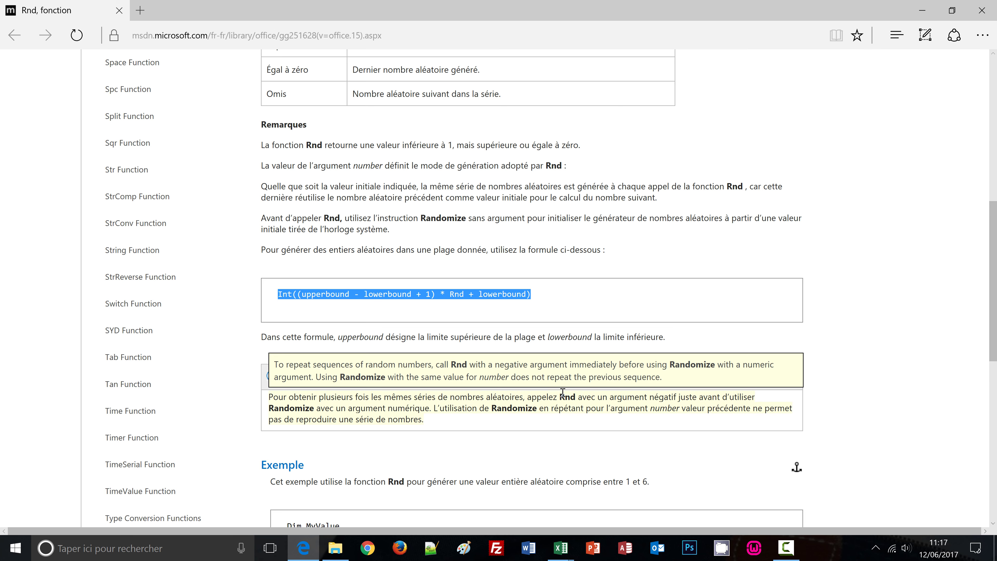
{"action": "key", "text": "alt+Tab"}
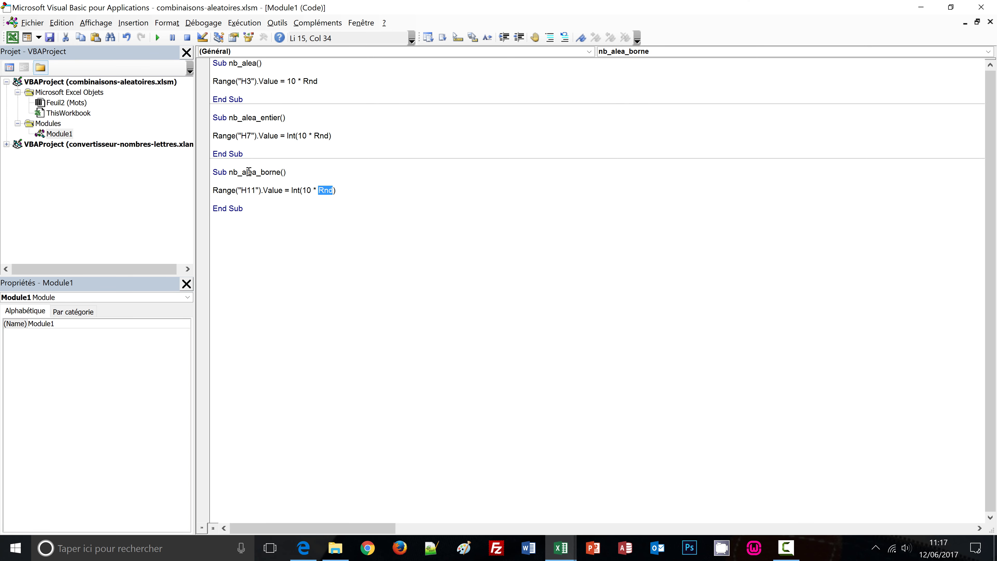
Paste the help formula over Int(10 * Rnd), substituting 6 and 5 to give Int(6 * Rnd + 5)
{"action": "left_click", "coordinate": [355, 191]}
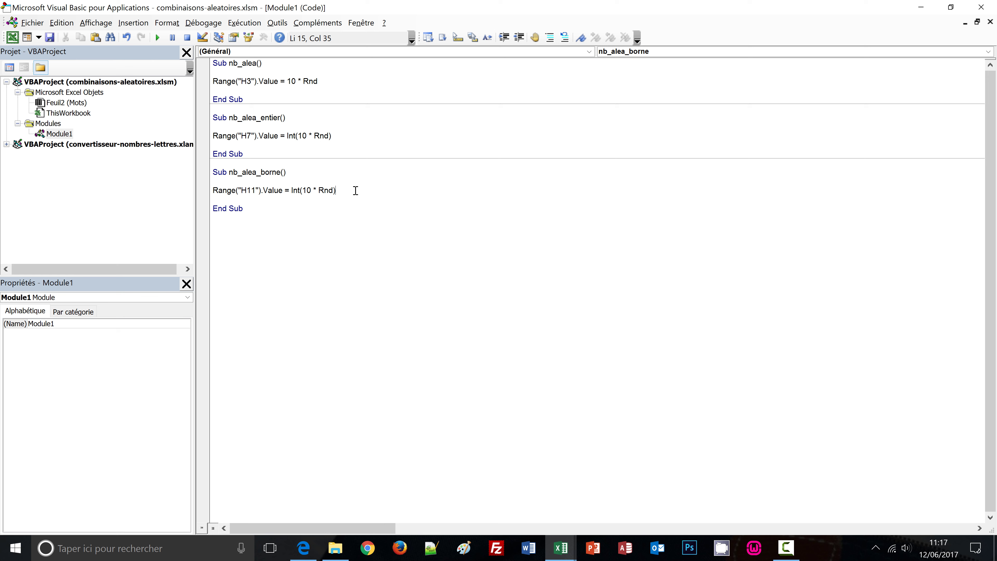
{"action": "left_click", "coordinate": [291, 190], "text": "shift"}
{"action": "key", "text": "ctrl+v"}
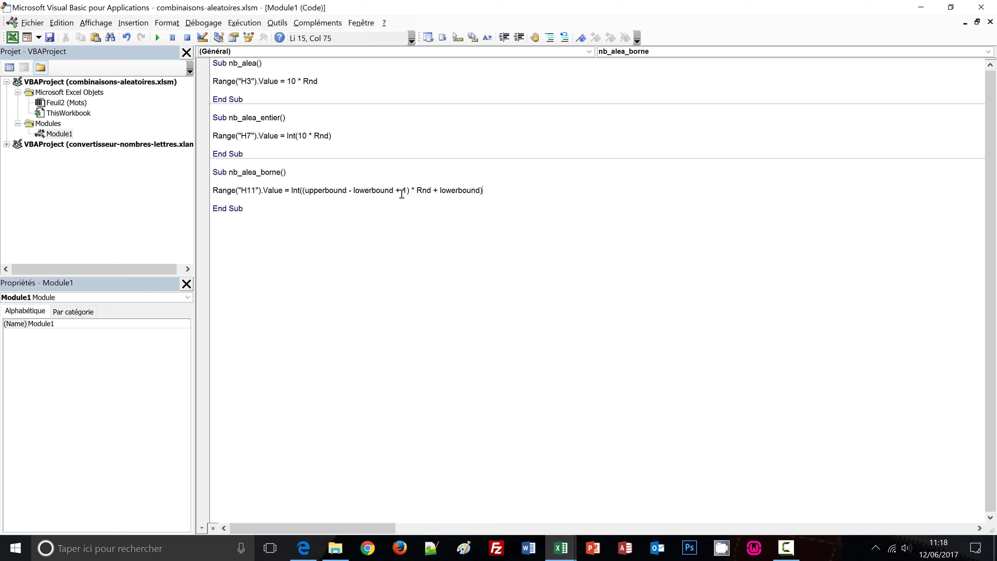
{"action": "left_click", "coordinate": [411, 190]}
{"action": "key", "text": "ctrl+shift+Left"}
{"action": "key", "text": "ctrl+shift+Left"}
{"action": "key", "text": "ctrl+shift+Left"}
{"action": "key", "text": "ctrl+shift+Left"}
{"action": "key", "text": "ctrl+shift+Left"}
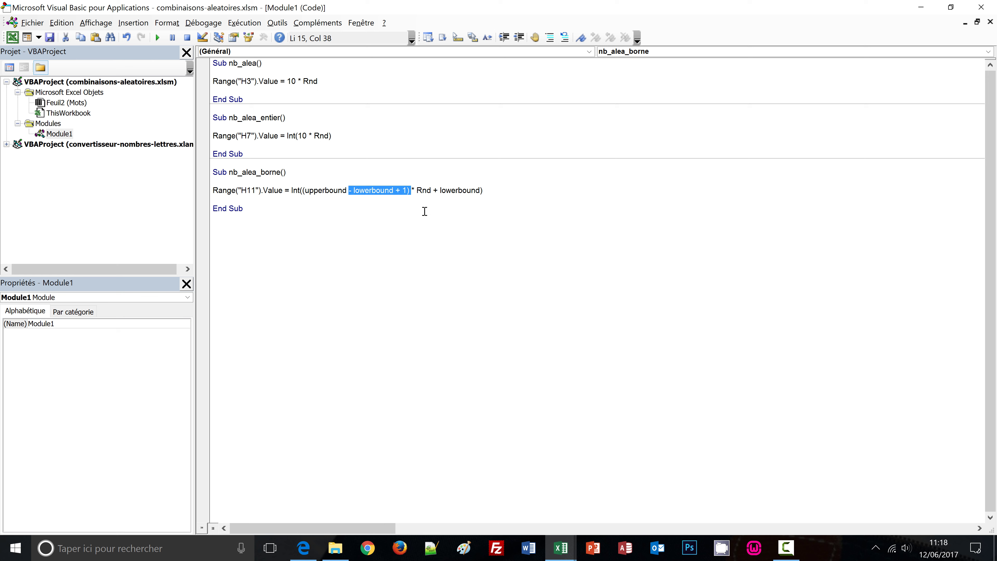
{"action": "key", "text": "ctrl+shift+Left"}
{"action": "key", "text": "ctrl+shift+Left"}
{"action": "type", "text": "6"}
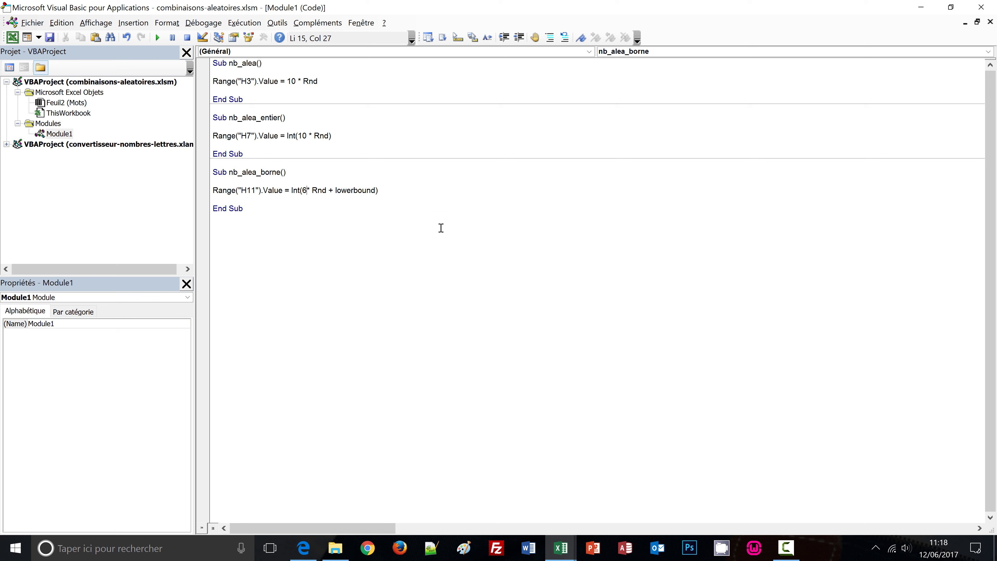
{"action": "double_click", "coordinate": [348, 191]}
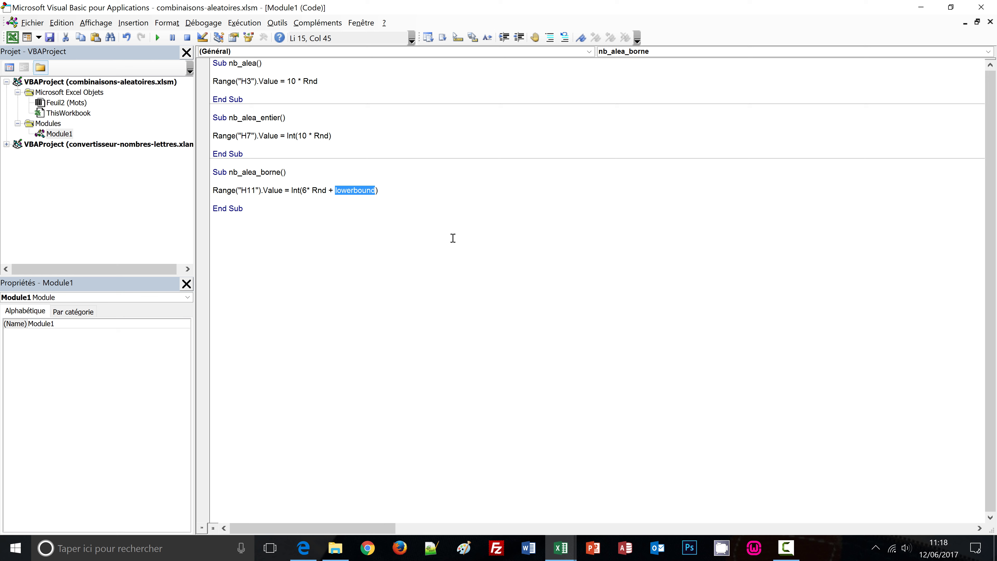
{"action": "type", "text": "5"}
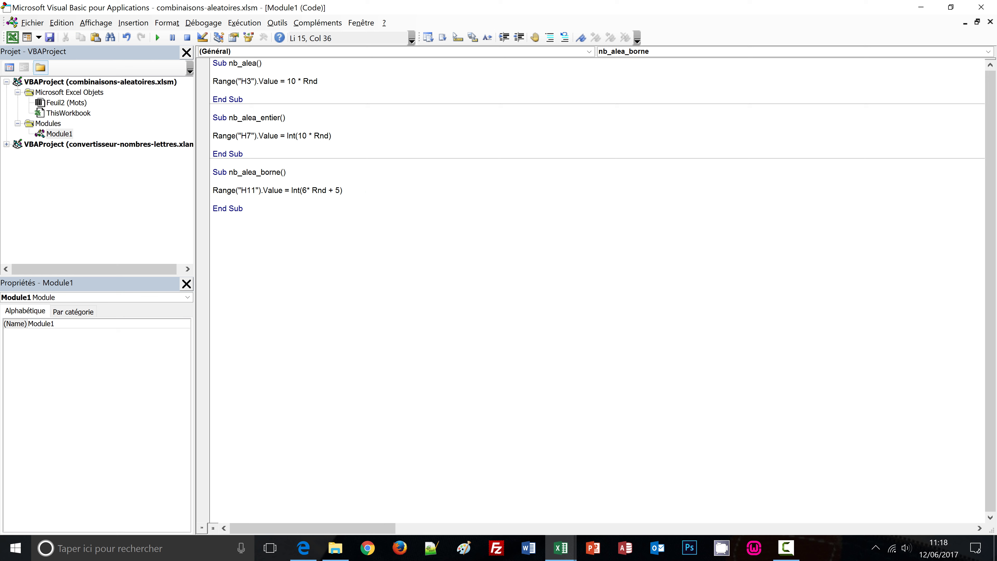
{"action": "left_click", "coordinate": [452, 238]}
Back in Excel, run the Borné Générer button repeatedly until H11 shows 8
{"action": "key", "text": "alt+F11"}
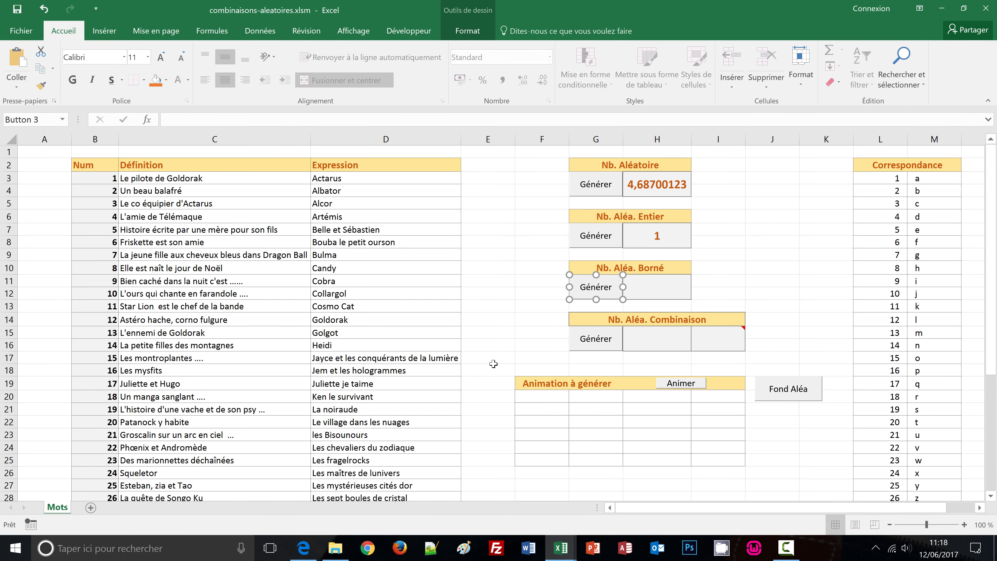
{"action": "left_click", "coordinate": [487, 348]}
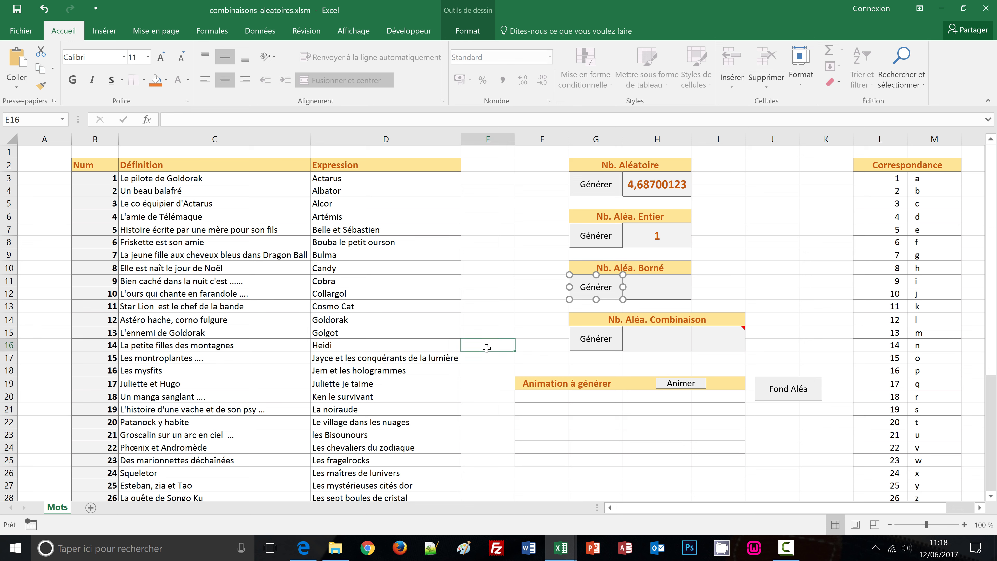
{"action": "left_click", "coordinate": [591, 295]}
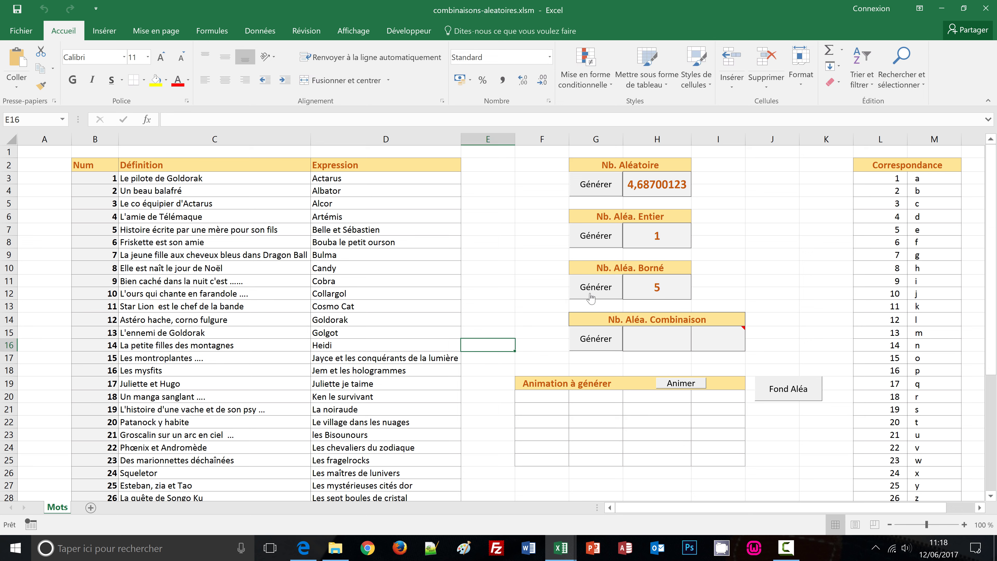
{"action": "left_click", "coordinate": [591, 295]}
{"action": "left_click", "coordinate": [578, 290]}
{"action": "left_click", "coordinate": [578, 290]}
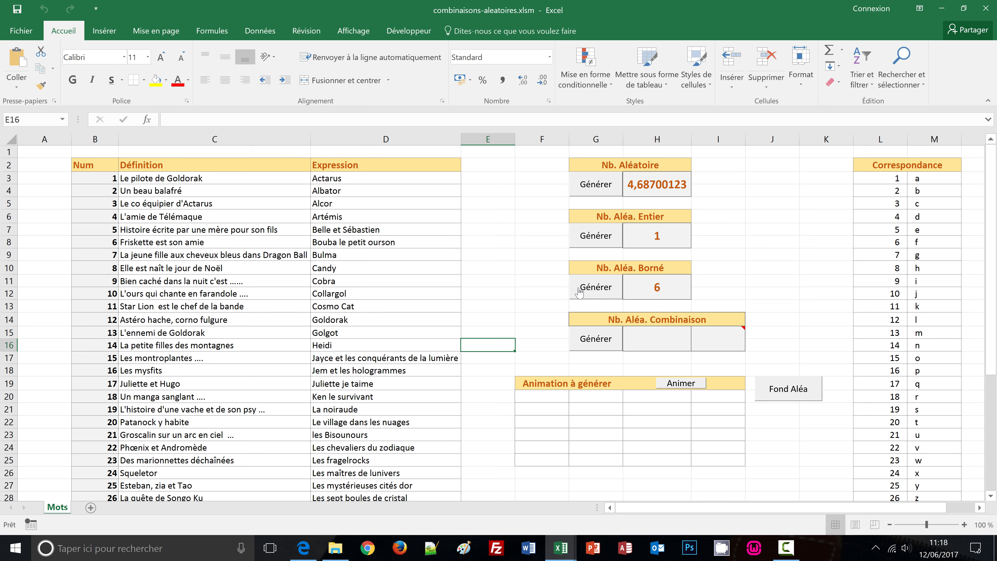
{"action": "left_click", "coordinate": [592, 294]}
{"action": "left_click", "coordinate": [594, 296]}
{"action": "left_click", "coordinate": [594, 295]}
{"action": "left_click", "coordinate": [594, 297]}
{"action": "left_click", "coordinate": [594, 297]}
{"action": "left_click", "coordinate": [608, 285]}
{"action": "left_click", "coordinate": [608, 289]}
{"action": "left_click", "coordinate": [607, 289]}
{"action": "left_click", "coordinate": [598, 290]}
{"action": "left_click", "coordinate": [818, 323]}
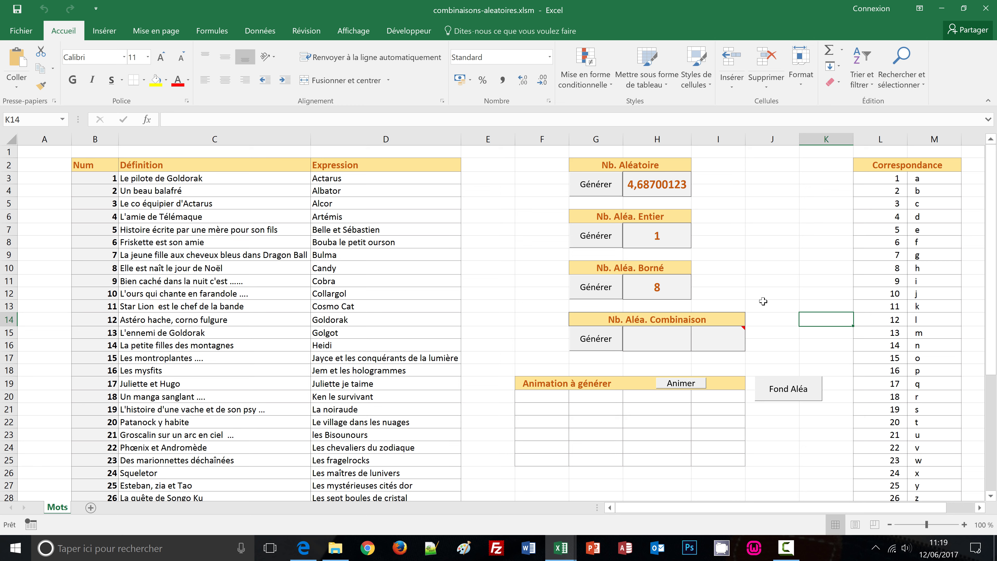
{"action": "left_click", "coordinate": [789, 334]}
{"action": "left_click", "coordinate": [662, 345]}
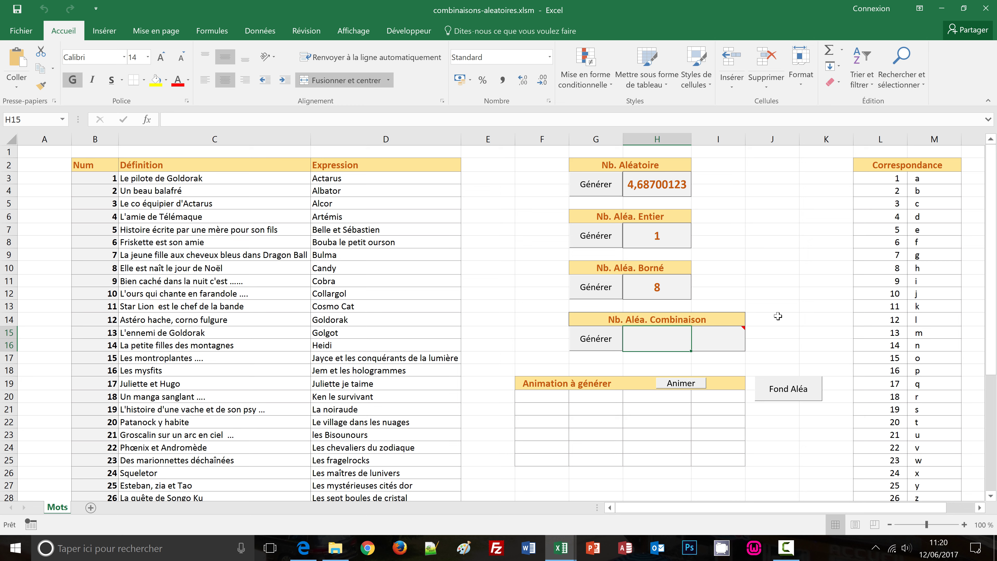
Assign a new macro named nb_alea_combi to the Combinaison Générer button
{"action": "right_click", "coordinate": [601, 345]}
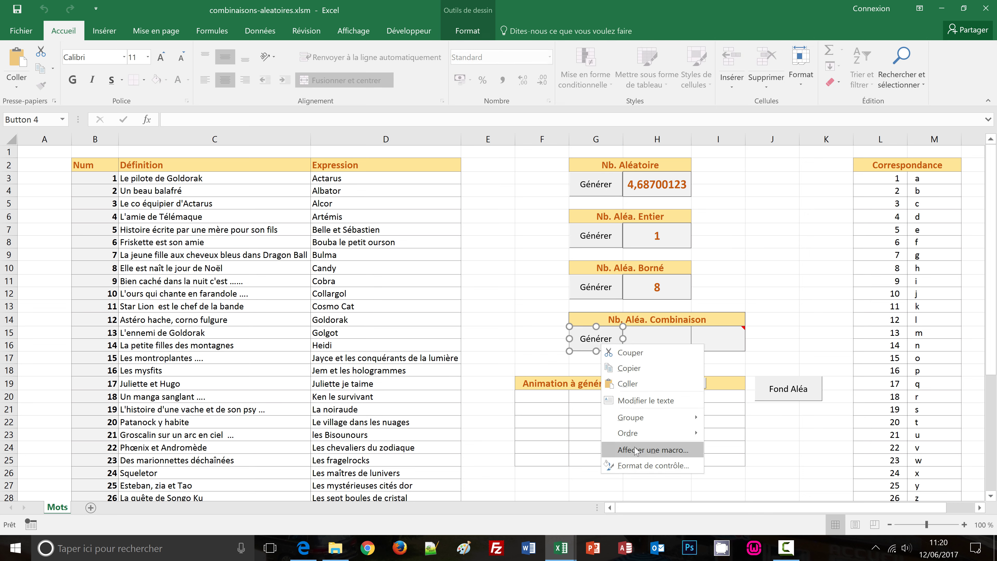
{"action": "left_click", "coordinate": [636, 450]}
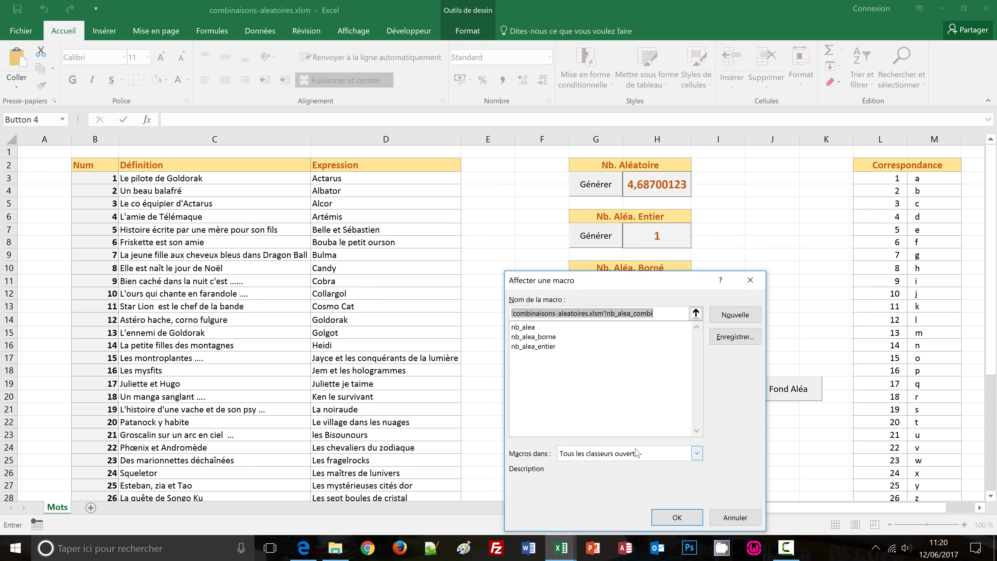
{"action": "type", "text": "nb_alea"}
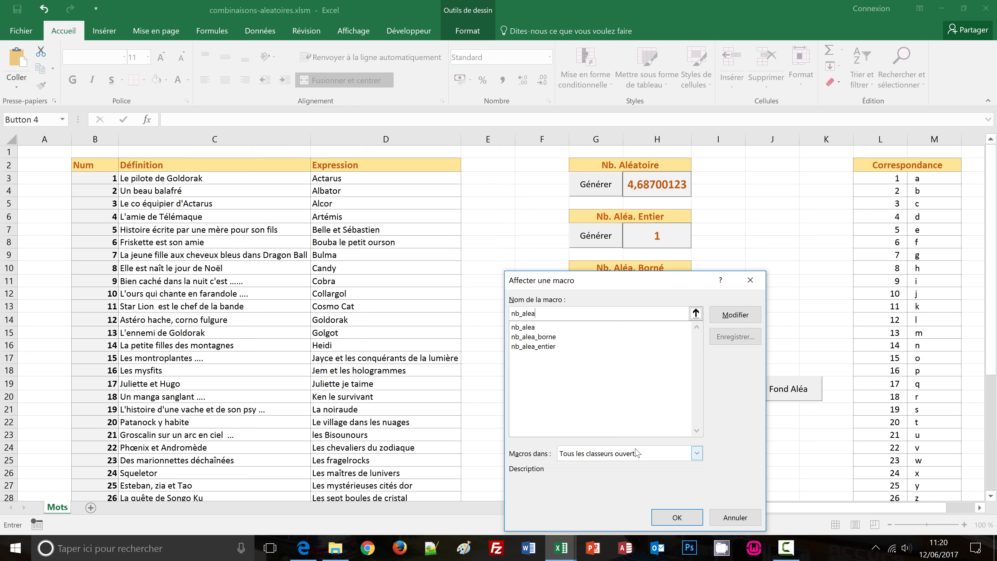
{"action": "type", "text": "_combi"}
{"action": "left_click", "coordinate": [725, 317]}
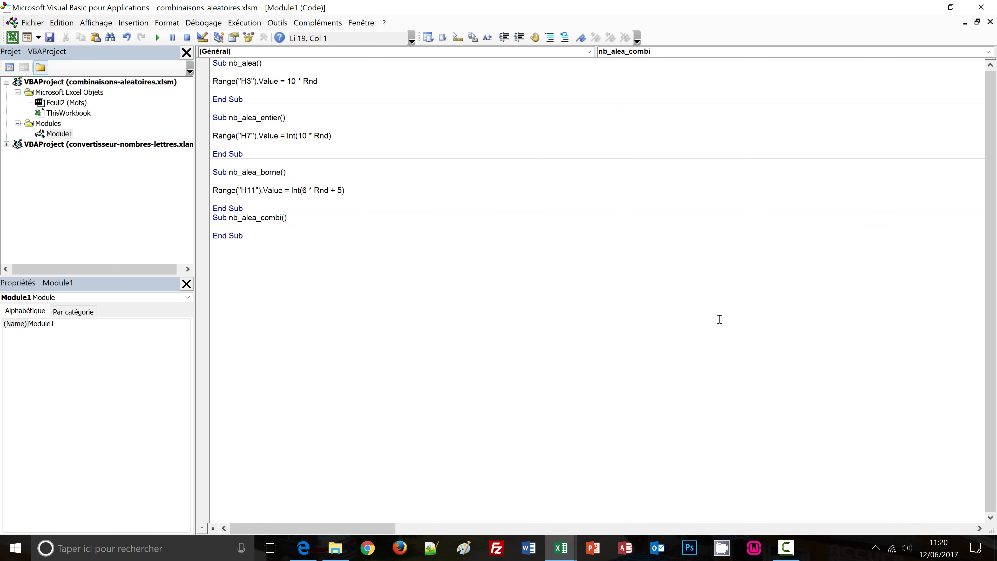
Inside nb_alea_combi, declare the array 'Dim nb_alea(3) As Byte' after adding blank lines
{"action": "left_click", "coordinate": [259, 210]}
{"action": "key", "text": "Return"}
{"action": "left_click", "coordinate": [247, 235]}
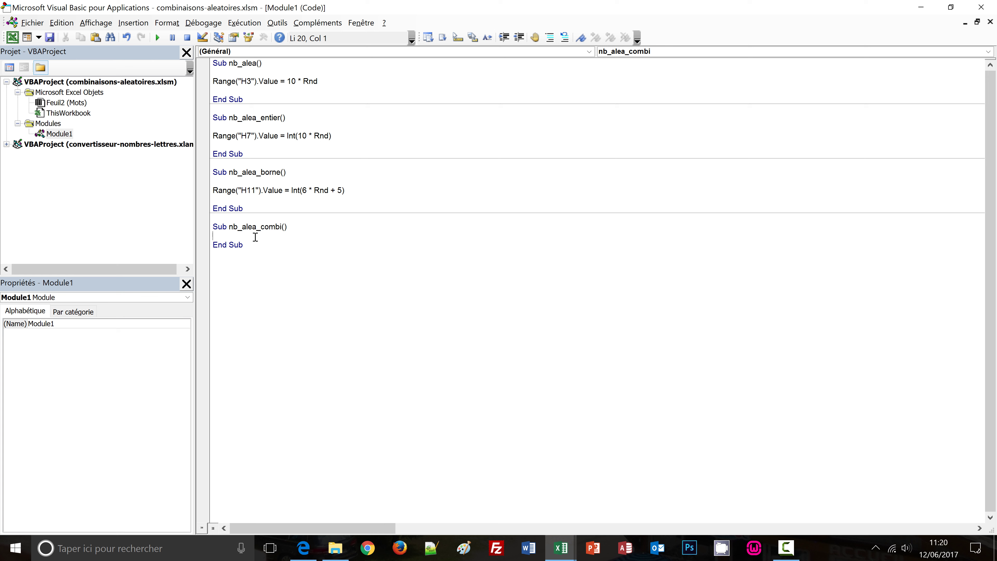
{"action": "key", "text": "Return"}
{"action": "key", "text": "Return"}
{"action": "type", "text": "dim"}
{"action": "type", "text": "nb"}
{"action": "type", "text": "_alea("}
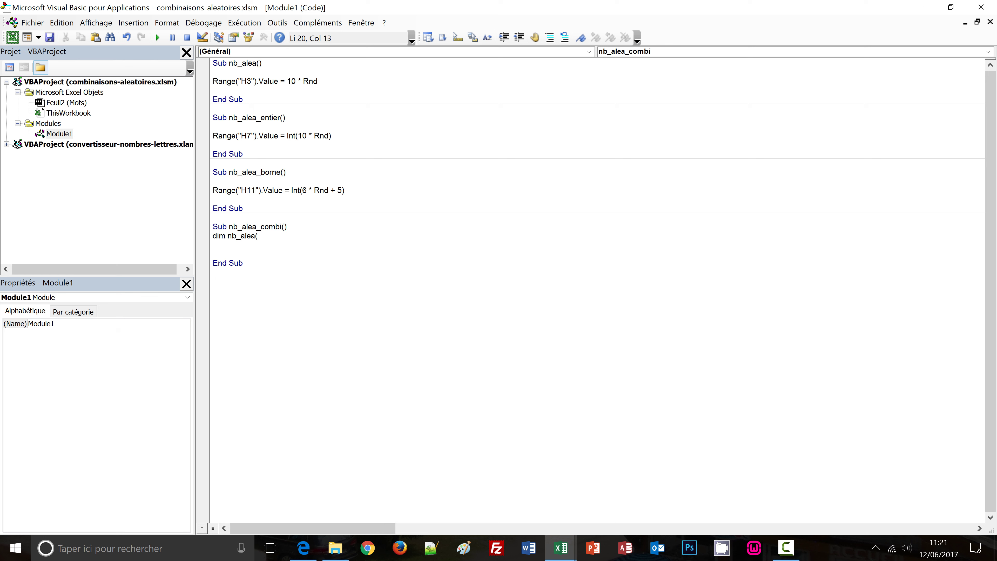
{"action": "type", "text": "3"}
{"action": "type", "text": "as strin"}
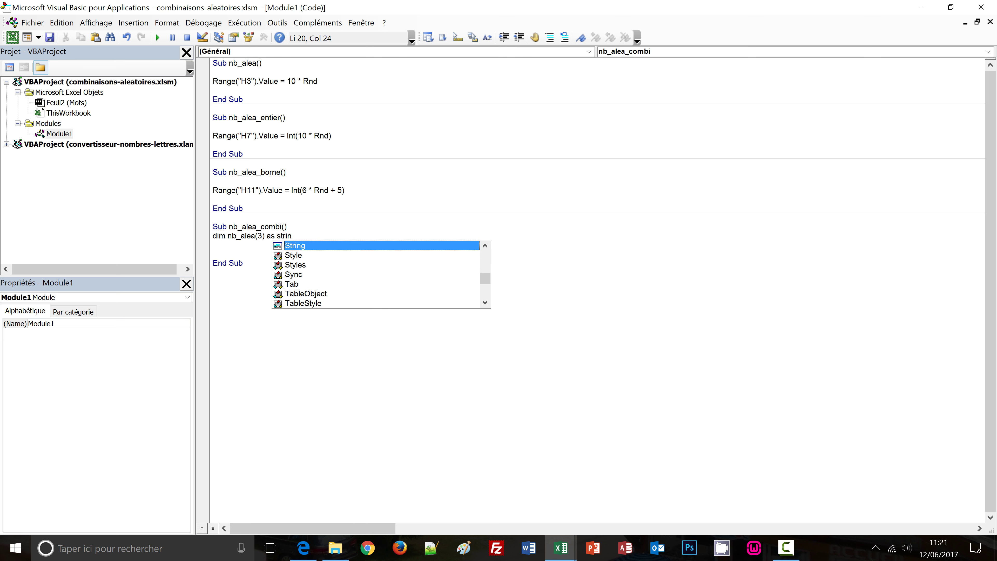
{"action": "type", "text": "g"}
{"action": "key", "text": "BackSpace"}
{"action": "key", "text": "BackSpace"}
{"action": "key", "text": "BackSpace"}
{"action": "key", "text": "BackSpace"}
{"action": "key", "text": "BackSpace"}
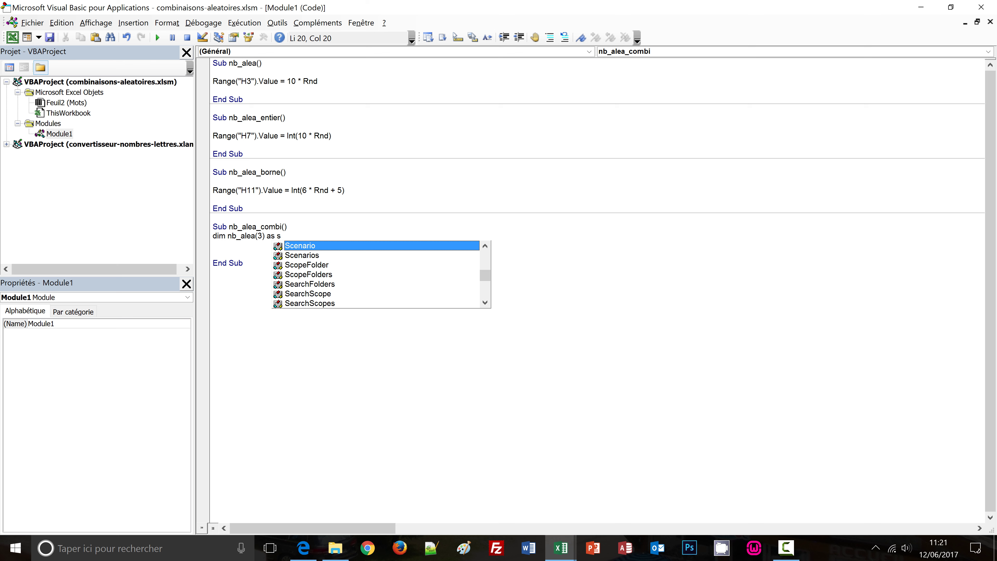
{"action": "key", "text": "BackSpace"}
{"action": "type", "text": "byte"}
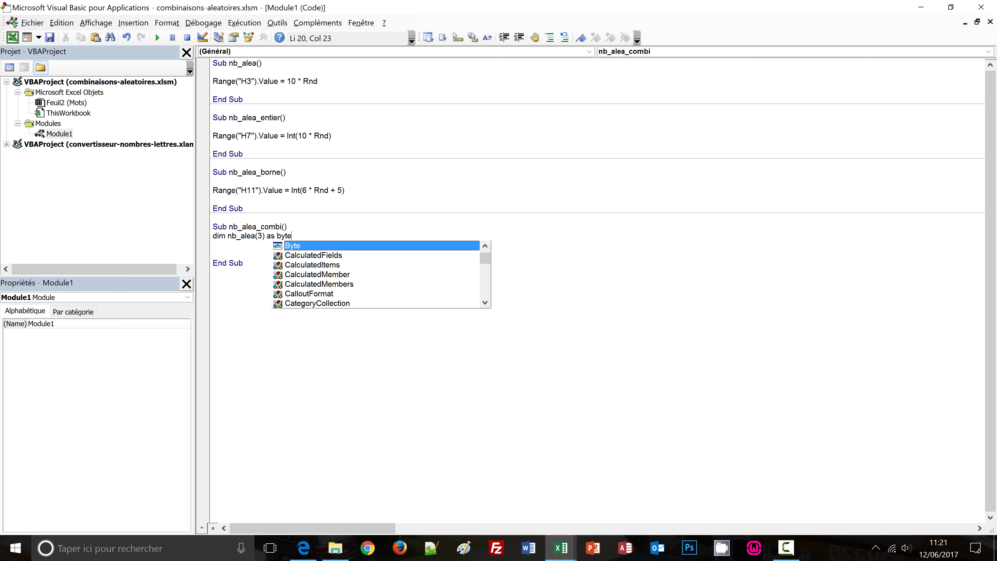
{"action": "type", "text": ":"}
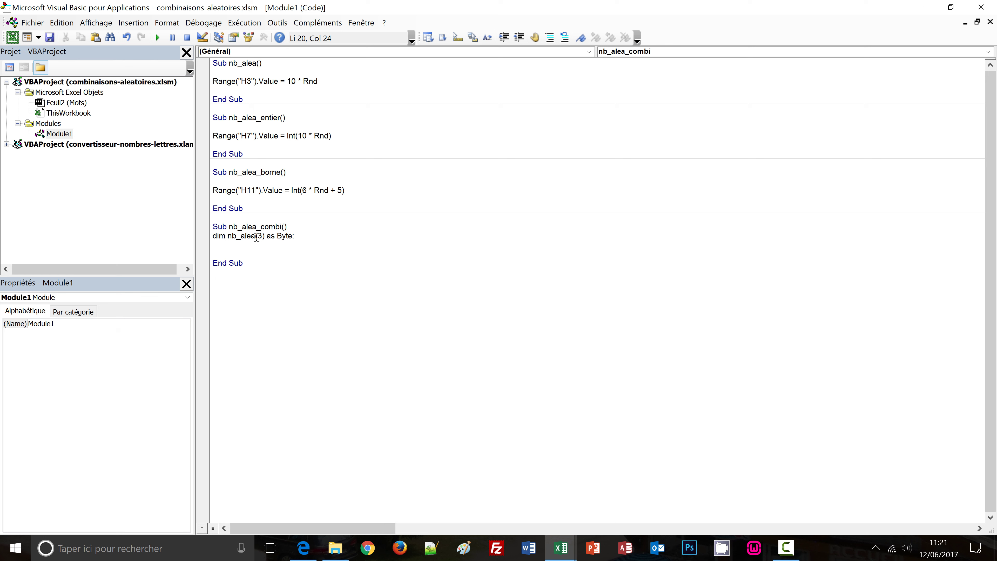
Declare txt_alea(3) As String and compteur As Byte, then set compteur = 0
{"action": "type", "text": "di"}
{"action": "type", "text": "m t"}
{"action": "type", "text": "xt_a"}
{"action": "type", "text": "lea"}
{"action": "type", "text": "(3)"}
{"action": "type", "text": " as"}
{"action": "type", "text": " str"}
{"action": "key", "text": "Tab"}
{"action": "key", "text": "Return"}
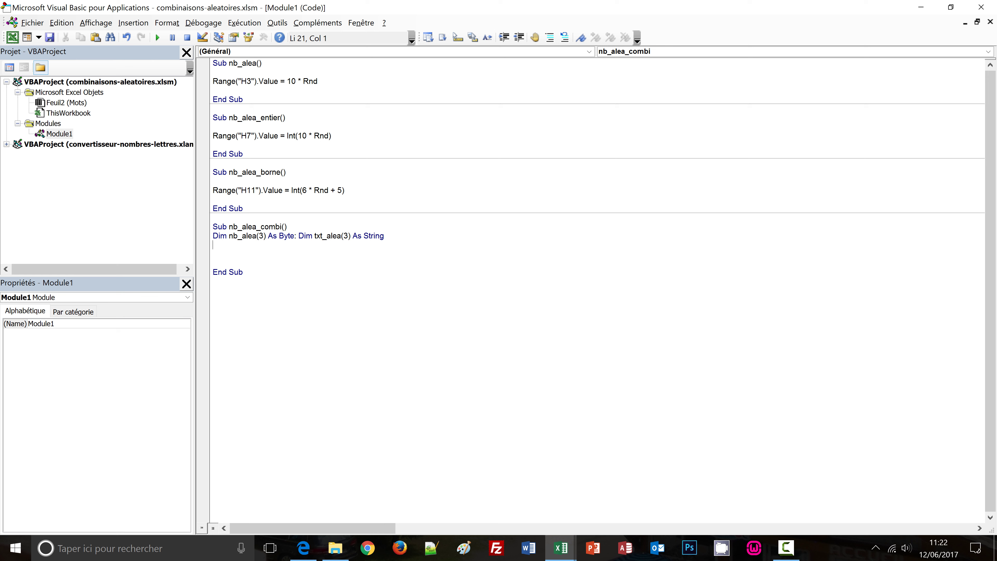
{"action": "type", "text": "dim co"}
{"action": "type", "text": "mpteur"}
{"action": "type", "text": " as "}
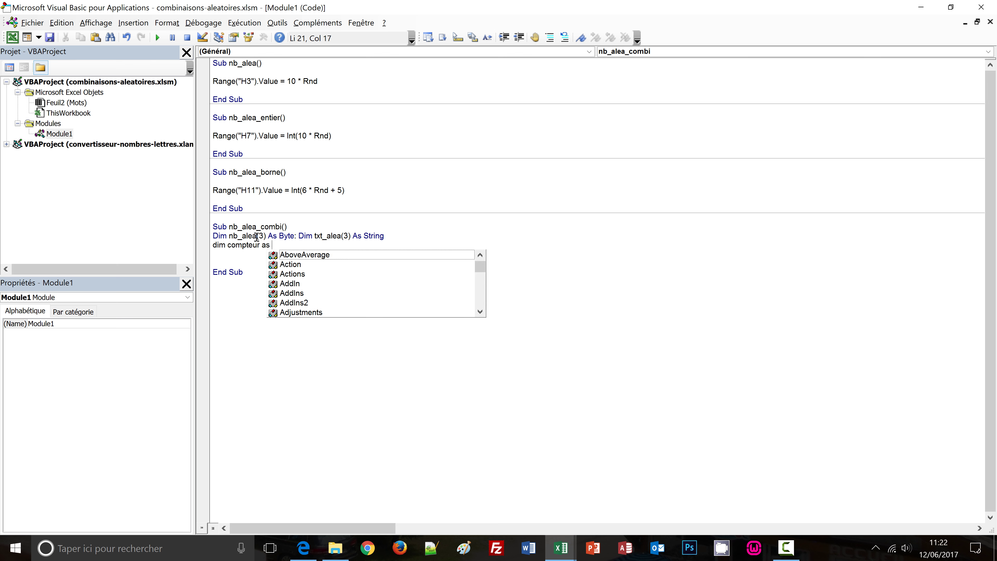
{"action": "type", "text": "byte"}
{"action": "key", "text": "Return"}
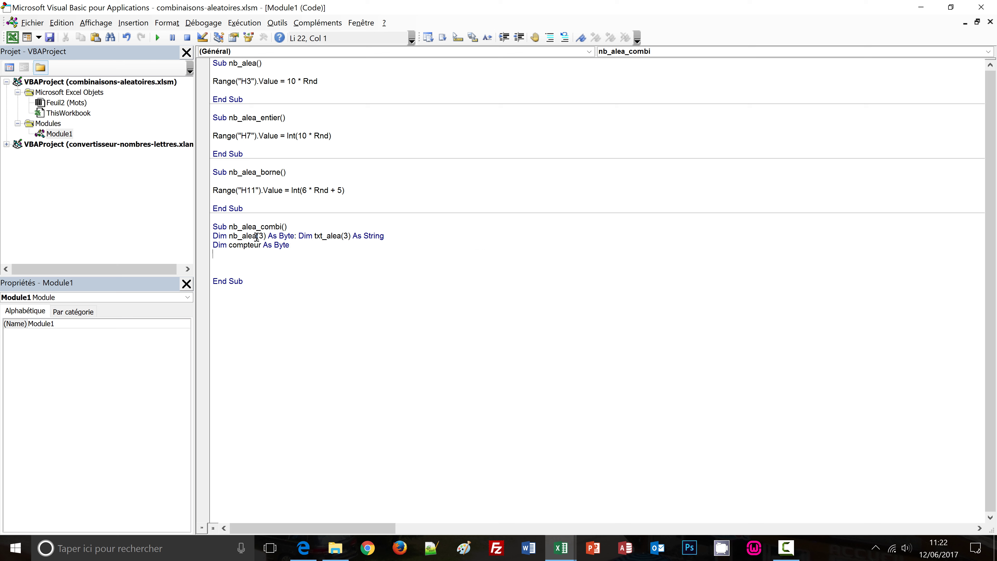
{"action": "key", "text": "Return"}
{"action": "type", "text": "compte"}
{"action": "type", "text": "ur = 0"}
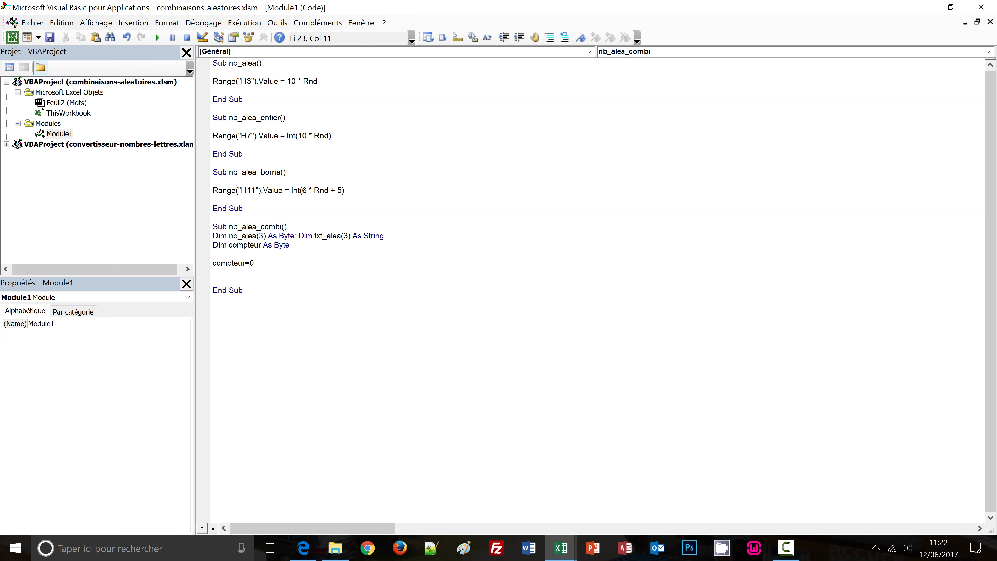
Write an empty For compteur = 0 To 3 … Next compteur loop with blank lines inside
{"action": "key", "text": "Return"}
{"action": "key", "text": "Return"}
{"action": "type", "text": "for "}
{"action": "type", "text": "compteur"}
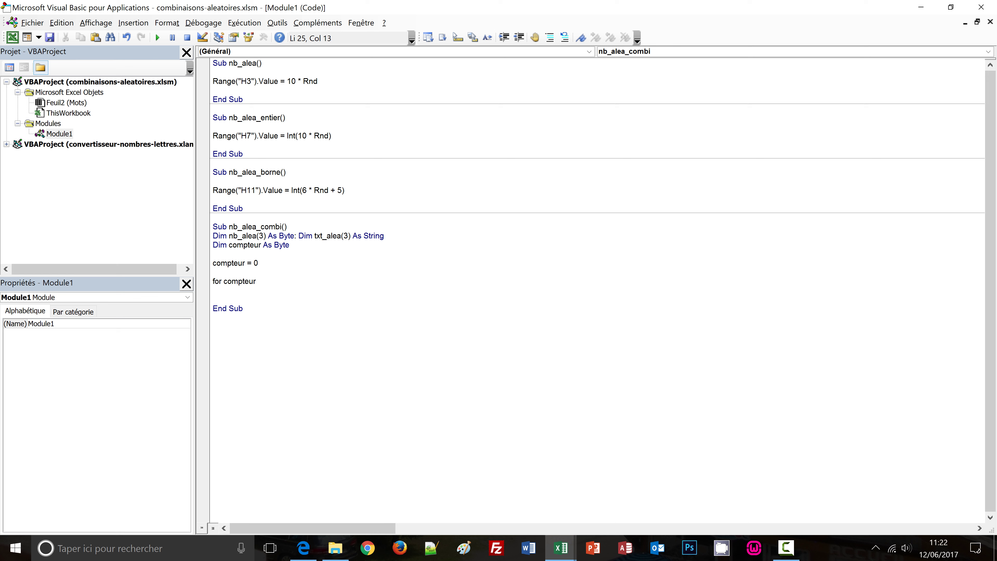
{"action": "type", "text": "="}
{"action": "type", "text": "0"}
{"action": "type", "text": " to"}
{"action": "type", "text": " 3"}
{"action": "key", "text": "Return"}
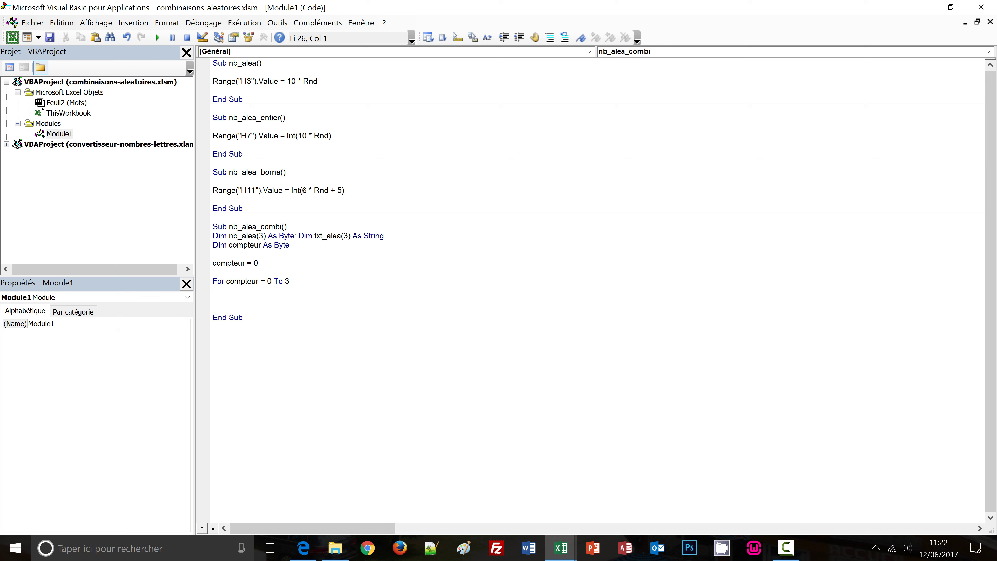
{"action": "key", "text": "Return"}
{"action": "type", "text": "next "}
{"action": "type", "text": "compte"}
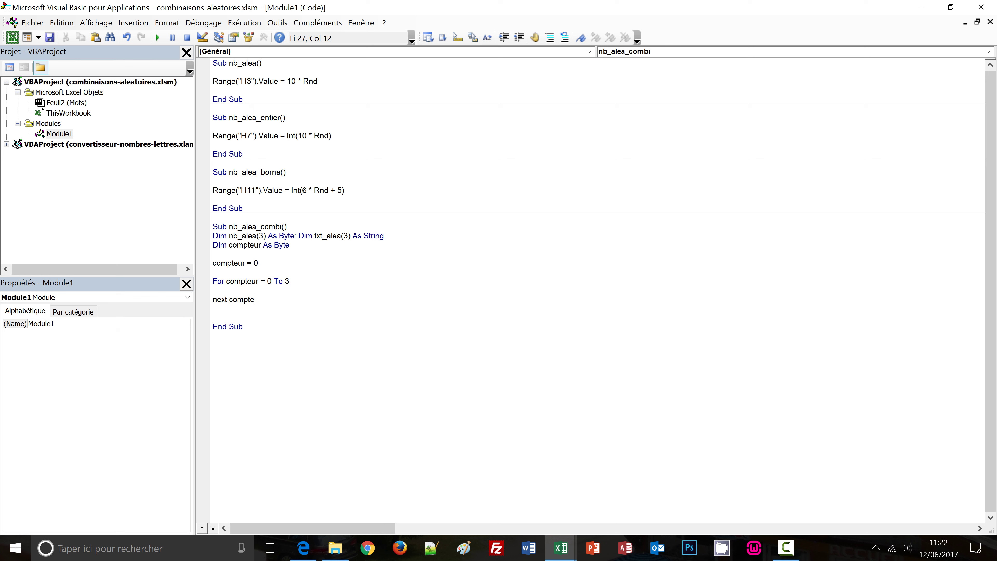
{"action": "type", "text": "ur"}
{"action": "left_click", "coordinate": [213, 290]}
{"action": "key", "text": "Return"}
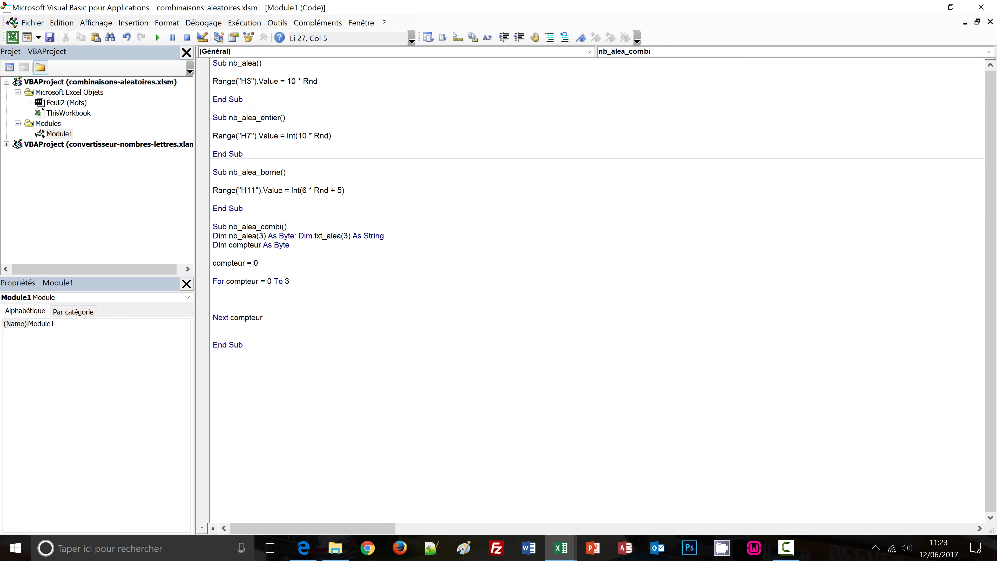
Inside the loop, set nb_alea(compteur) = Int(26 * Rnd + 1)
{"action": "type", "text": "nb_alea"}
{"action": "type", "text": "(compt"}
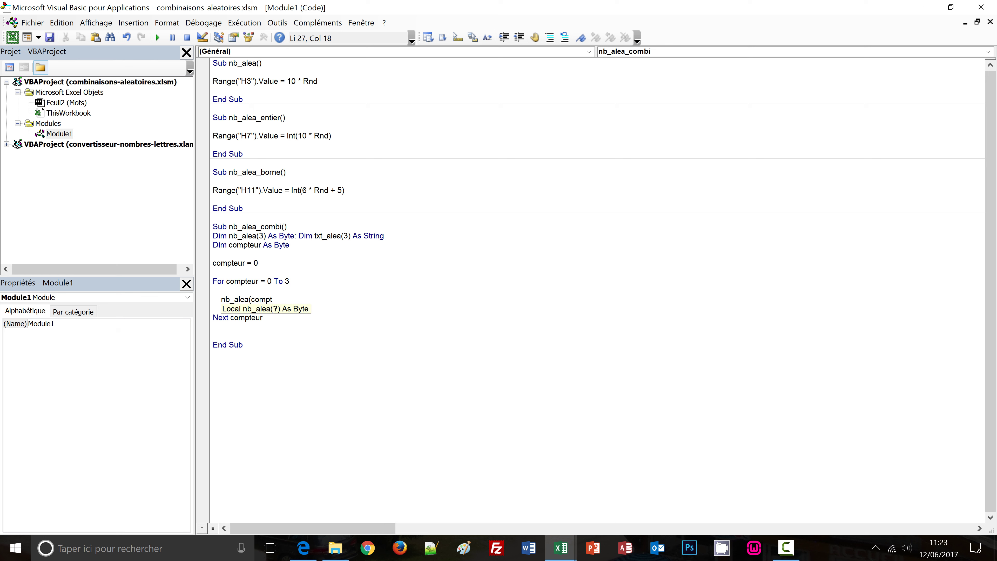
{"action": "type", "text": "eur)"}
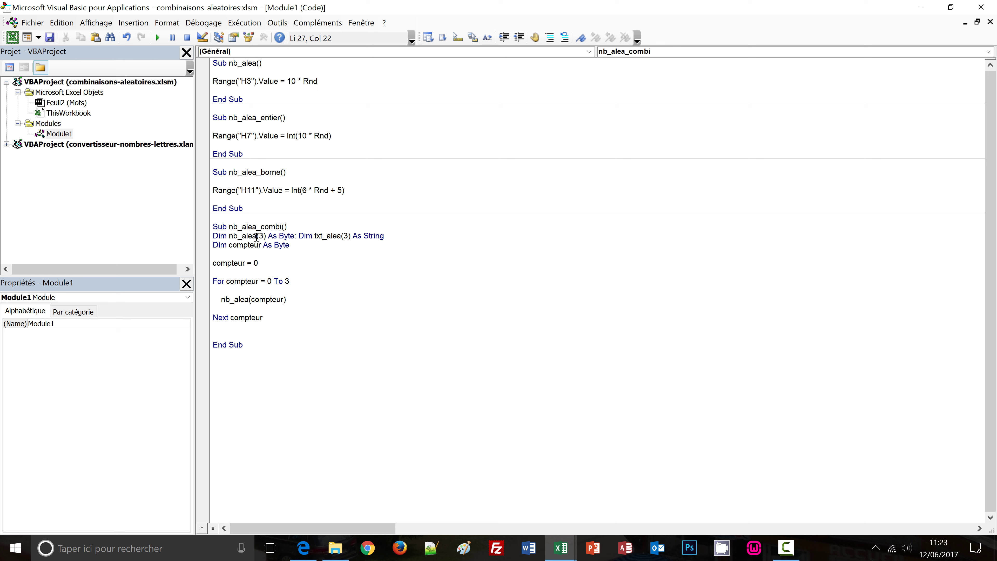
{"action": "type", "text": "="}
{"action": "type", "text": "int("}
{"action": "type", "text": "26"}
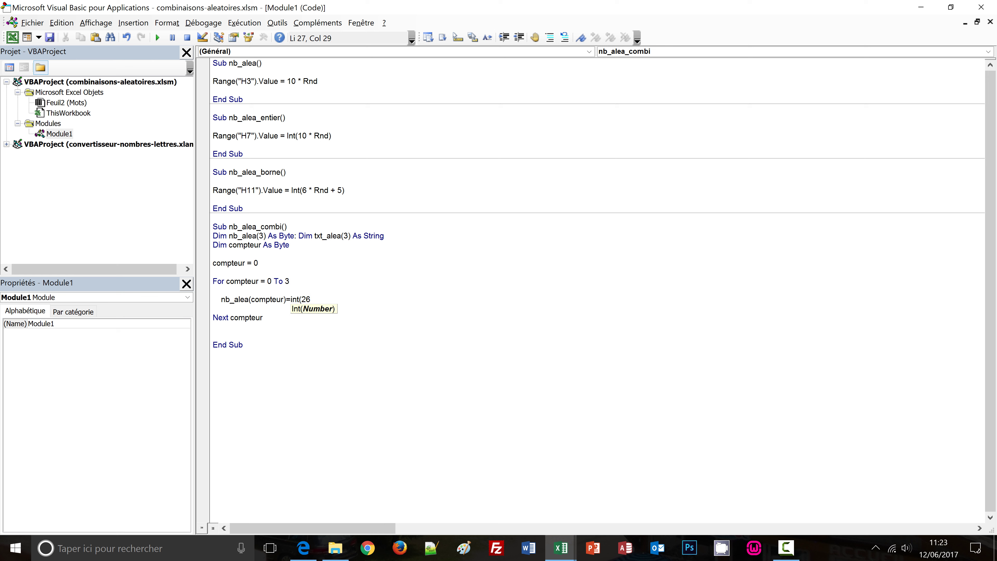
{"action": "type", "text": "*"}
{"action": "type", "text": "rnd + "}
{"action": "type", "text": "1)"}
{"action": "key", "text": "Return"}
{"action": "key", "text": "Return"}
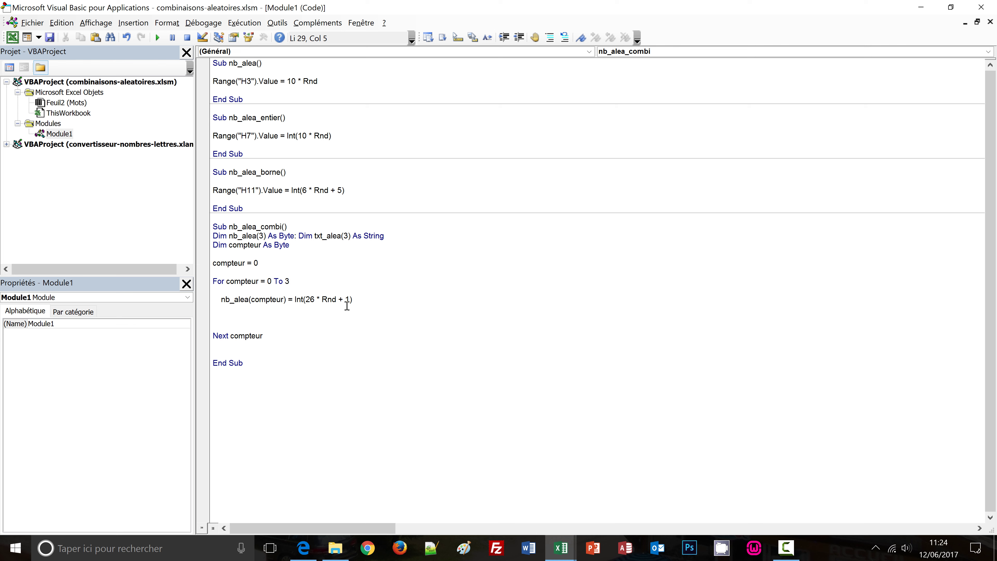
{"action": "key", "text": "alt+F11"}
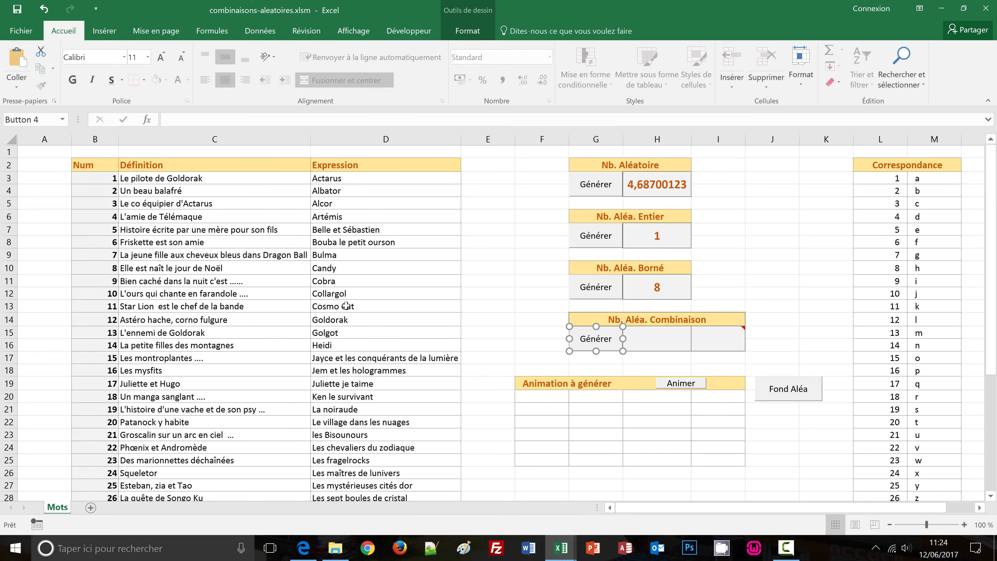
{"action": "left_click", "coordinate": [652, 338]}
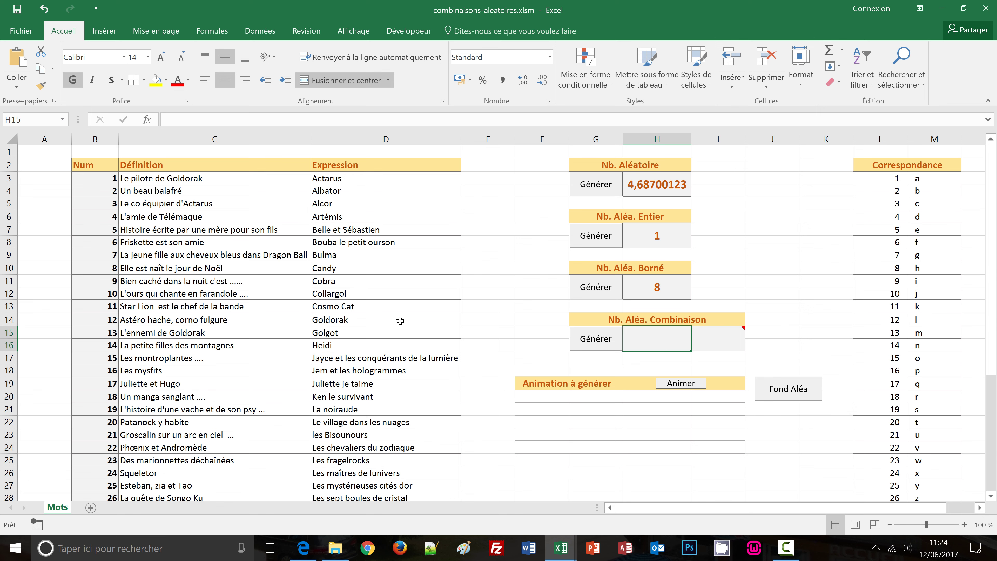
{"action": "key", "text": "alt+F11"}
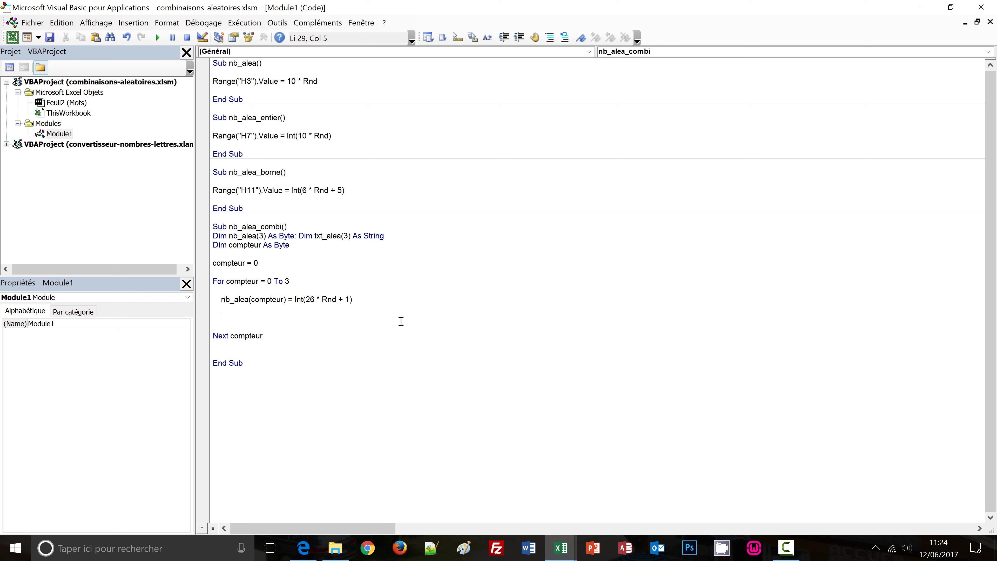
Add the line If (compteur < 3) Then Range("H15").Value = Range("H15").Value & ","
{"action": "type", "text": "if(c"}
{"action": "type", "text": "ompteur<"}
{"action": "type", "text": "3)"}
{"action": "type", "text": " then"}
{"action": "type", "text": "r"}
{"action": "type", "text": "ange"}
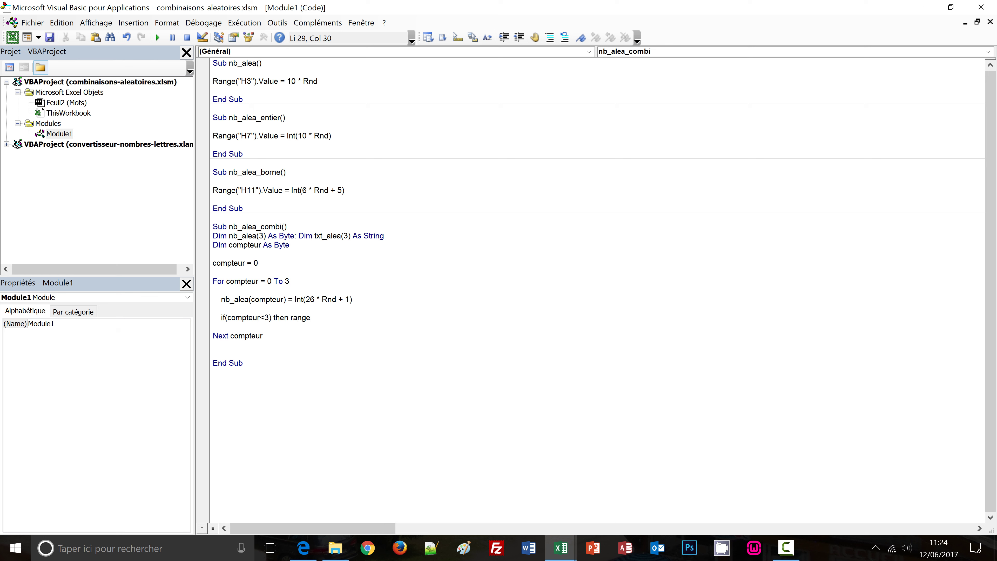
{"action": "type", "text": "(\""}
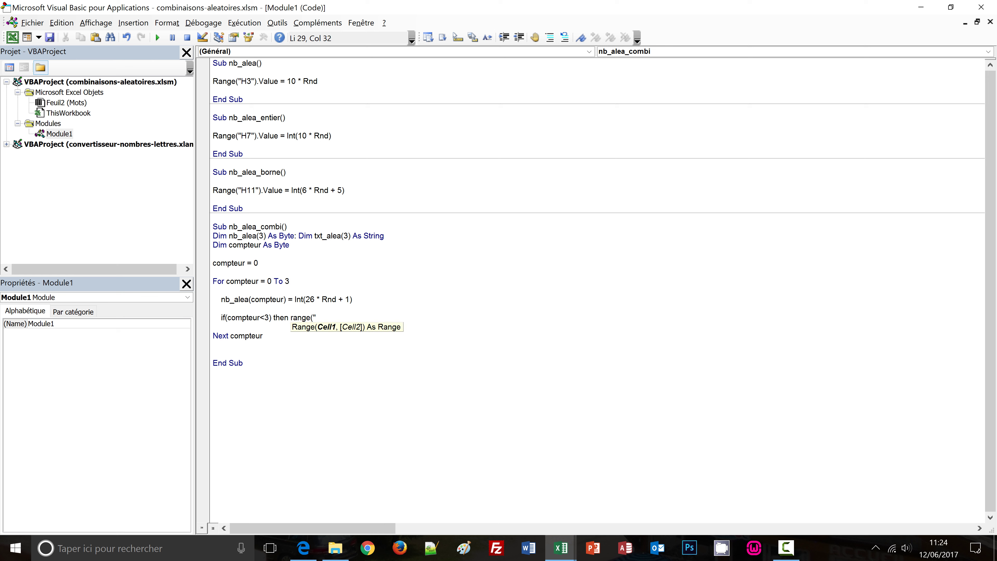
{"action": "type", "text": "H15\""}
{"action": "type", "text": ")."}
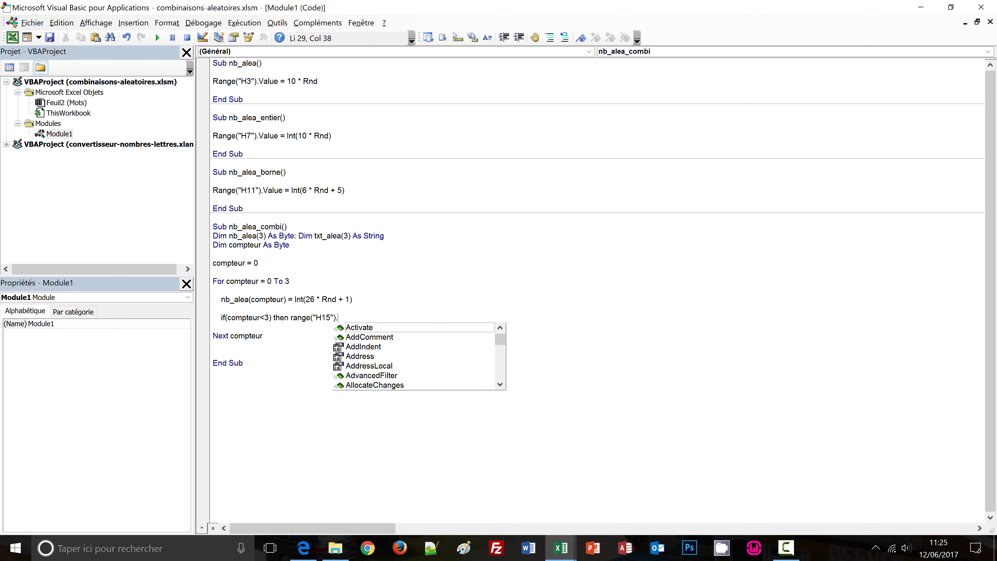
{"action": "type", "text": "value"}
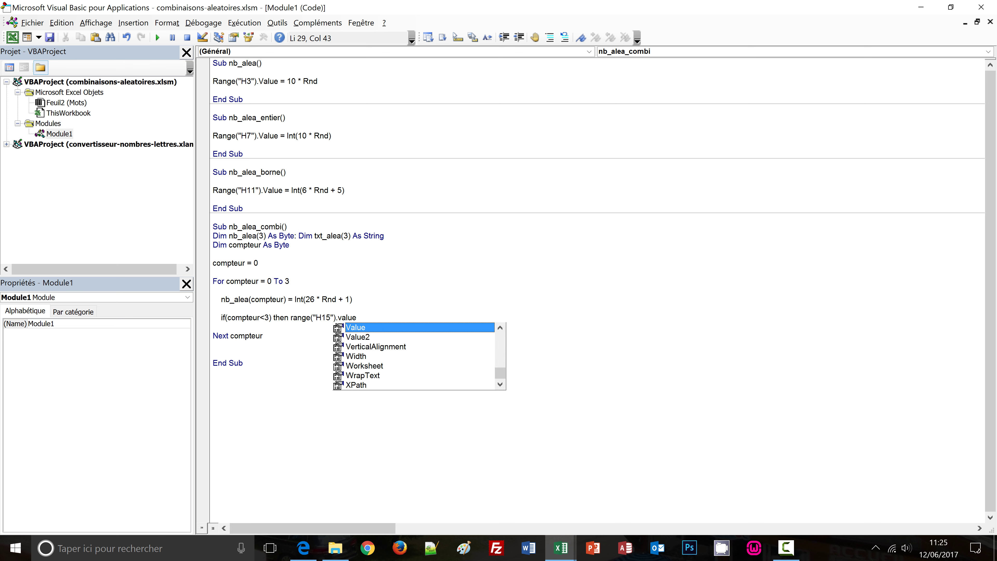
{"action": "key", "text": "ctrl+shift+Left"}
{"action": "key", "text": "ctrl+shift+Left"}
{"action": "key", "text": "ctrl+shift+Left"}
{"action": "key", "text": "ctrl+shift+Left"}
{"action": "key", "text": "ctrl+shift+Left"}
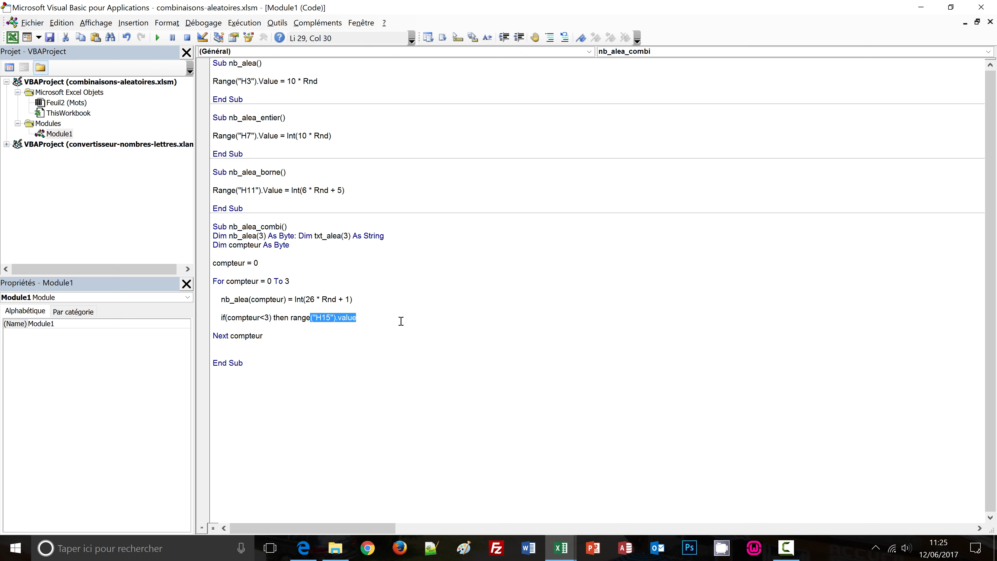
{"action": "key", "text": "ctrl+shift+Left"}
{"action": "key", "text": "ctrl+c"}
{"action": "key", "text": "End"}
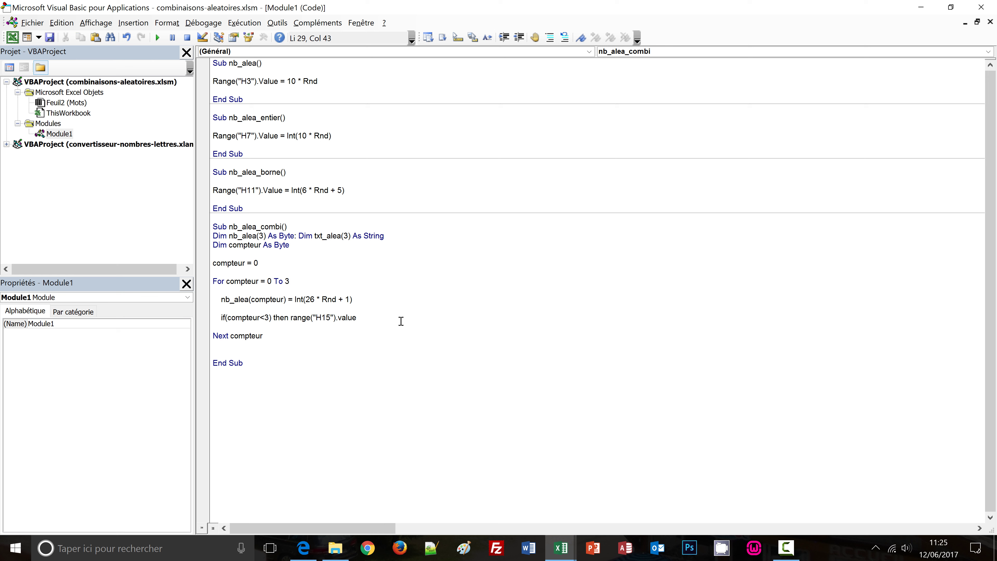
{"action": "key", "text": "ctrl+v"}
{"action": "type", "text": "& \""}
{"action": "type", "text": ","}
{"action": "key", "text": "F5"}
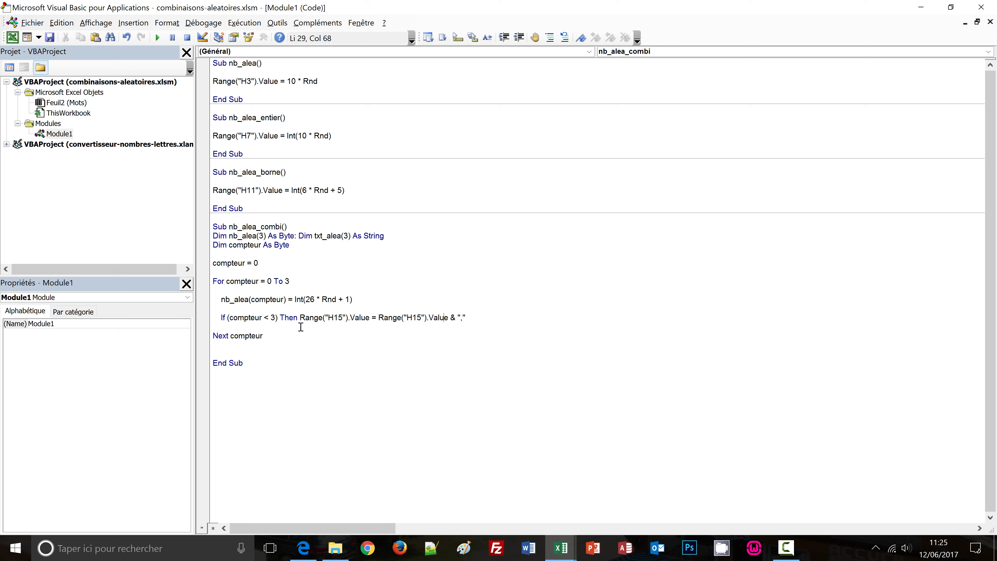
Below the nb_alea line, add a loop line that appends nb_alea(compteur) to H15's value
{"action": "left_click", "coordinate": [299, 317]}
{"action": "left_click", "coordinate": [448, 317], "text": "shift"}
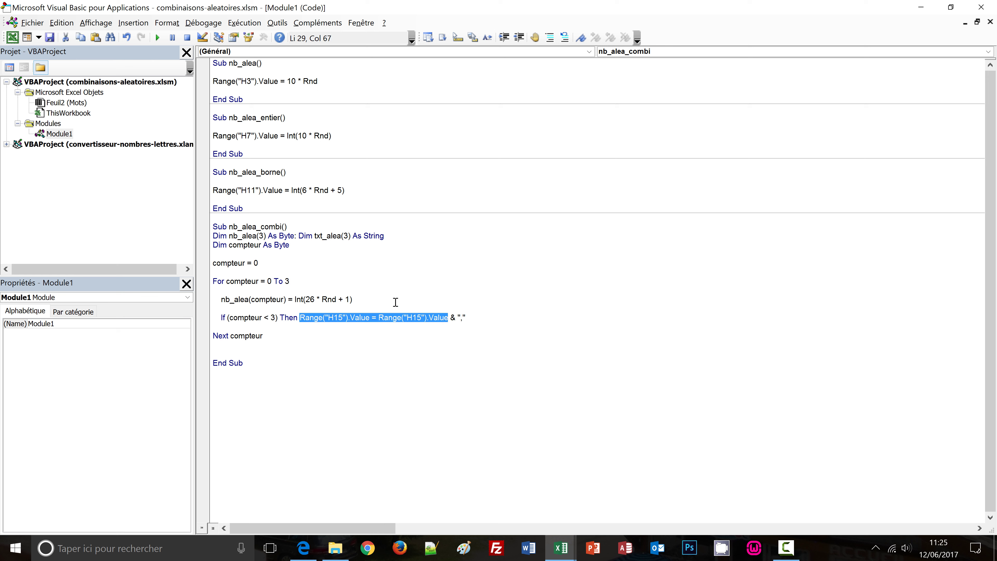
{"action": "left_click", "coordinate": [377, 295]}
{"action": "key", "text": "Return"}
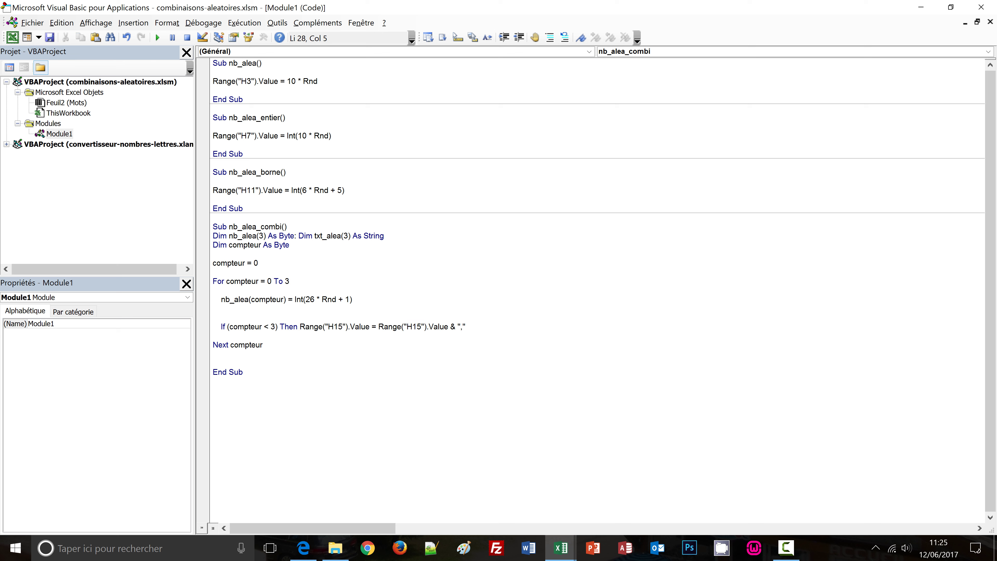
{"action": "type", "text": "Range(\"H15\").Value = Range(\"H15\").Value"}
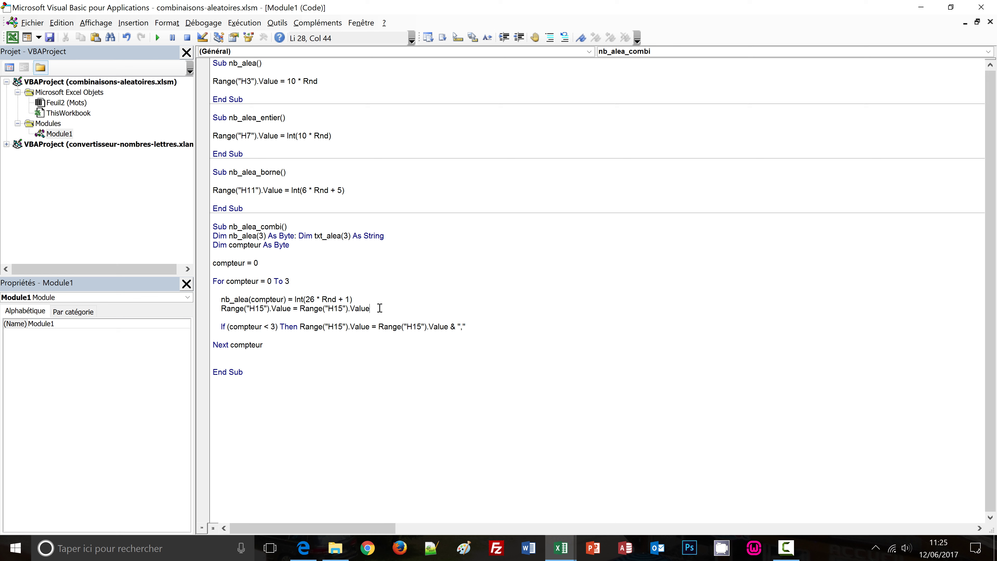
{"action": "type", "text": "& nb"}
{"action": "type", "text": "_alea"}
{"action": "type", "text": "(com"}
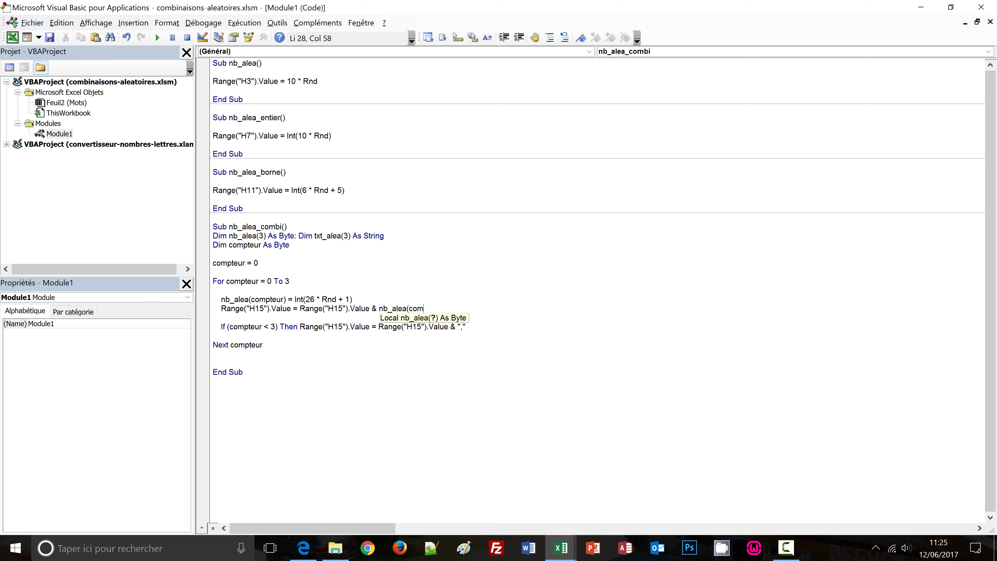
{"action": "type", "text": "pteur)"}
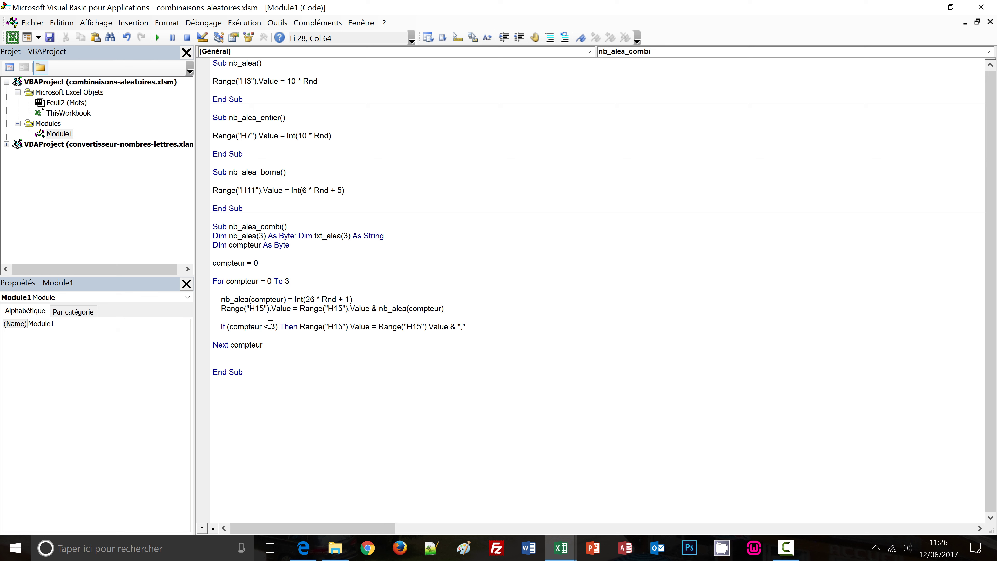
Add Range("H15").Value = "" after compteur = 0 so H15 is emptied before the loop
{"action": "left_click", "coordinate": [291, 309]}
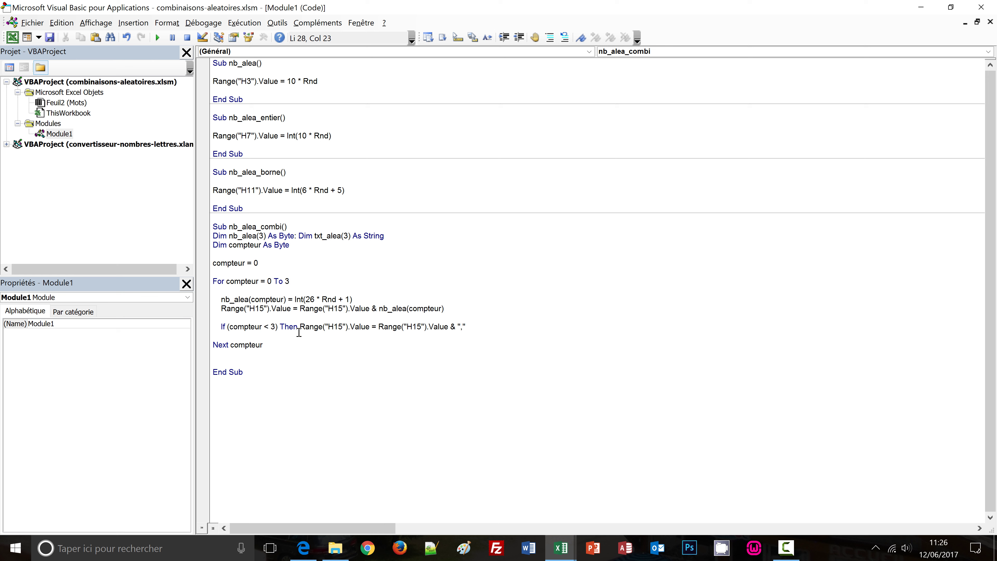
{"action": "left_click", "coordinate": [221, 308], "text": "shift"}
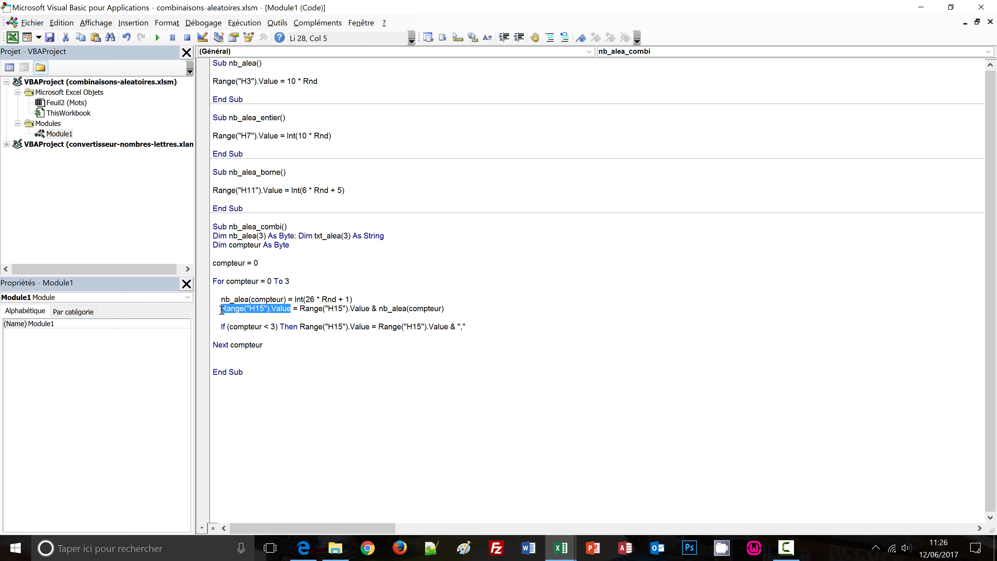
{"action": "left_click", "coordinate": [270, 264]}
{"action": "key", "text": "Return"}
{"action": "type", "text": "Range(\"H15\").Value"}
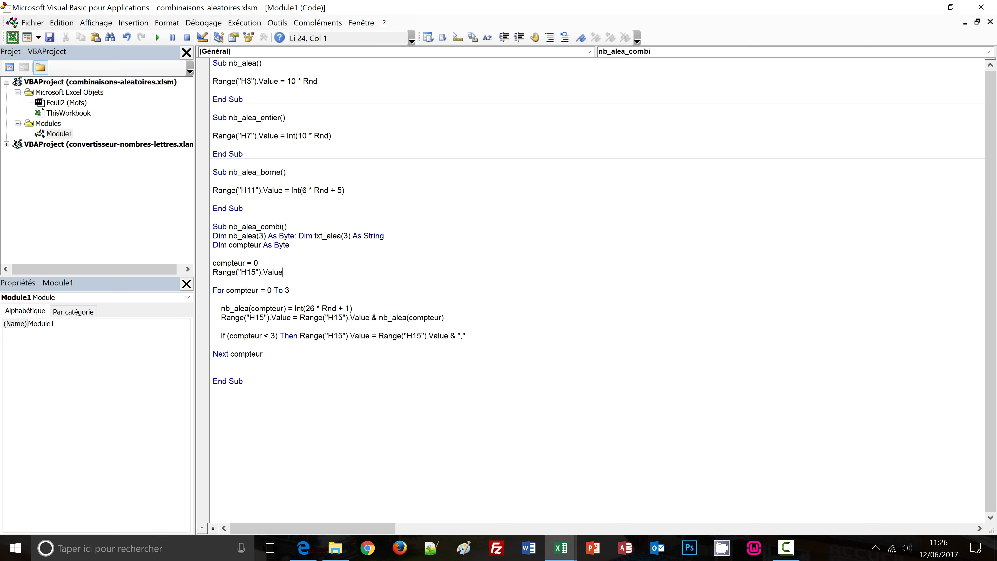
{"action": "type", "text": "= "}
{"action": "type", "text": "\""}
In Excel, rerun the H15 Générer button repeatedly until it shows 18,14,14,13, then select I15
{"action": "key", "text": "alt+F11"}
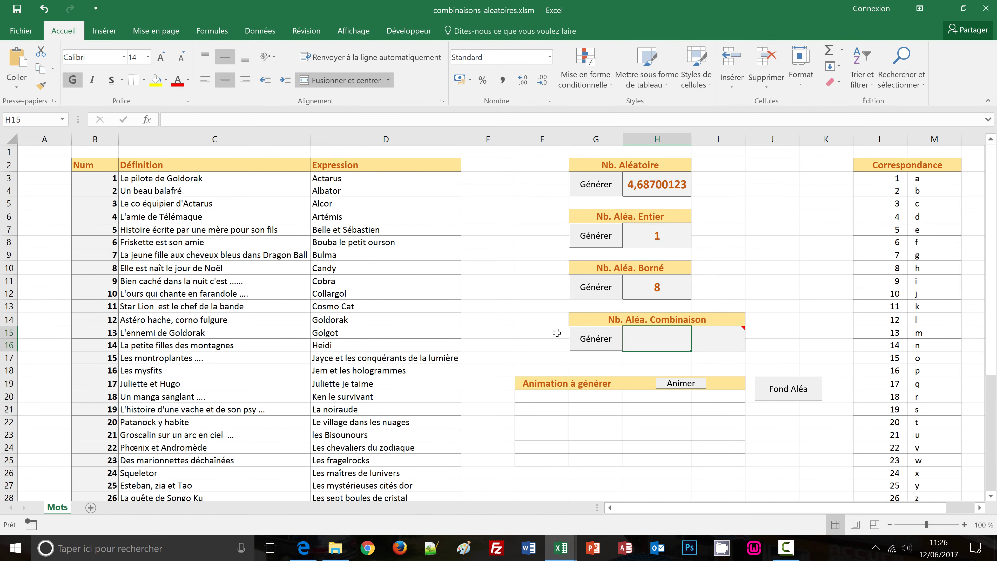
{"action": "left_click", "coordinate": [585, 345]}
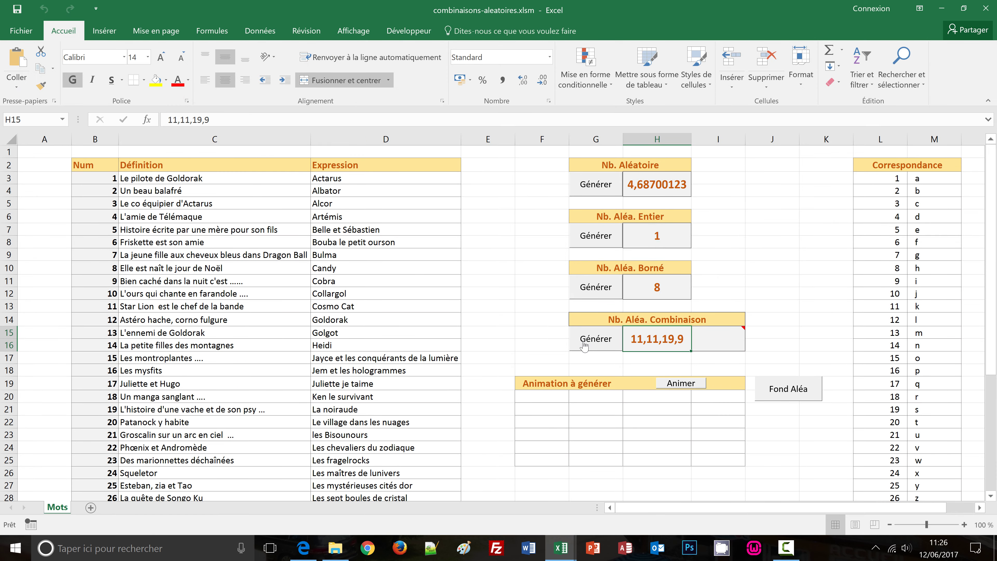
{"action": "left_click", "coordinate": [597, 344]}
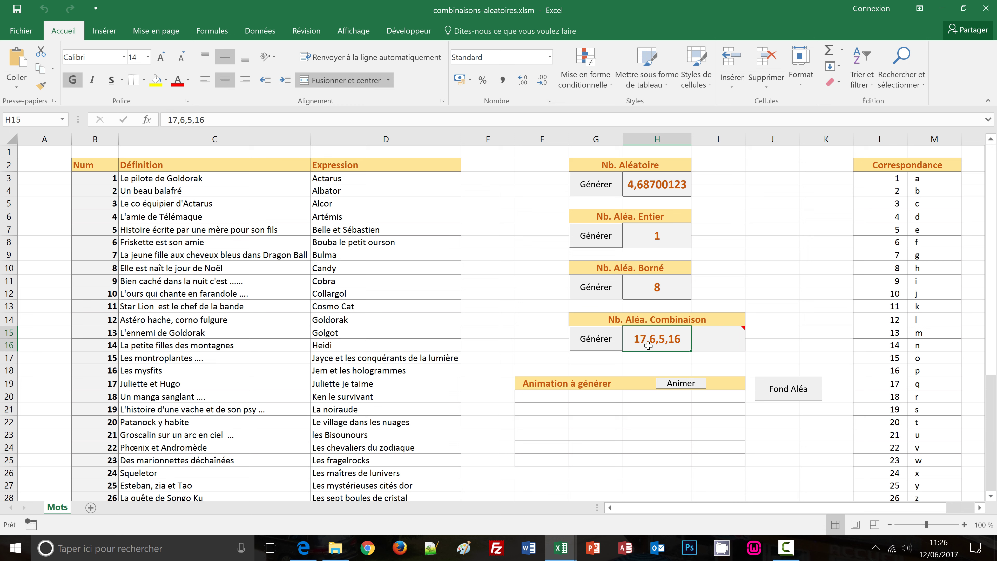
{"action": "left_click", "coordinate": [585, 346]}
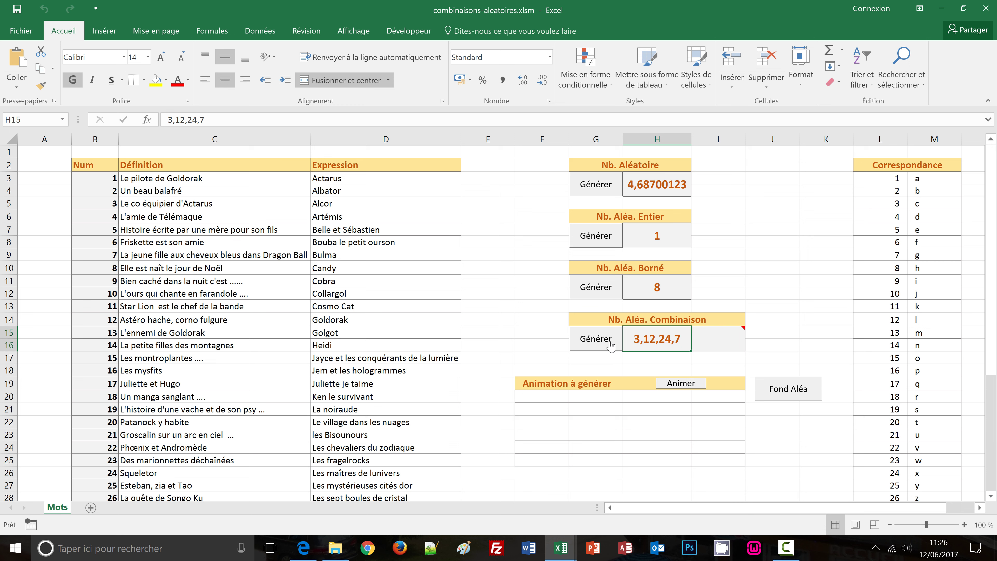
{"action": "left_click", "coordinate": [597, 344]}
{"action": "left_click", "coordinate": [599, 345]}
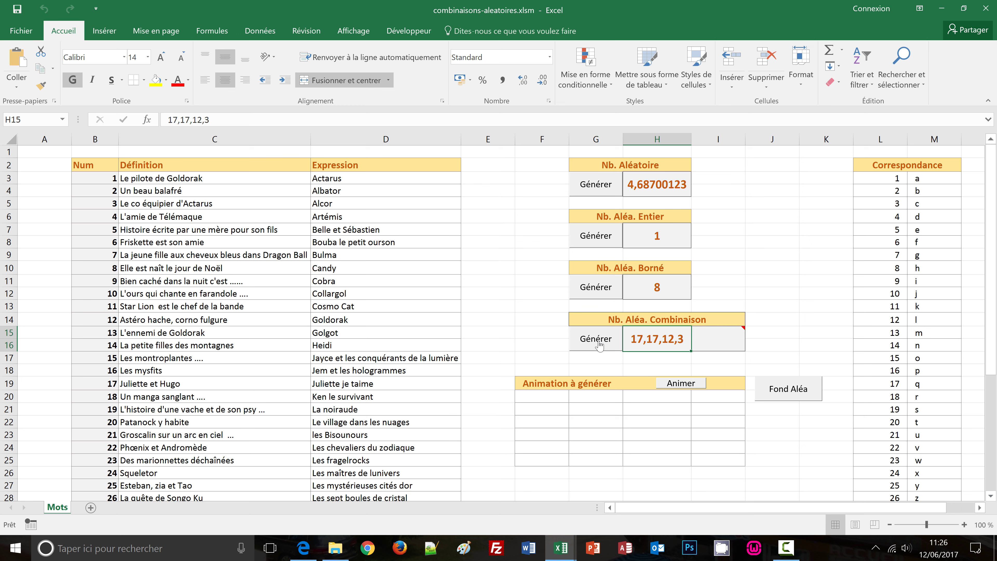
{"action": "left_click", "coordinate": [599, 345]}
{"action": "left_click", "coordinate": [600, 346]}
{"action": "left_click", "coordinate": [602, 344]}
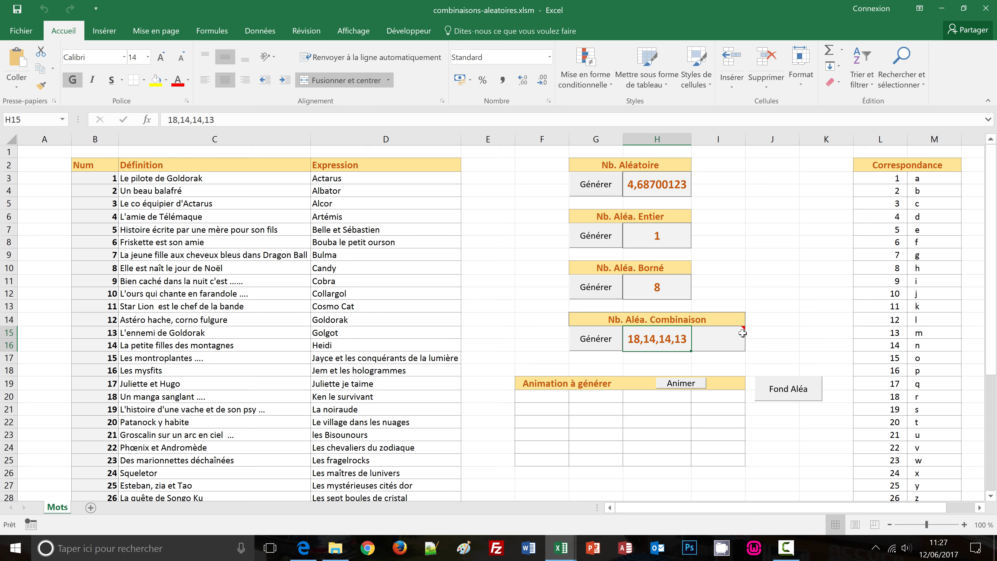
{"action": "mouse_move", "coordinate": [717, 338]}
{"action": "left_click", "coordinate": [713, 348]}
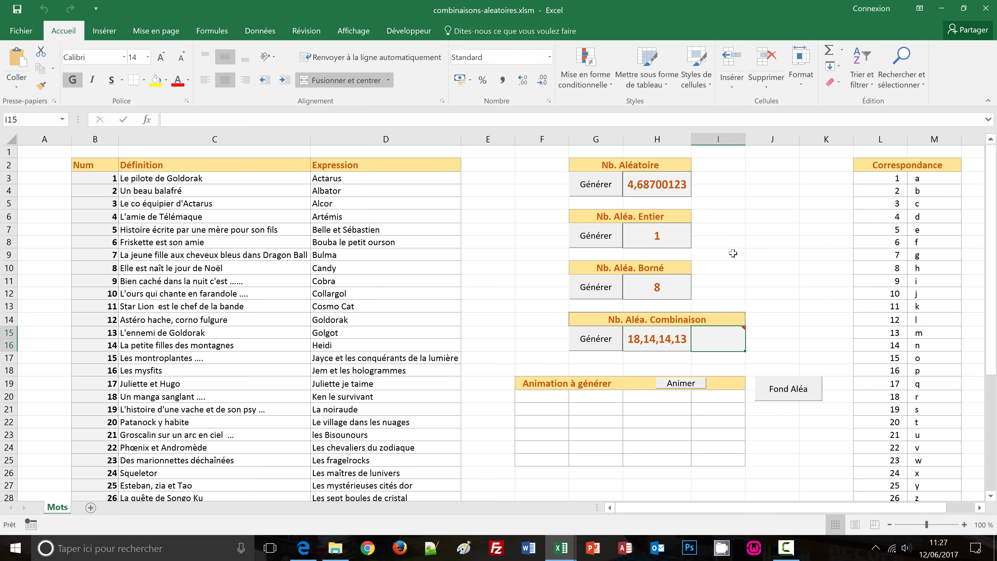
Back in the VBA editor, insert an empty line inside the loop after the H15 append line
{"action": "key", "text": "alt+F11"}
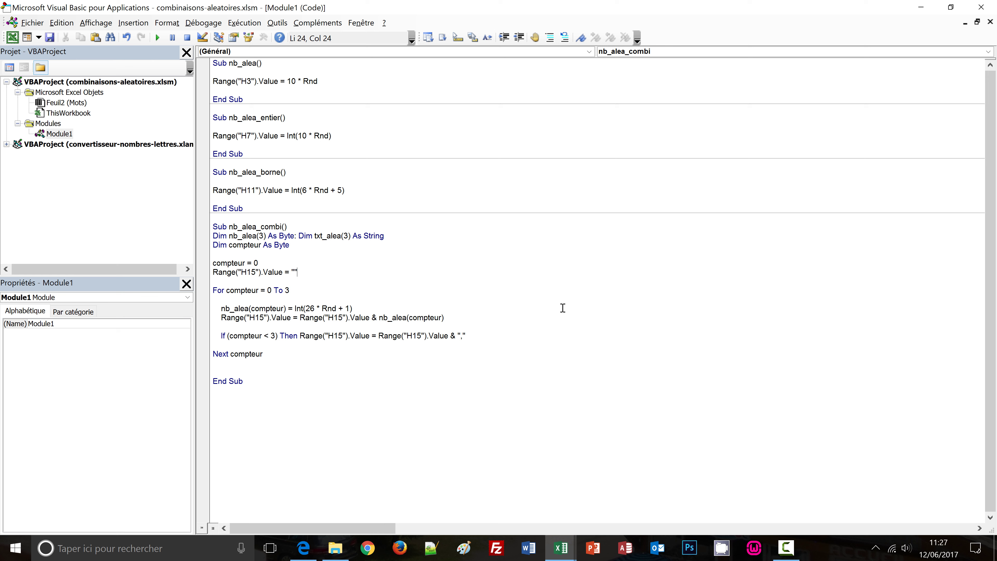
{"action": "left_click", "coordinate": [470, 318]}
{"action": "key", "text": "Return"}
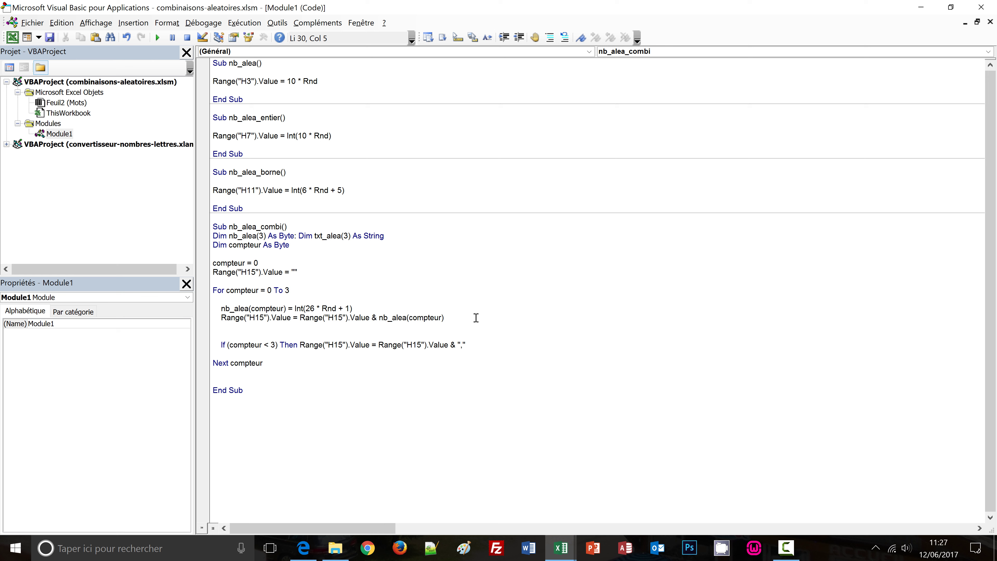
Begin the loop line txt_alea(compteur) = Application.WorksheetFunction.VLookup( with IntelliSense completions
{"action": "type", "text": "txt"}
{"action": "type", "text": "_alea"}
{"action": "type", "text": "("}
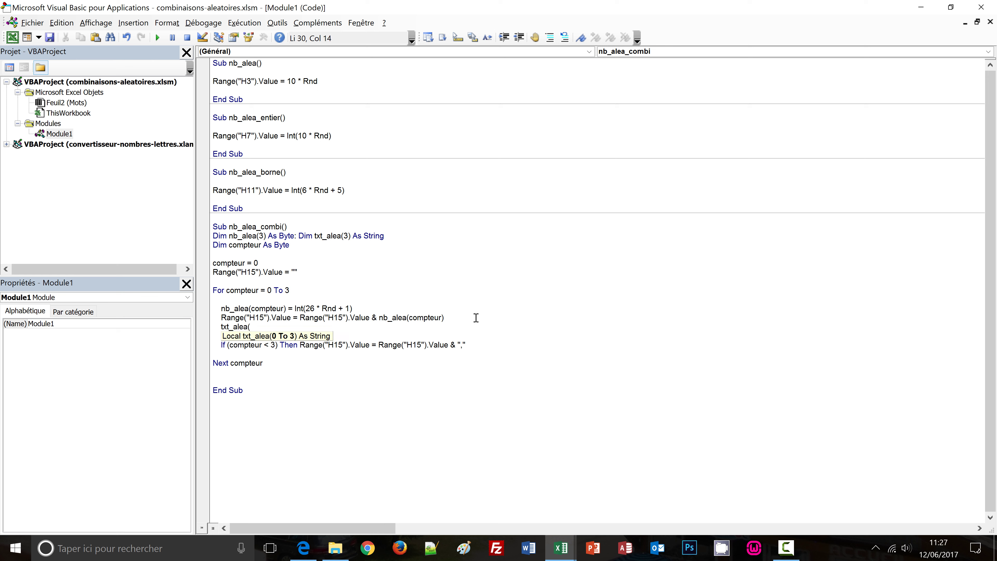
{"action": "type", "text": "compte"}
{"action": "type", "text": "ur)"}
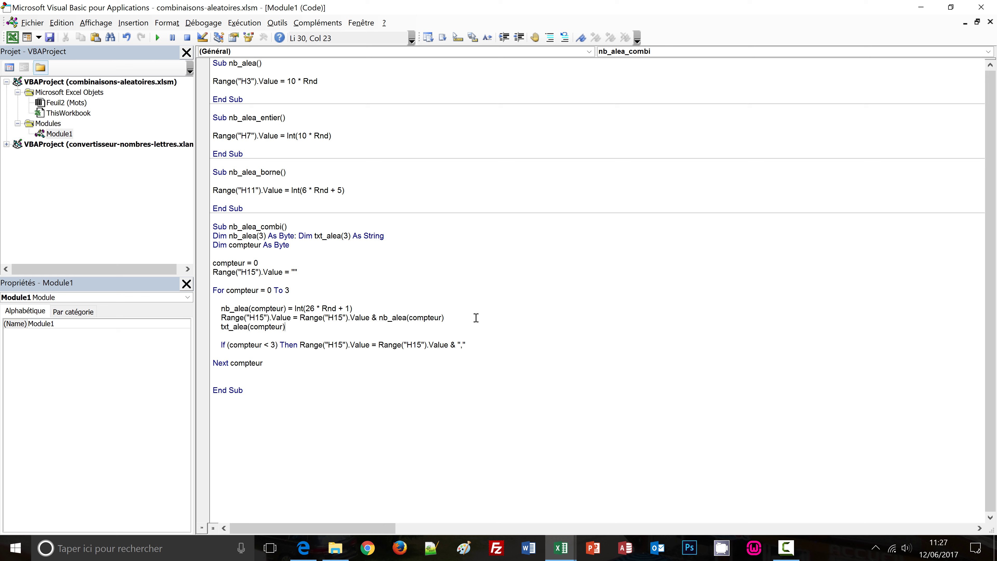
{"action": "type", "text": " ="}
{"action": "type", "text": " appl"}
{"action": "type", "text": "ication"}
{"action": "type", "text": ".wor"}
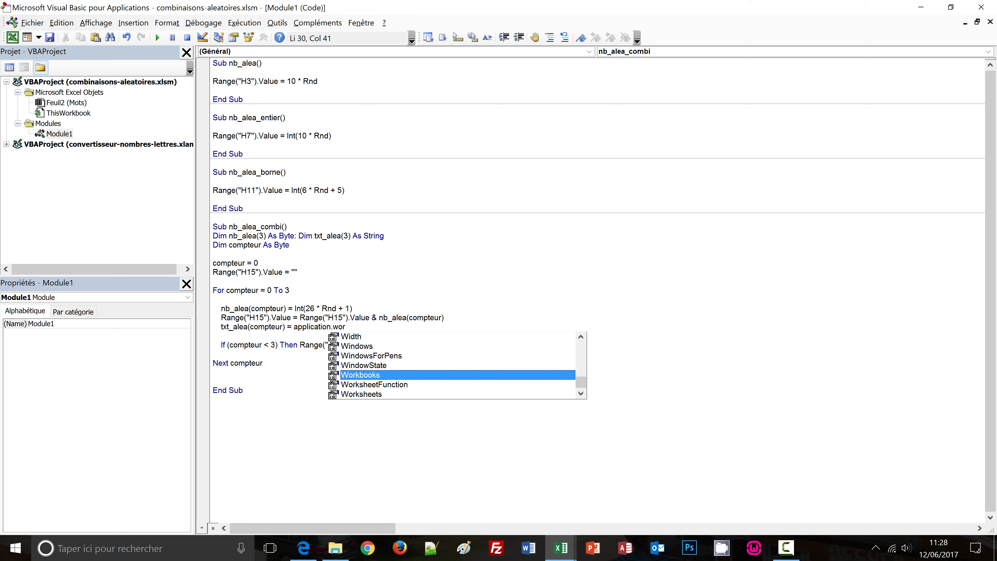
{"action": "key", "text": "Down"}
{"action": "key", "text": "Tab"}
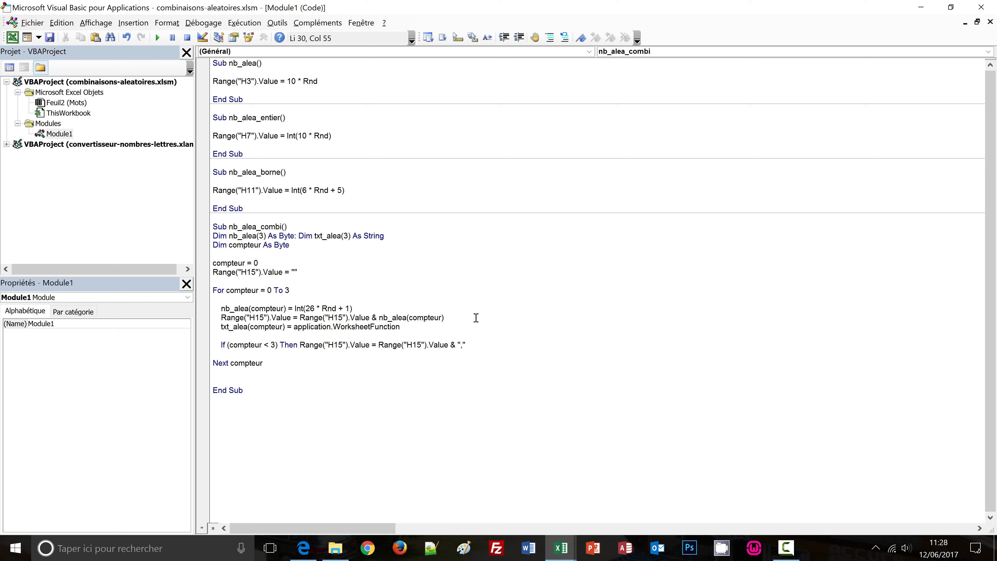
{"action": "type", "text": "."}
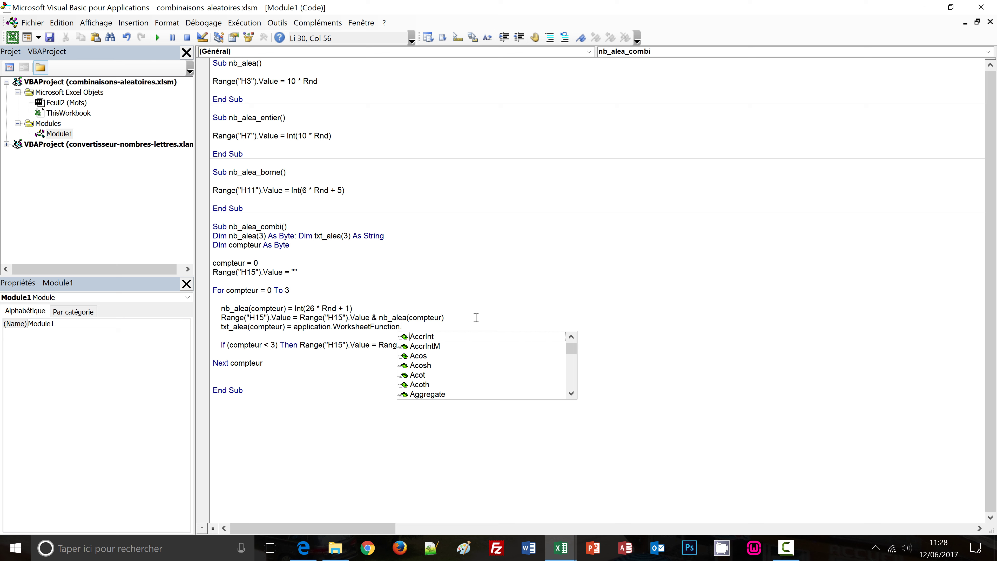
{"action": "type", "text": "v"}
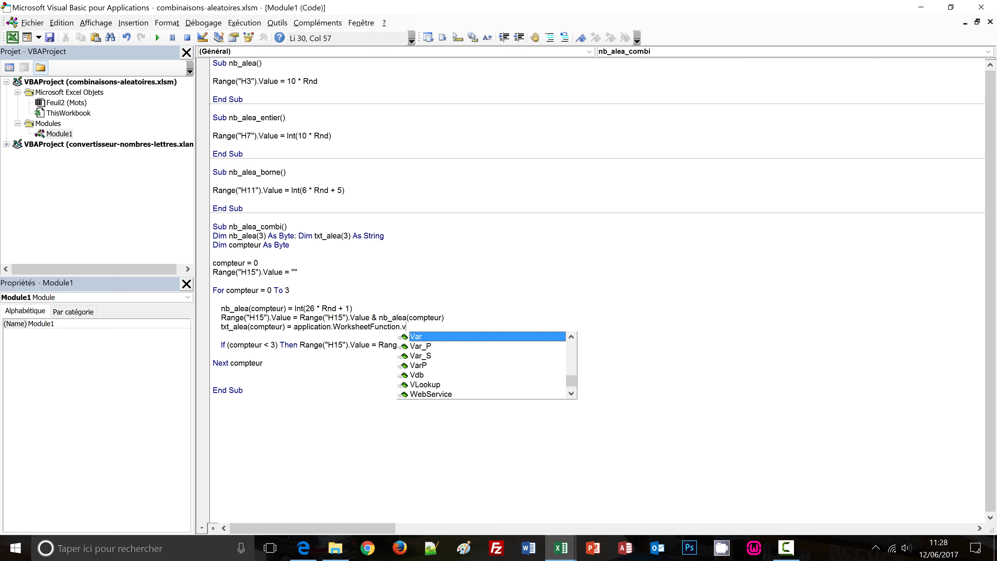
{"action": "type", "text": "o"}
{"action": "key", "text": "BackSpace"}
{"action": "type", "text": "loo"}
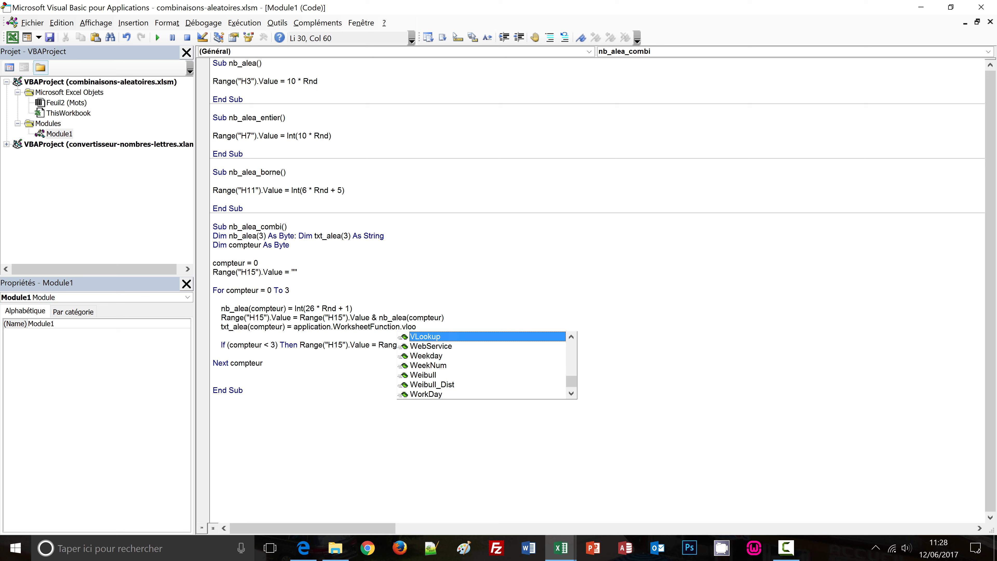
{"action": "key", "text": "Tab"}
{"action": "type", "text": "("}
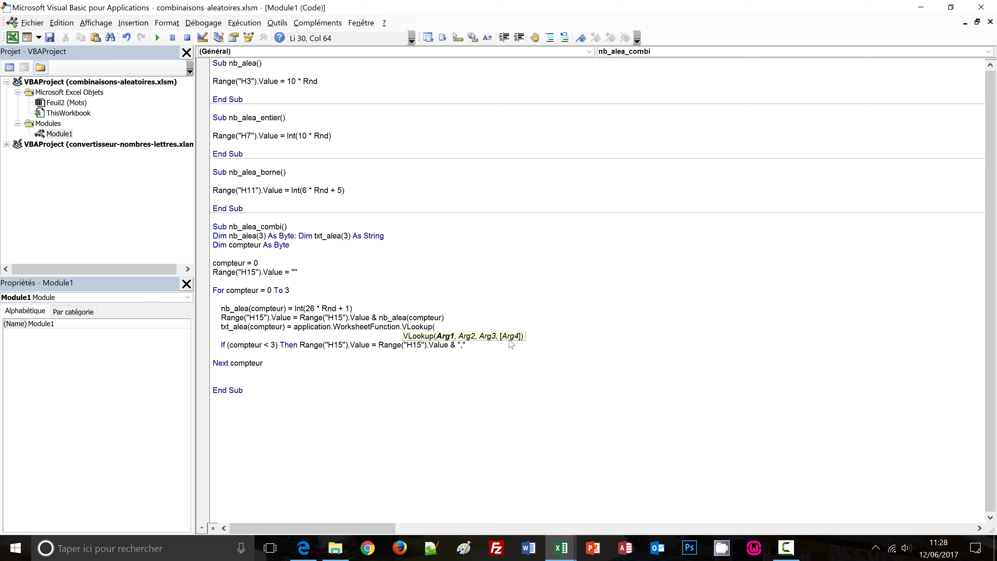
Finish the line as VLookup(nb_alea(compteur), Range("L3:M28"), 2, False) and add a blank line before the If
{"action": "type", "text": "nb_al"}
{"action": "type", "text": "ea"}
{"action": "type", "text": "("}
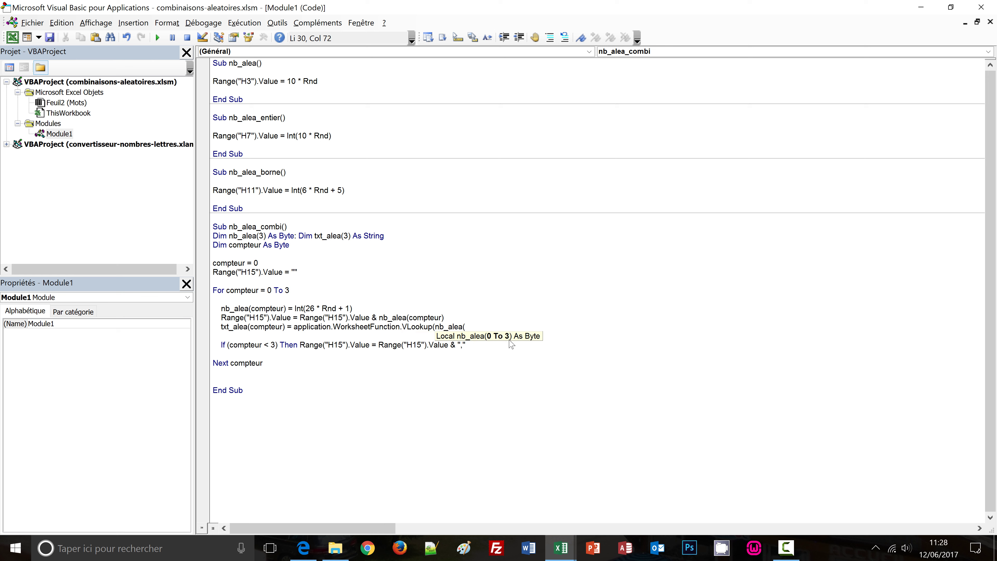
{"action": "type", "text": "co"}
{"action": "type", "text": "mpteur"}
{"action": "type", "text": ")"}
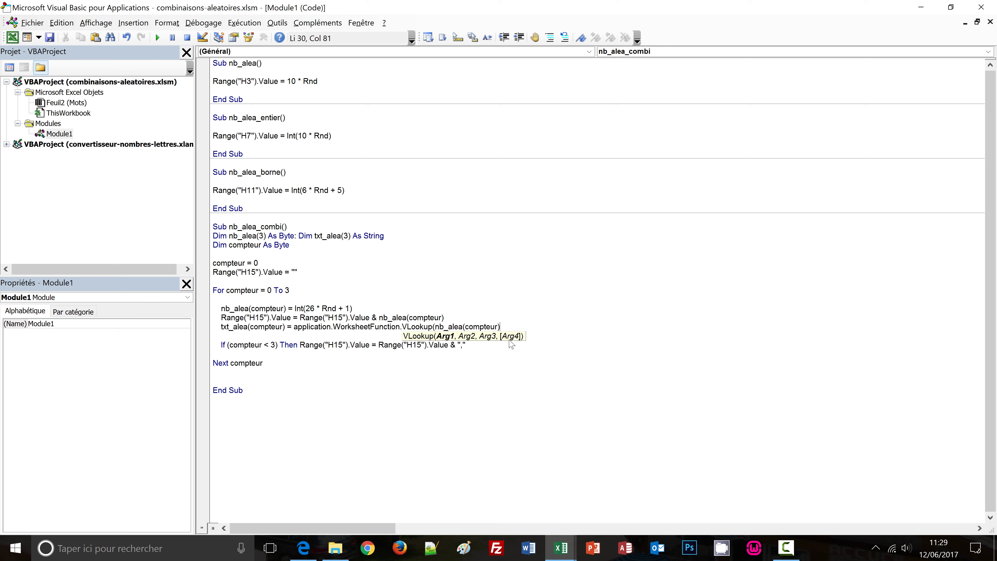
{"action": "type", "text": ","}
{"action": "type", "text": "range"}
{"action": "type", "text": "(\""}
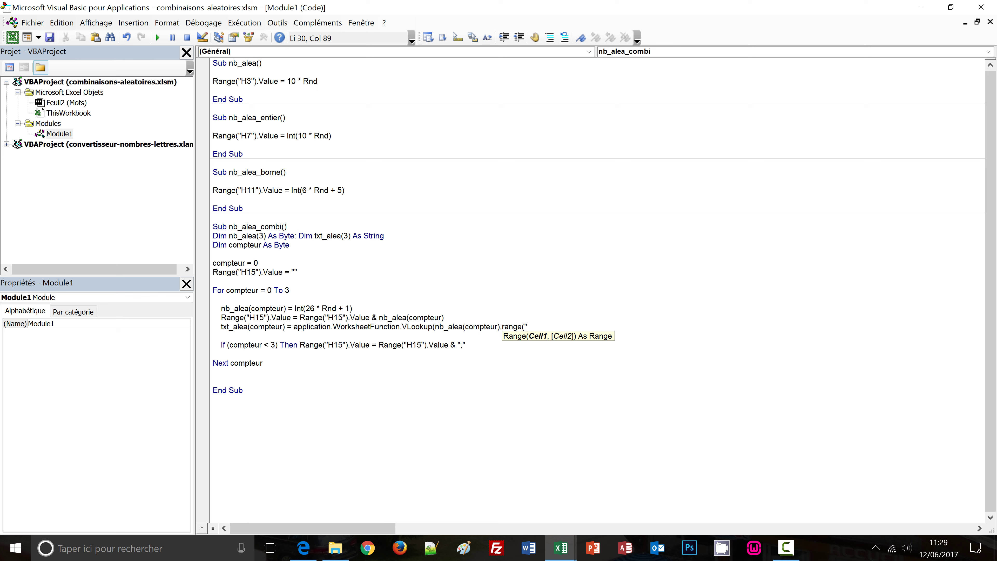
{"action": "type", "text": "L"}
{"action": "type", "text": "3:"}
{"action": "type", "text": "M2"}
{"action": "type", "text": "8\""}
{"action": "type", "text": ")"}
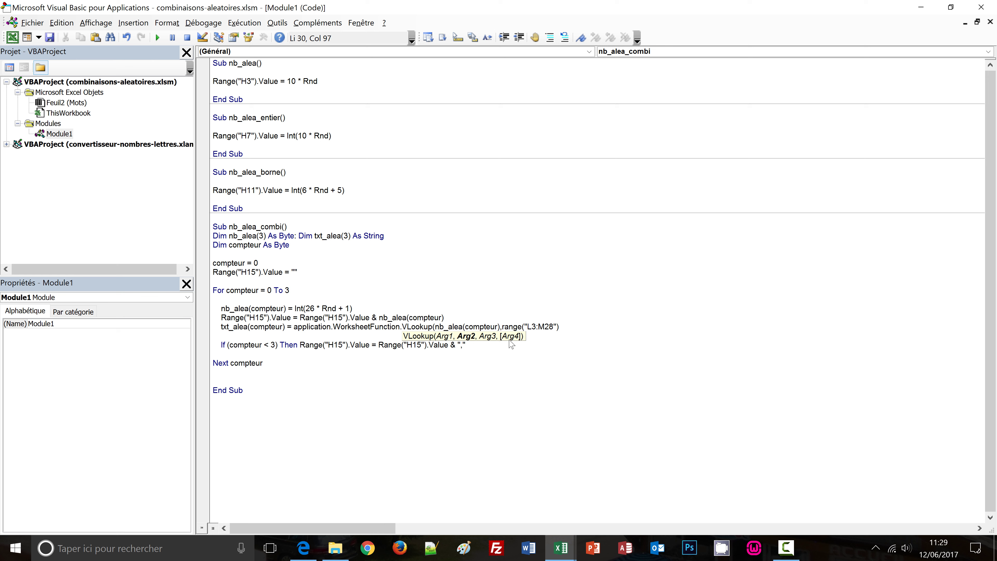
{"action": "type", "text": ","}
{"action": "type", "text": "2"}
{"action": "type", "text": ",fa"}
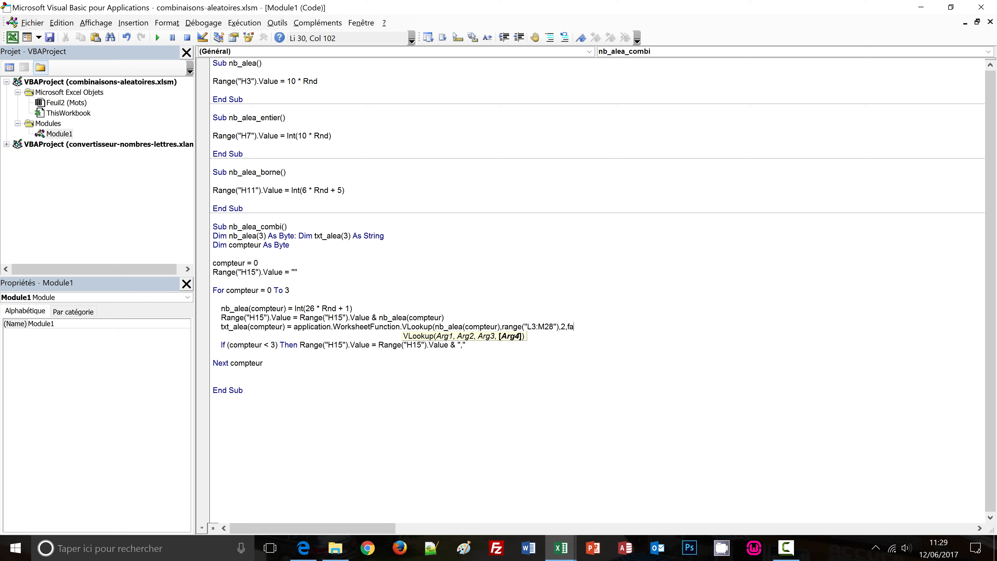
{"action": "type", "text": "lse)"}
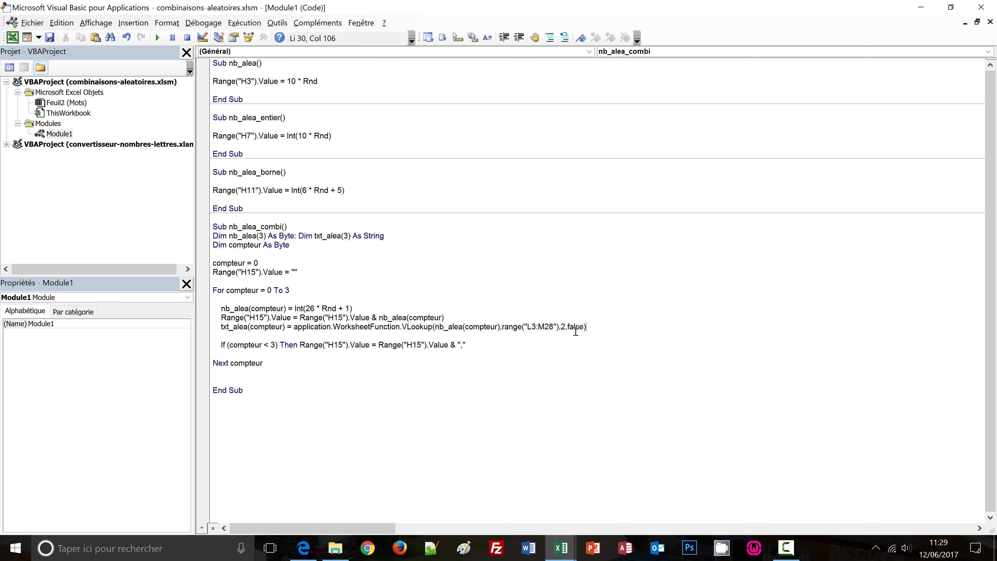
{"action": "key", "text": "Return"}
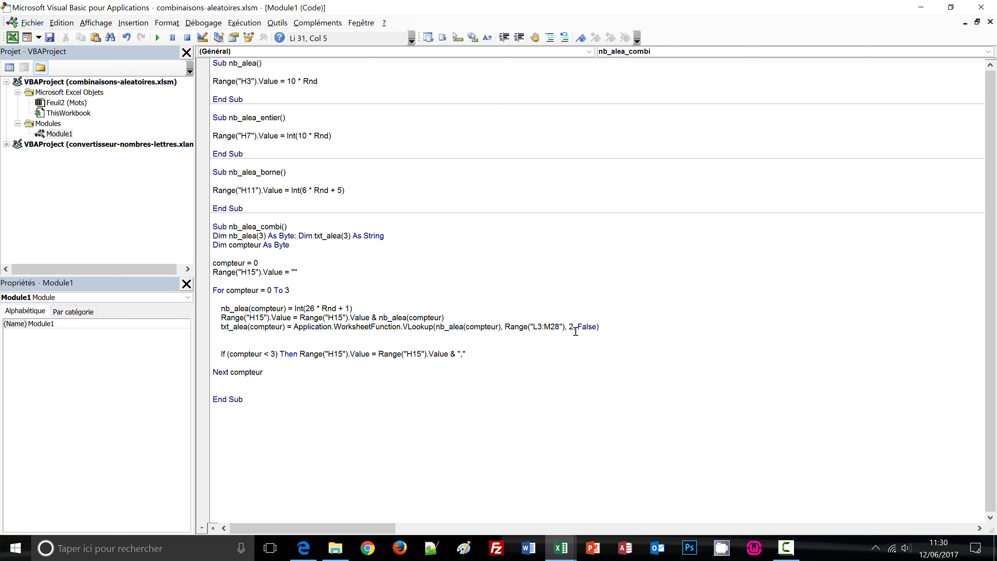
{"action": "key", "text": "alt+F11"}
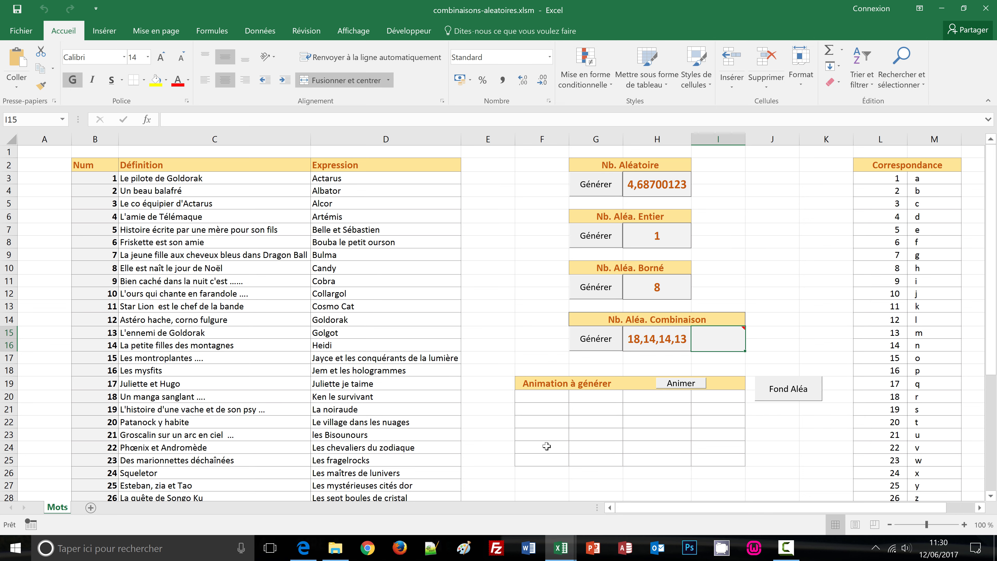
{"action": "key", "text": "alt+F11"}
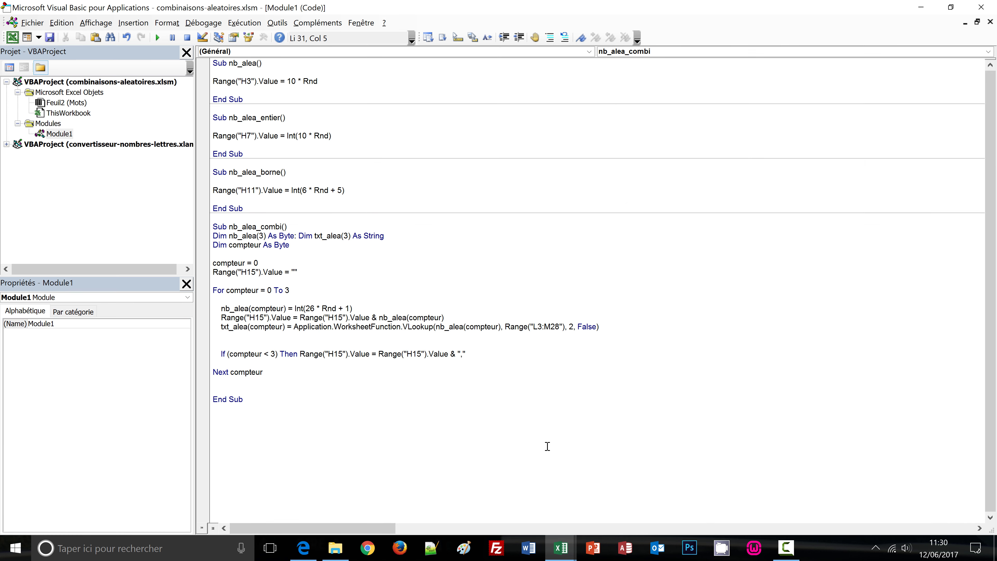
{"action": "key", "text": "Return"}
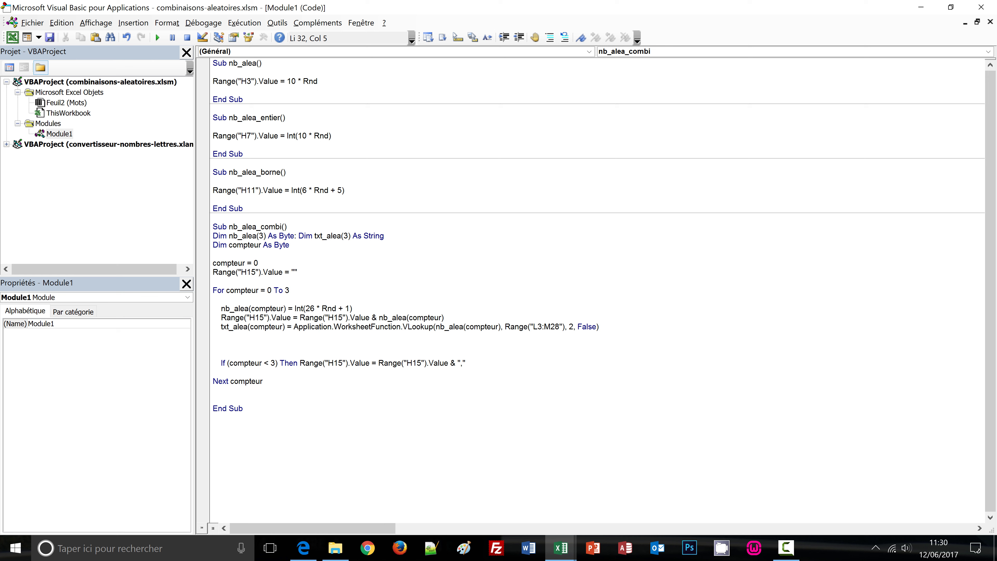
Add the loop line Range("I15").Value = Range("I15").Value & txt_alea(compteur)
{"action": "type", "text": "range"}
{"action": "type", "text": "(\"I"}
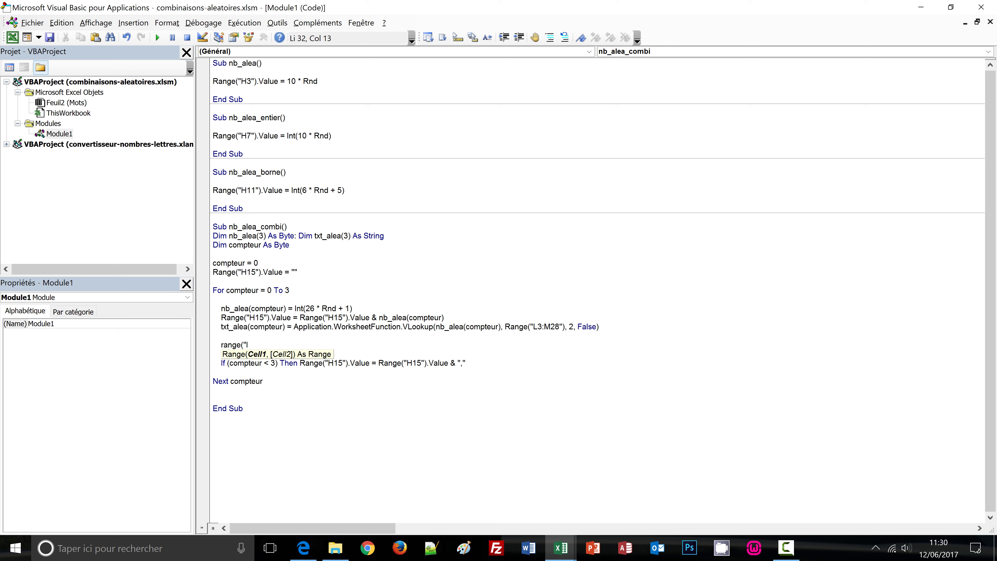
{"action": "type", "text": "15"}
{"action": "type", "text": "\").val"}
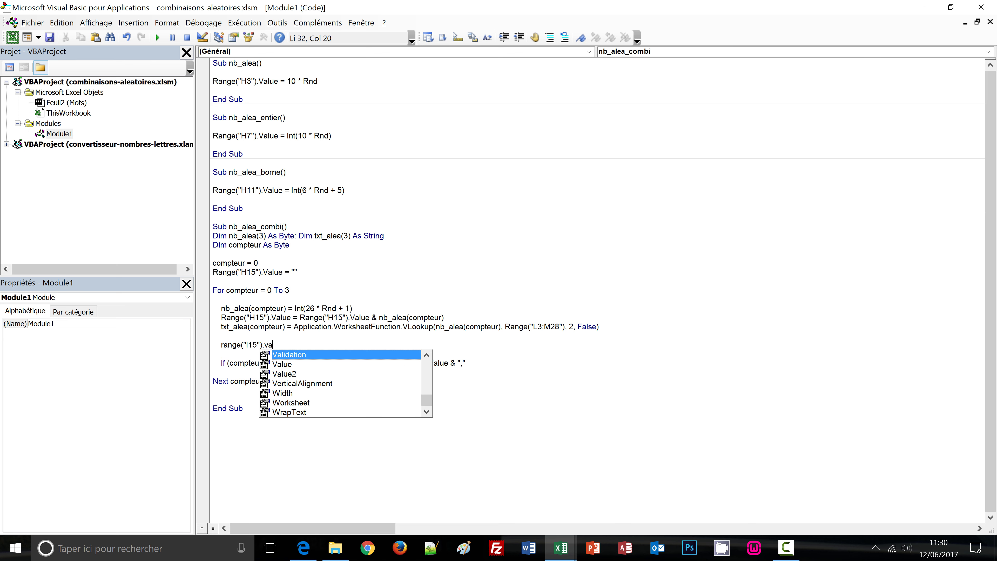
{"action": "type", "text": "u"}
{"action": "key", "text": "Tab"}
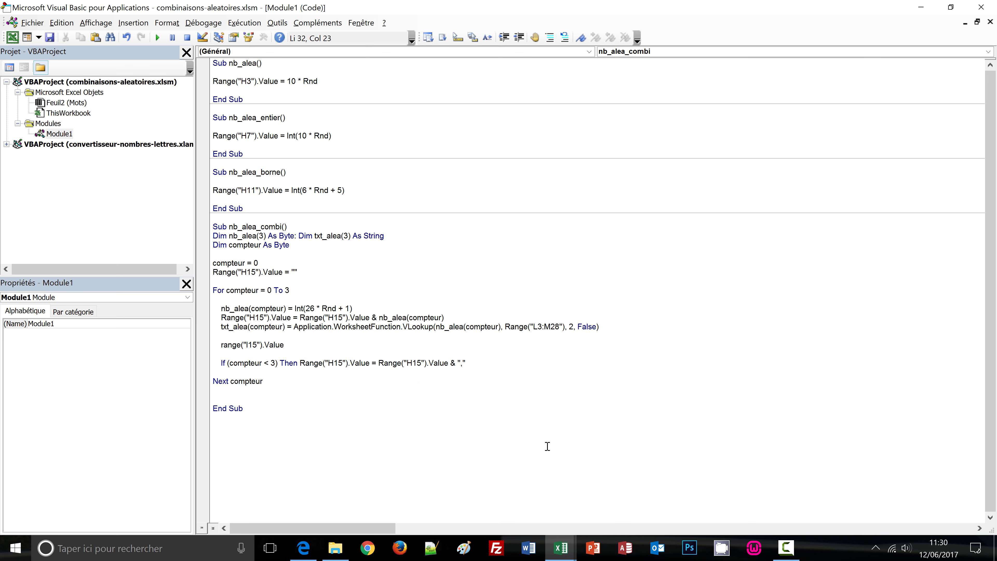
{"action": "key", "text": "shift+Home"}
{"action": "key", "text": "ctrl+c"}
{"action": "key", "text": "End"}
{"action": "type", "text": "="}
{"action": "key", "text": "ctrl+v"}
{"action": "type", "text": "&"}
{"action": "type", "text": "txt"}
{"action": "type", "text": "_al"}
{"action": "type", "text": "e"}
{"action": "type", "text": "a"}
{"action": "type", "text": "(comp"}
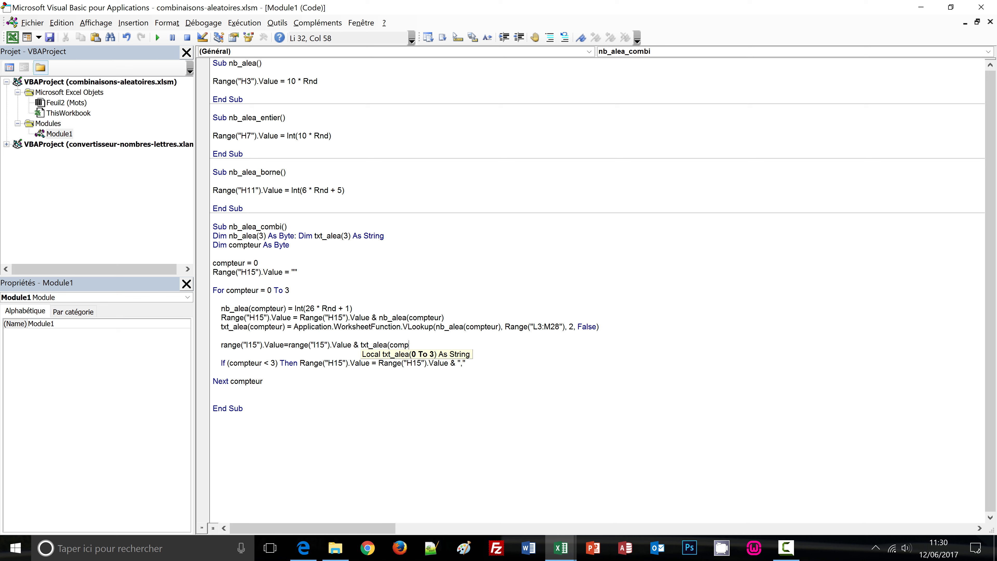
{"action": "type", "text": "teur)"}
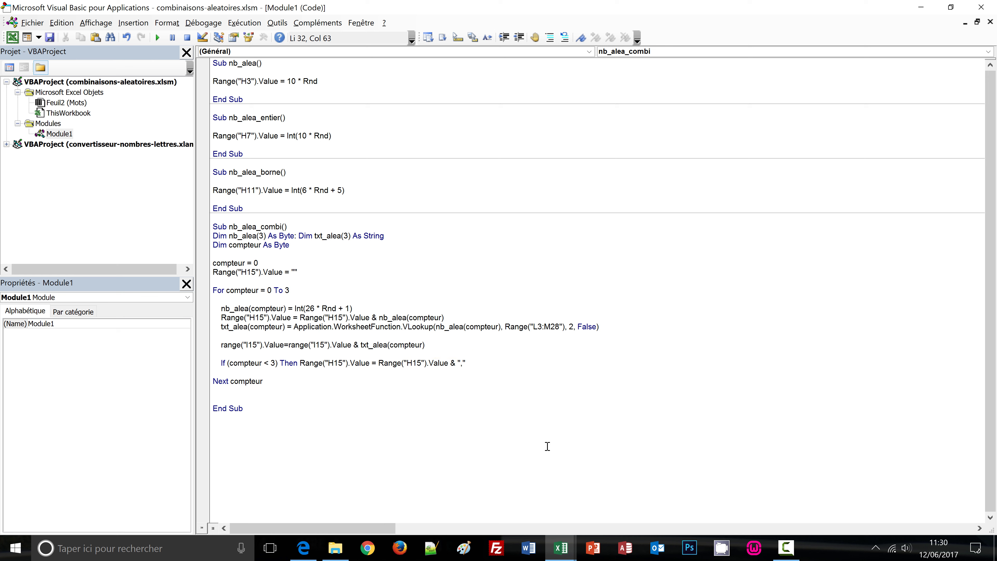
{"action": "left_click", "coordinate": [547, 446]}
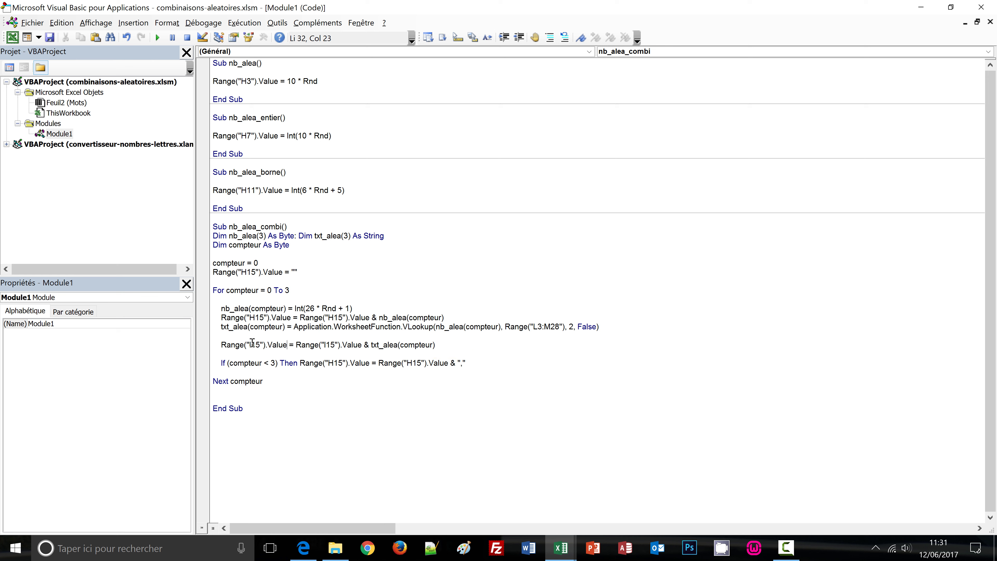
Append : Range("I15").Value = "" to the H15 reset line so I15 is cleared too
{"action": "left_click_drag", "start_coordinate": [288, 345], "coordinate": [221, 345]}
{"action": "key", "text": "ctrl+c"}
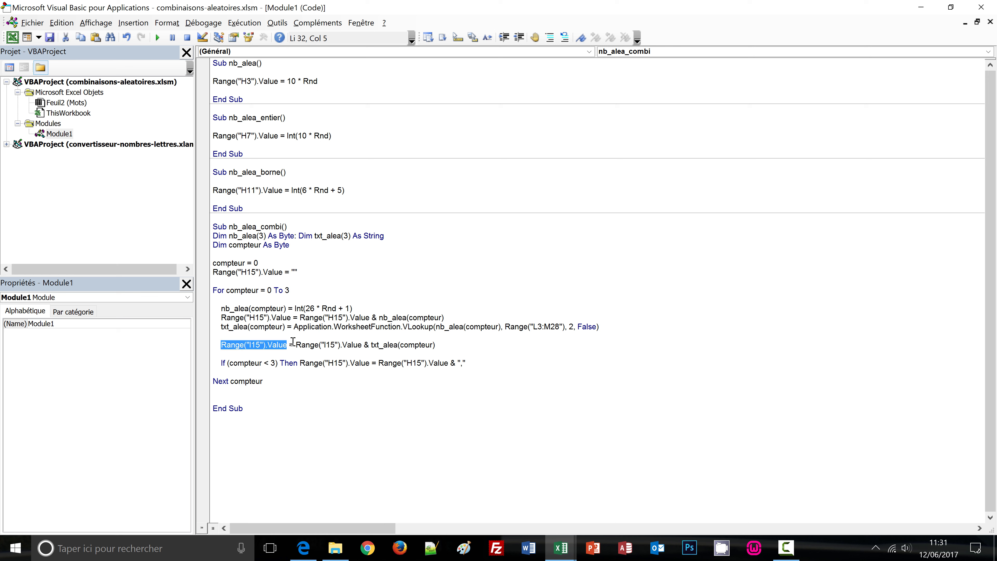
{"action": "left_click", "coordinate": [322, 277]}
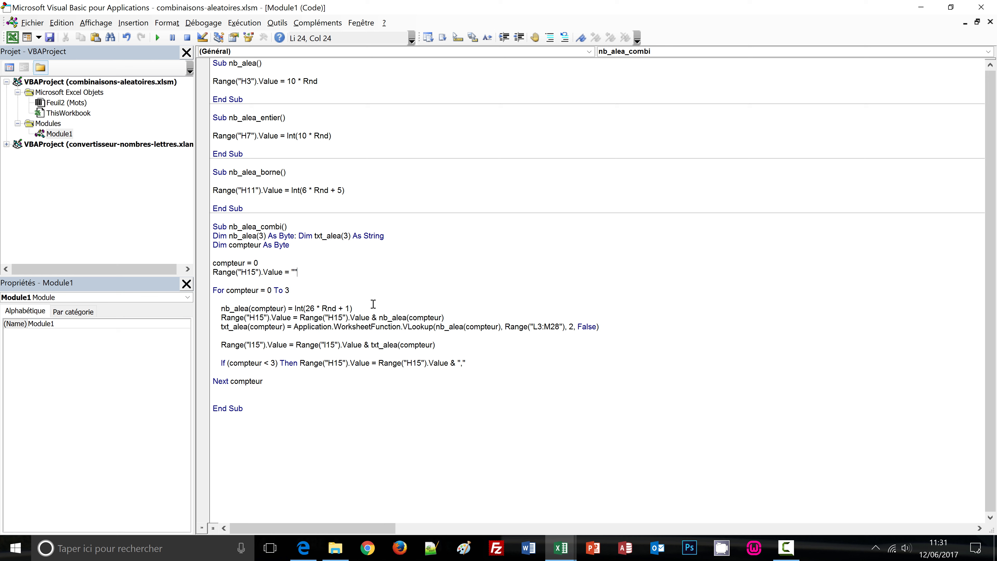
{"action": "type", "text": ":"}
{"action": "key", "text": "ctrl+v"}
{"action": "type", "text": "=\"\""}
{"action": "left_click", "coordinate": [372, 304]}
Test the Générer button repeatedly in Excel, ending with 1,14,18,15 in H15 and anro in I15
{"action": "key", "text": "alt+F11"}
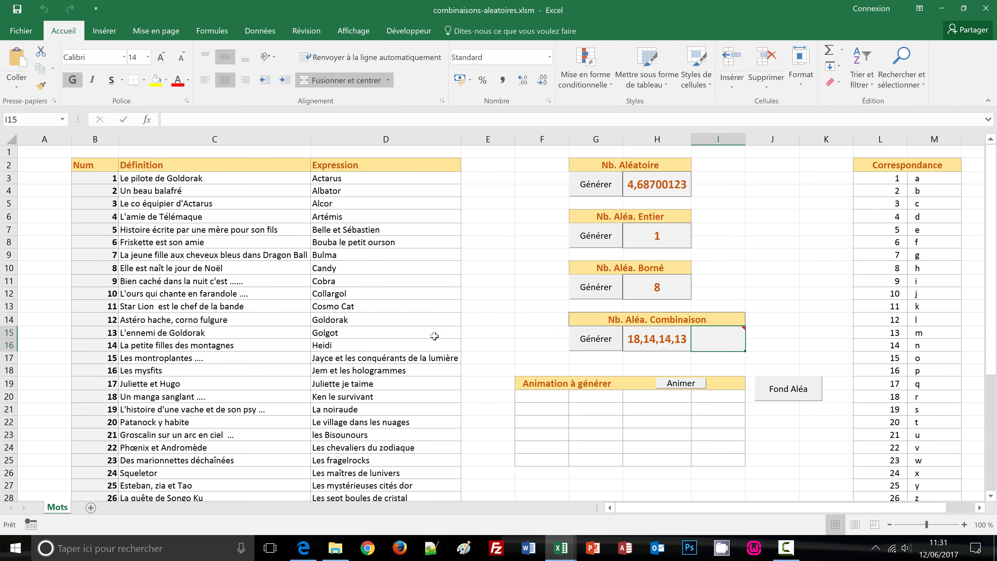
{"action": "left_click", "coordinate": [596, 343]}
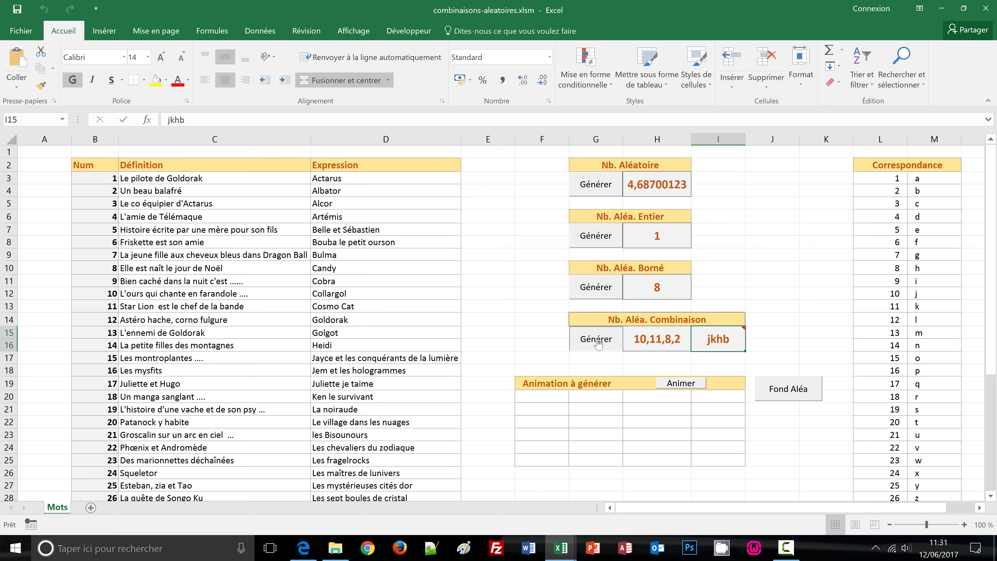
{"action": "left_click", "coordinate": [597, 342]}
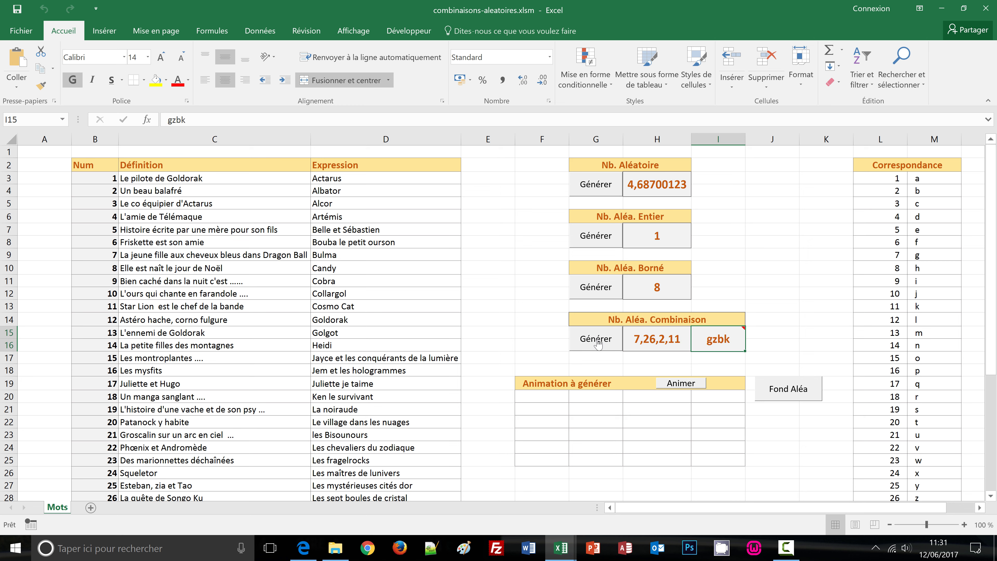
{"action": "left_click", "coordinate": [596, 342]}
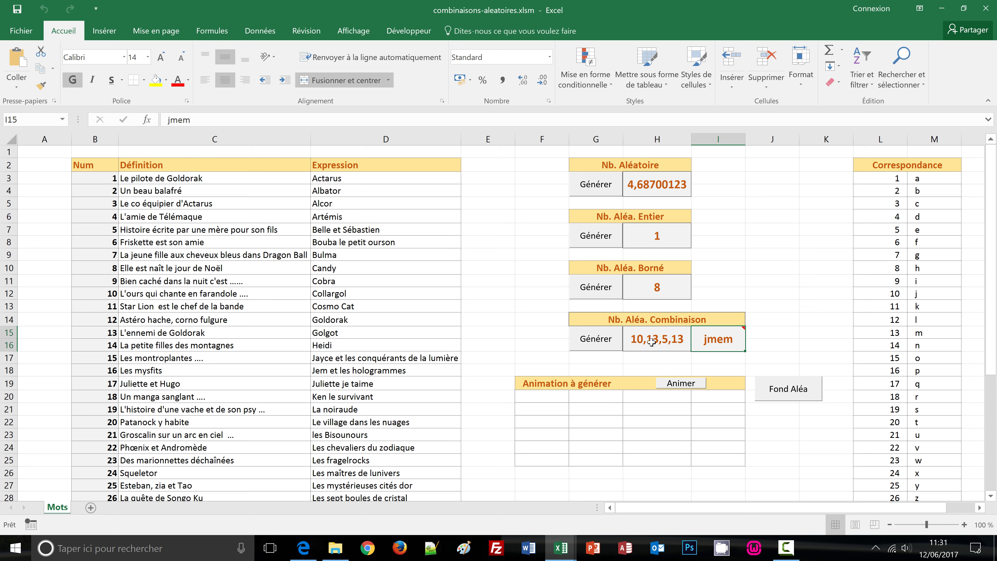
{"action": "left_click", "coordinate": [594, 345]}
{"action": "left_click", "coordinate": [593, 345]}
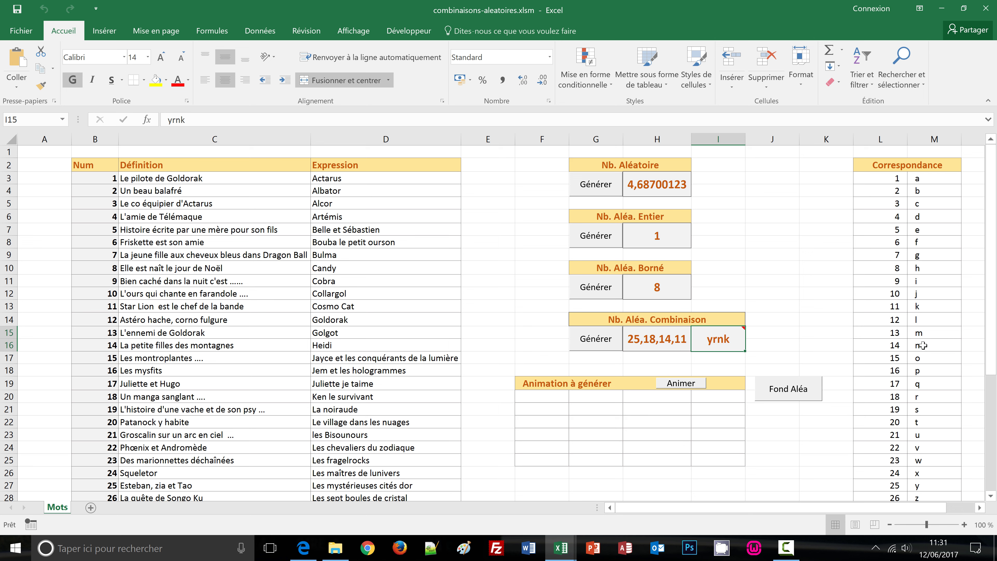
{"action": "left_click", "coordinate": [590, 344]}
{"action": "left_click", "coordinate": [590, 344]}
{"action": "left_click", "coordinate": [590, 344]}
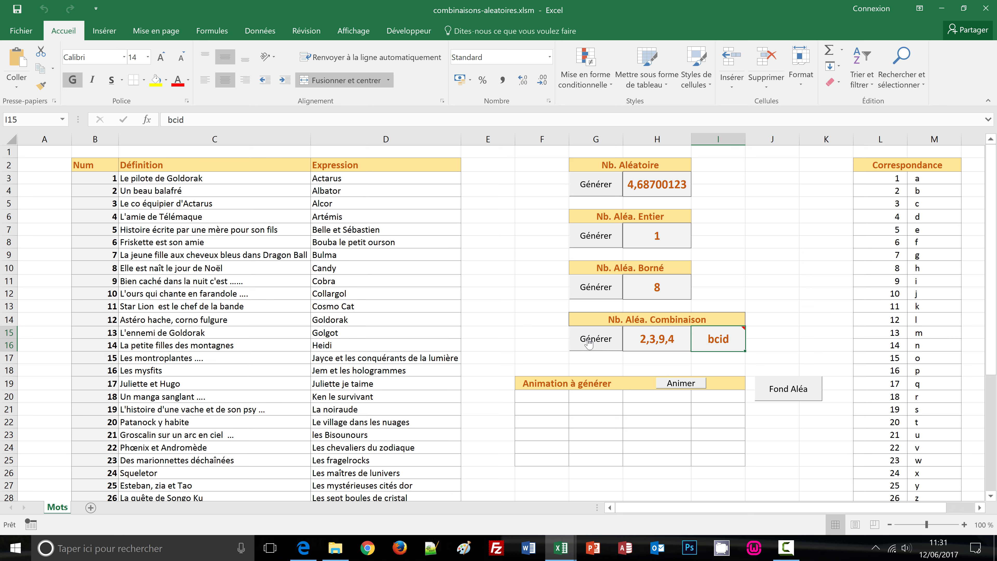
{"action": "left_click", "coordinate": [589, 343]}
{"action": "left_click", "coordinate": [770, 274]}
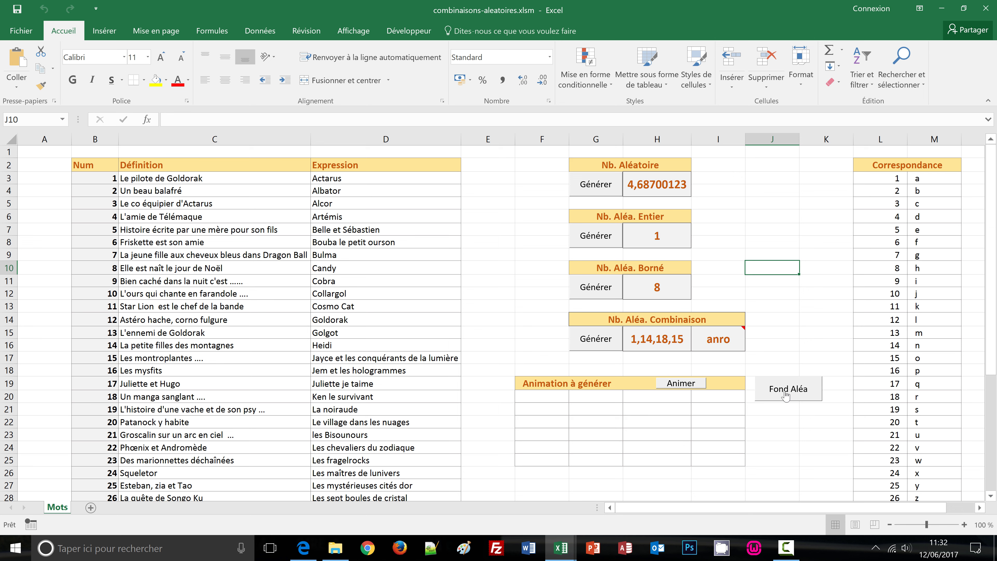
Assign a new empty macro named remplissage_alea to the Fond Aléa button
{"action": "right_click", "coordinate": [785, 396]}
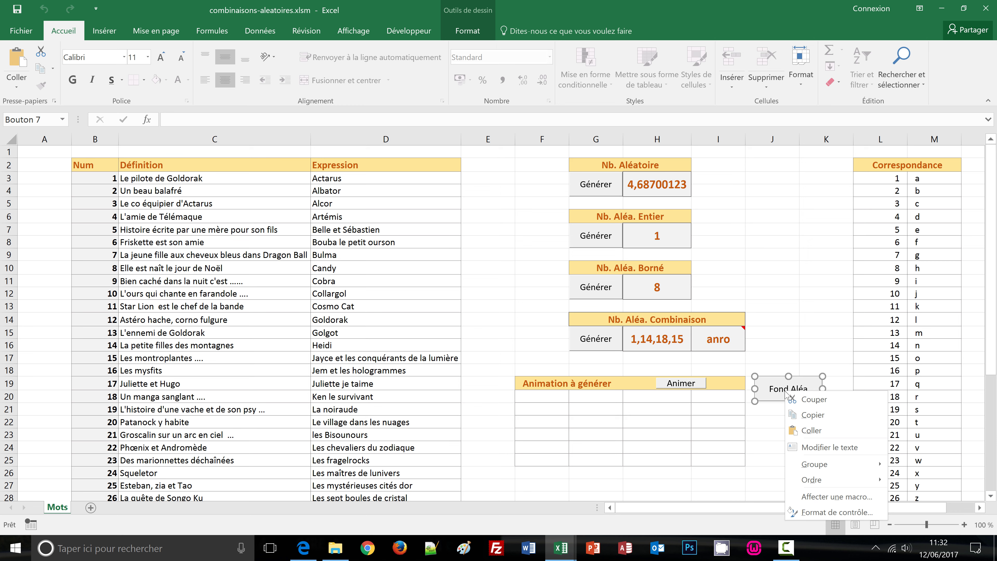
{"action": "left_click", "coordinate": [805, 497]}
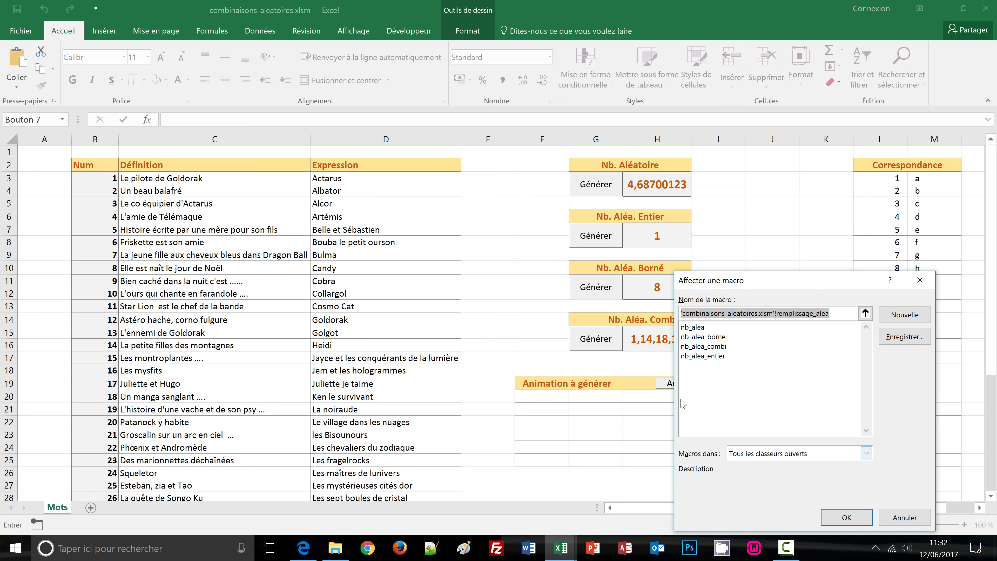
{"action": "mouse_move", "coordinate": [748, 276]}
{"action": "left_mouse_down"}
{"action": "mouse_move", "coordinate": [446, 225]}
{"action": "mouse_move", "coordinate": [447, 205]}
{"action": "left_mouse_up"}
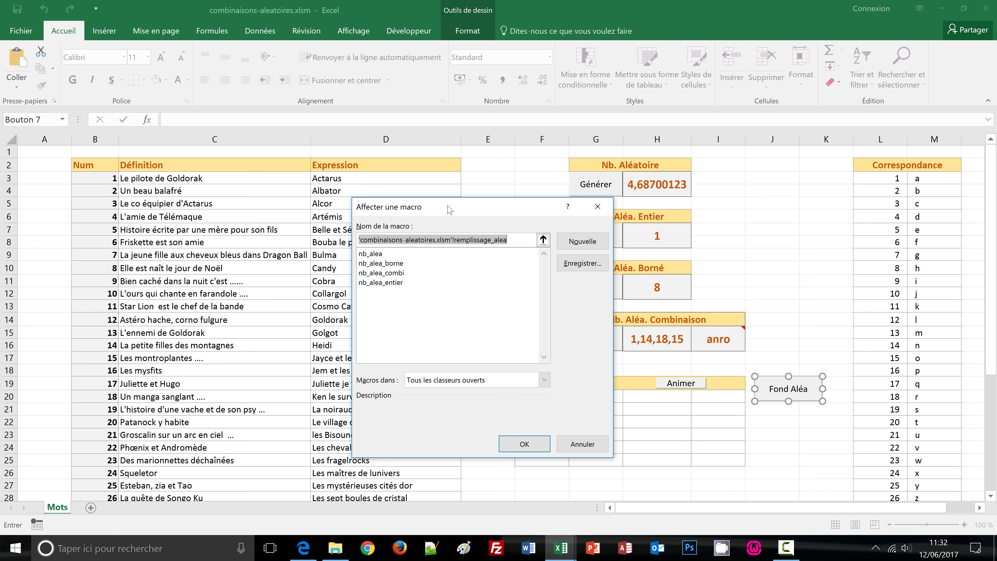
{"action": "type", "text": "re"}
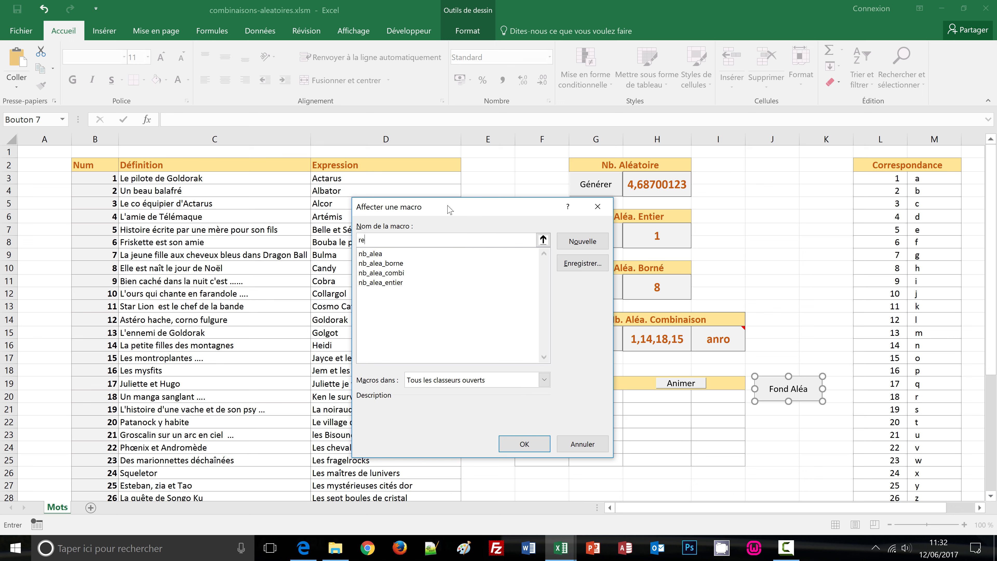
{"action": "type", "text": "mplissage"}
{"action": "type", "text": "_alea"}
{"action": "left_click", "coordinate": [582, 241]}
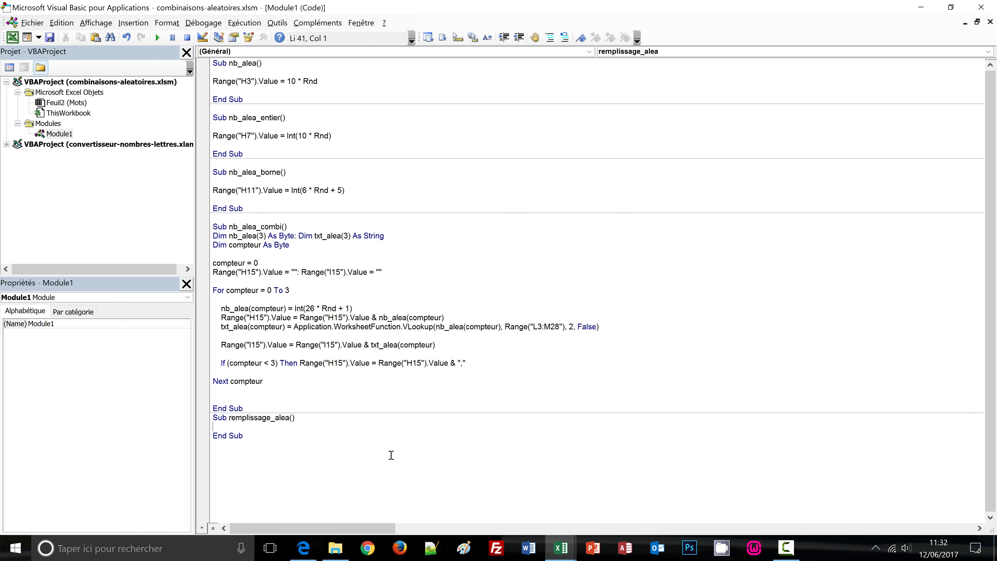
Start the line selection.interior.color=rgb( inside remplissage_alea
{"action": "key", "text": "Return"}
{"action": "key", "text": "Return"}
{"action": "type", "text": "select"}
{"action": "type", "text": "ion."}
{"action": "type", "text": "interio"}
{"action": "type", "text": "r"}
{"action": "type", "text": "."}
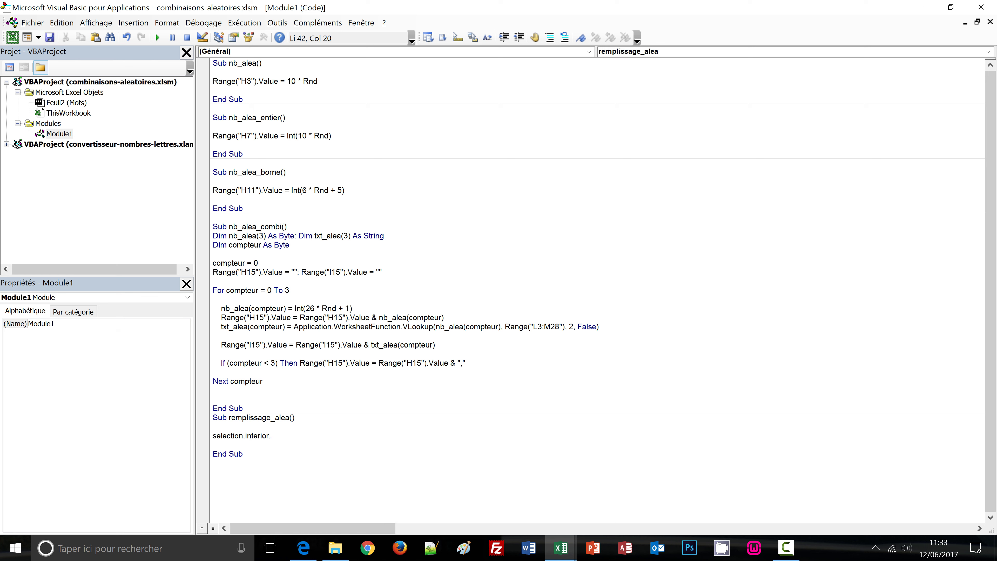
{"action": "type", "text": "co"}
{"action": "type", "text": "lor="}
{"action": "type", "text": "rgb"}
{"action": "type", "text": "("}
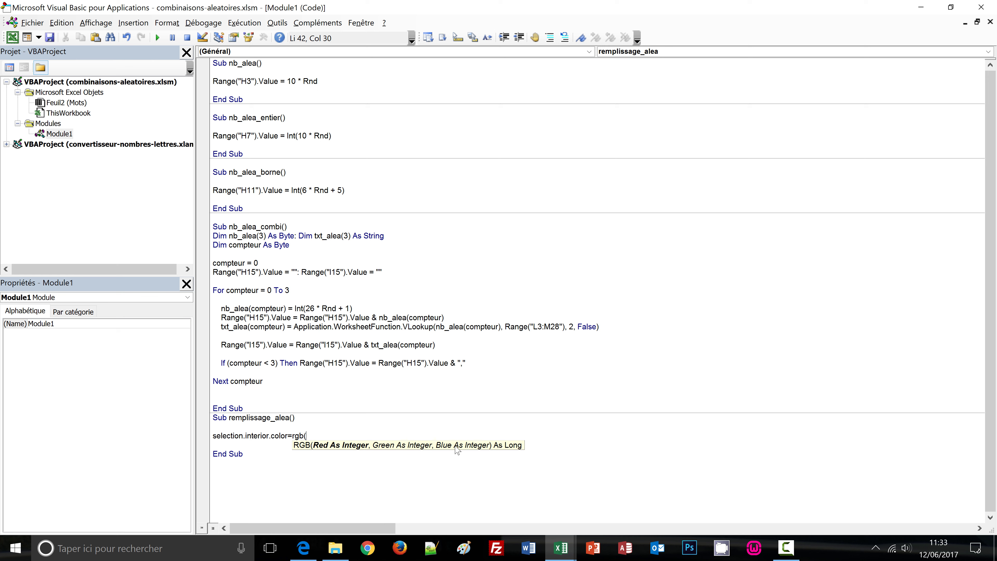
Complete the colour line as rgb(int(255*rnd), int(255*rnd), int(255*rnd))
{"action": "type", "text": "int"}
{"action": "type", "text": "("}
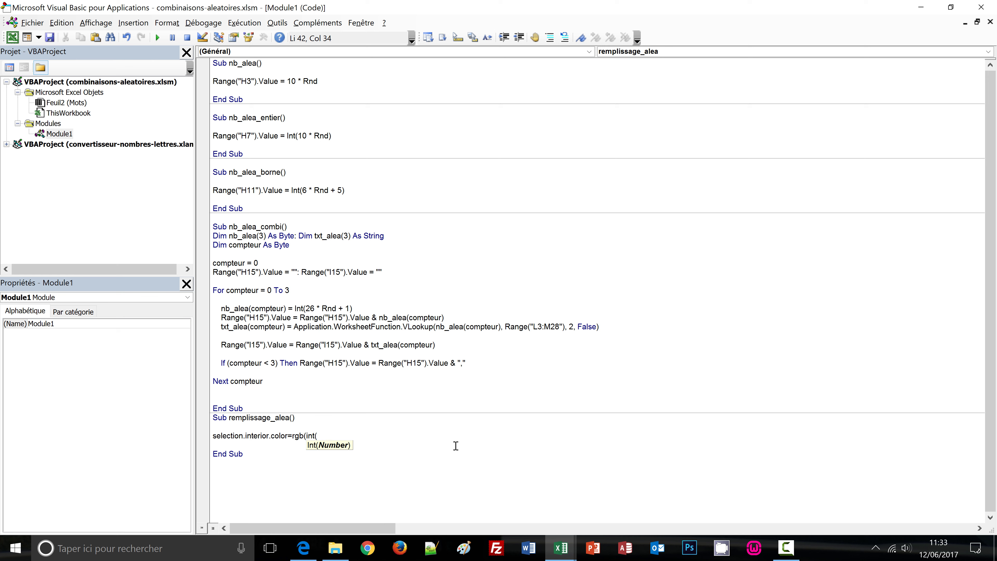
{"action": "type", "text": "255"}
{"action": "type", "text": "*rnd"}
{"action": "type", "text": ")"}
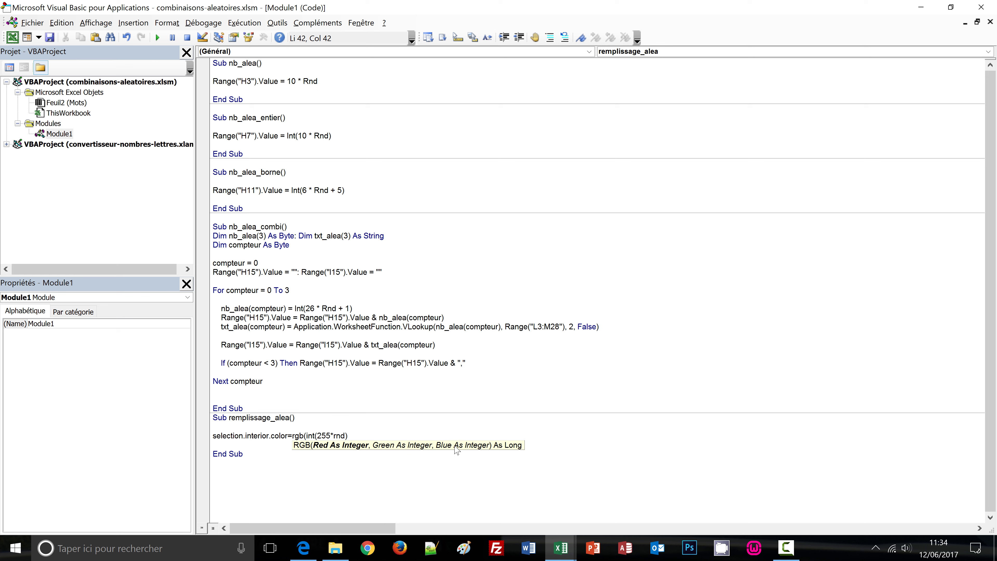
{"action": "left_click", "coordinate": [306, 435], "text": "shift"}
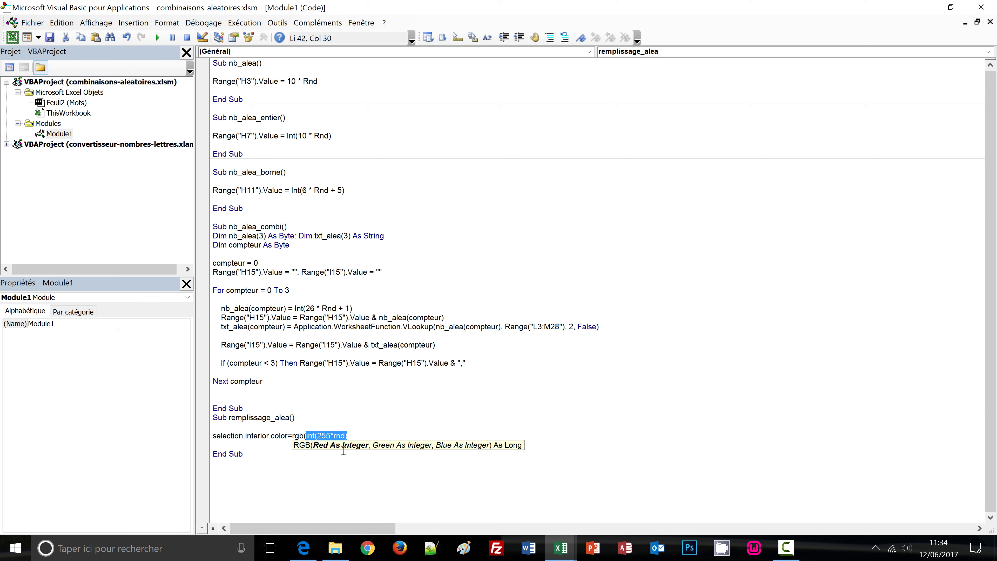
{"action": "left_click", "coordinate": [351, 436]}
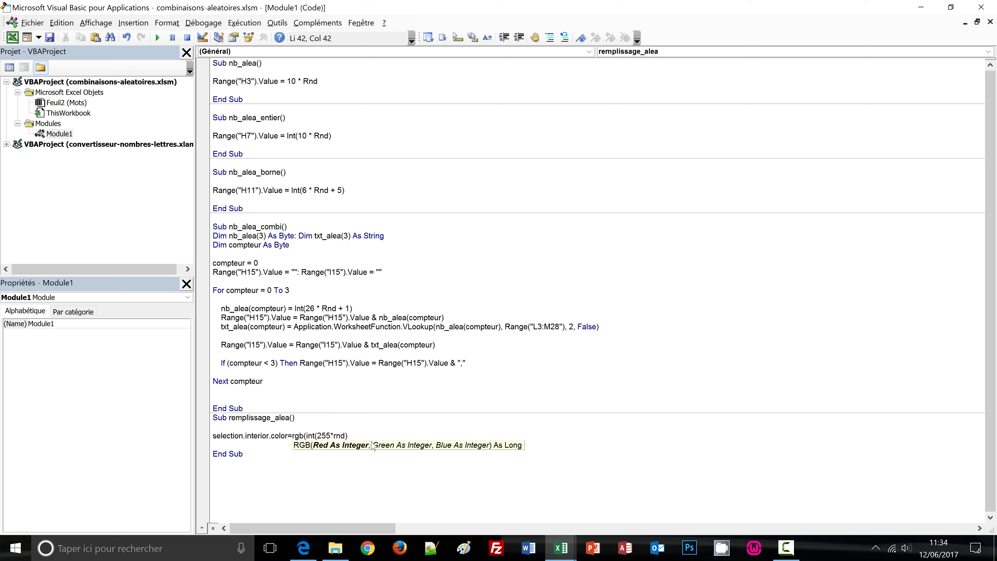
{"action": "type", "text": ","}
{"action": "key", "text": "ctrl+v"}
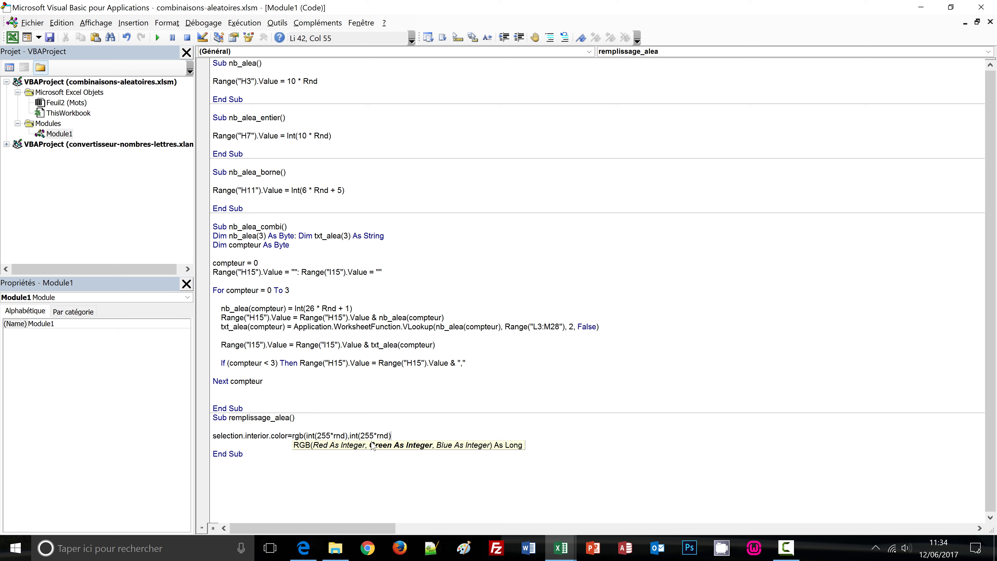
{"action": "type", "text": ","}
{"action": "key", "text": "ctrl+v"}
{"action": "type", "text": ")"}
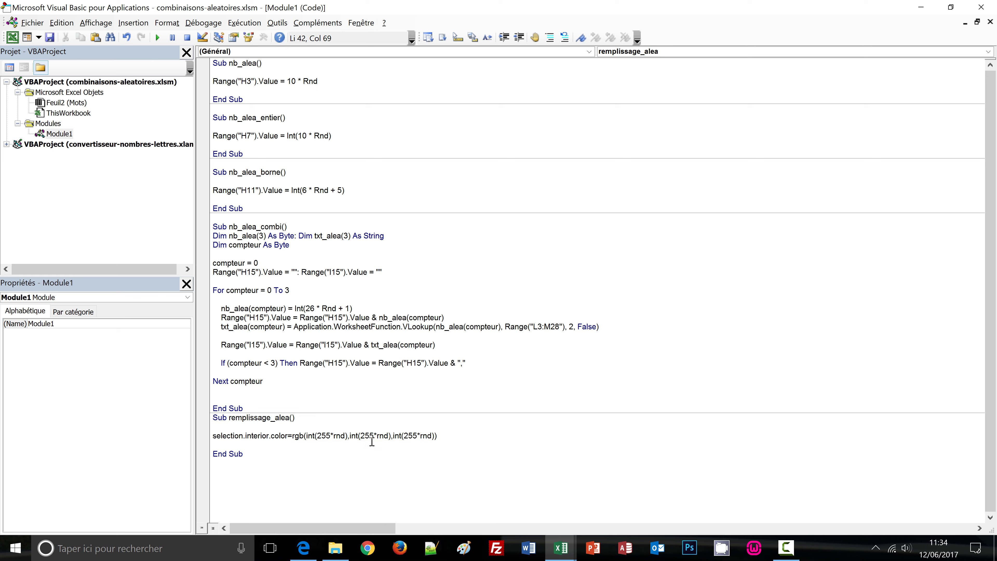
{"action": "left_click", "coordinate": [397, 460]}
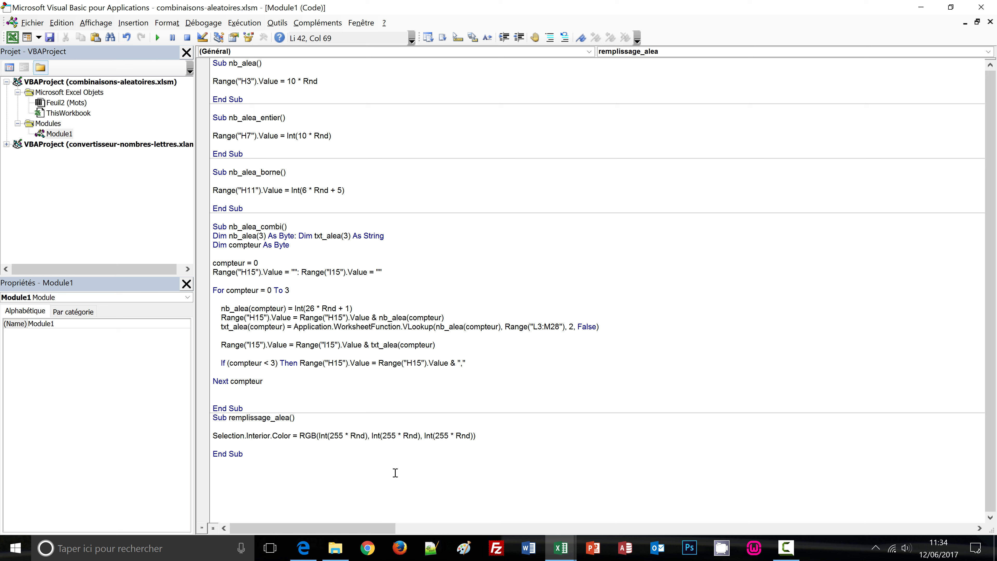
{"action": "left_click", "coordinate": [237, 444]}
Select header row B2:D2 and recolour it repeatedly with Fond Aléa, ending on light blue
{"action": "key", "text": "alt+F11"}
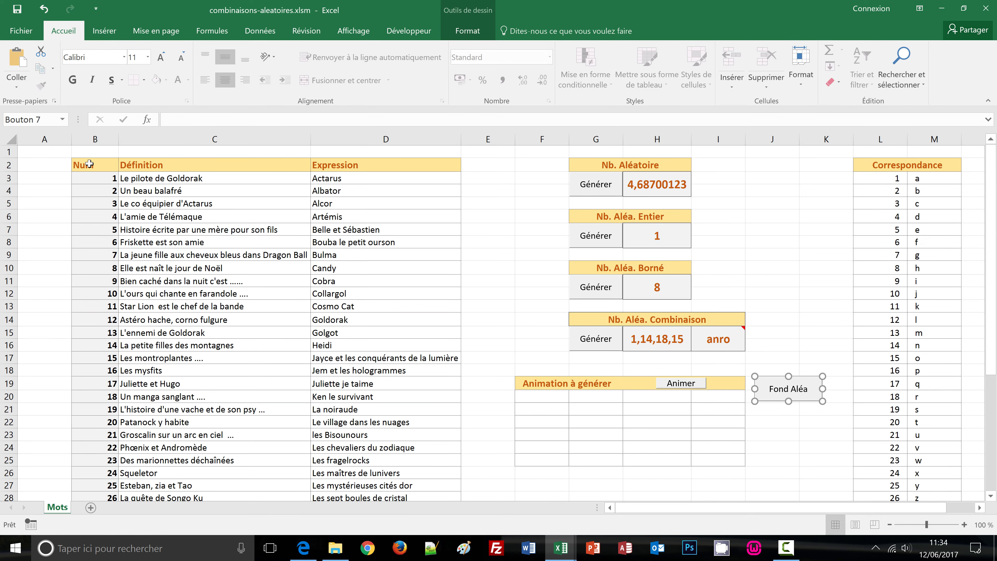
{"action": "left_click_drag", "start_coordinate": [90, 164], "coordinate": [378, 166]}
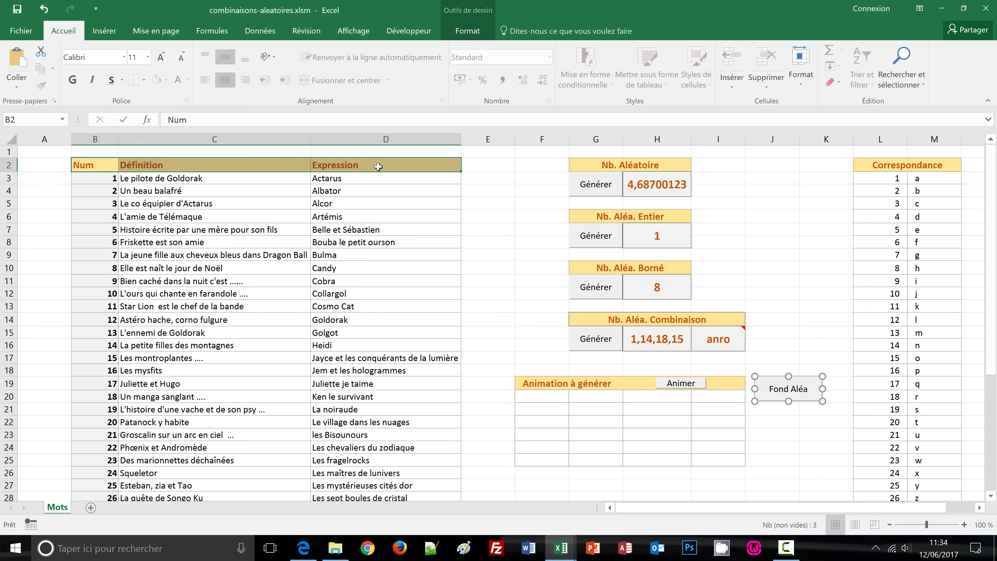
{"action": "left_click", "coordinate": [795, 400]}
{"action": "left_click", "coordinate": [795, 400]}
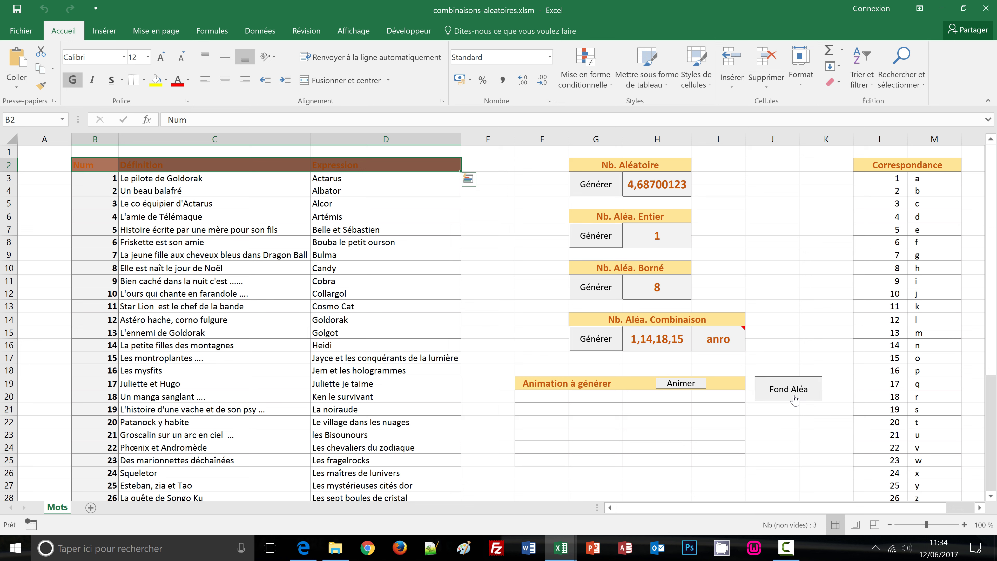
{"action": "left_click", "coordinate": [795, 400]}
{"action": "left_click", "coordinate": [795, 400]}
{"action": "left_click", "coordinate": [795, 399]}
{"action": "left_click", "coordinate": [794, 399]}
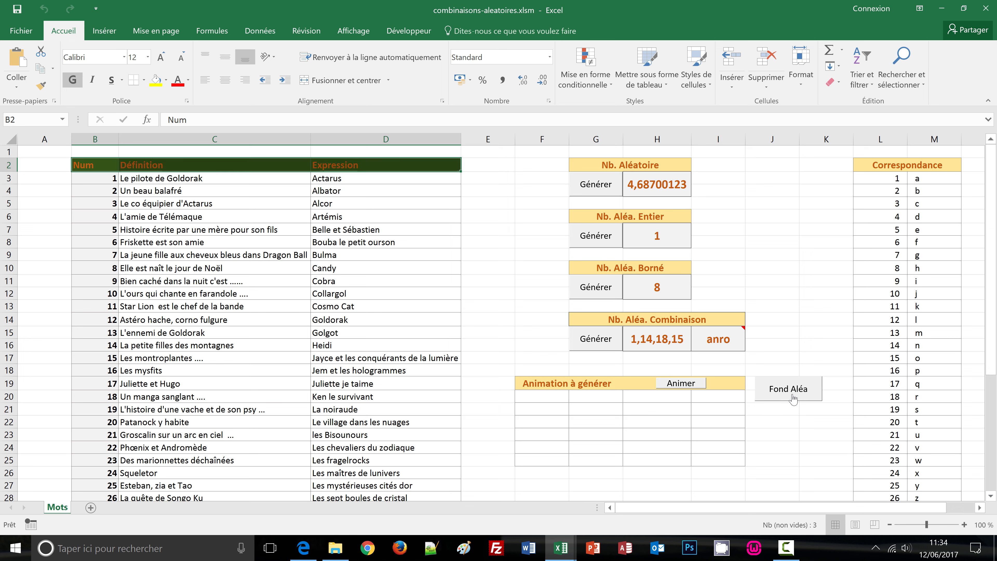
{"action": "left_click", "coordinate": [793, 399]}
{"action": "left_click", "coordinate": [791, 400]}
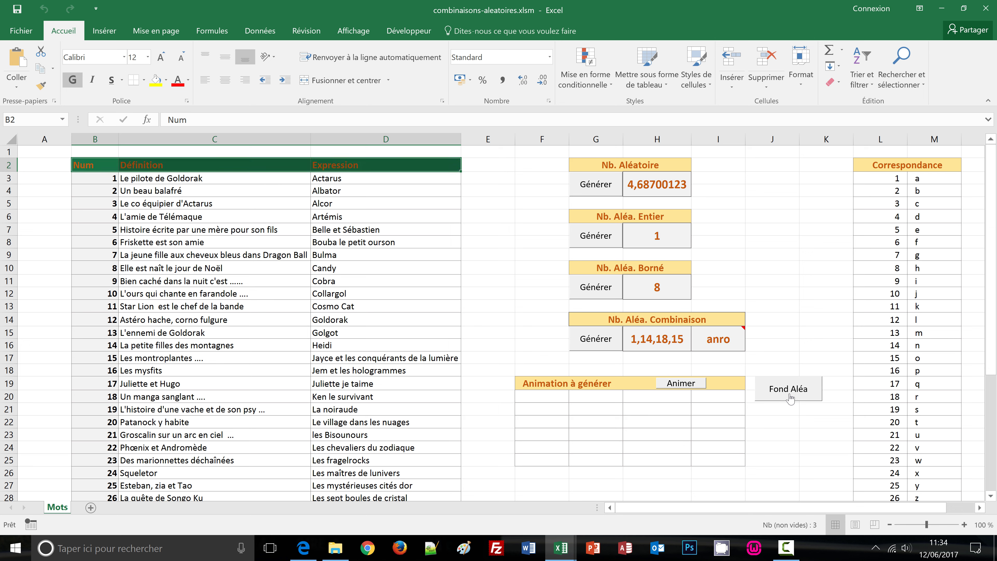
{"action": "left_click", "coordinate": [791, 399]}
{"action": "left_click", "coordinate": [791, 399]}
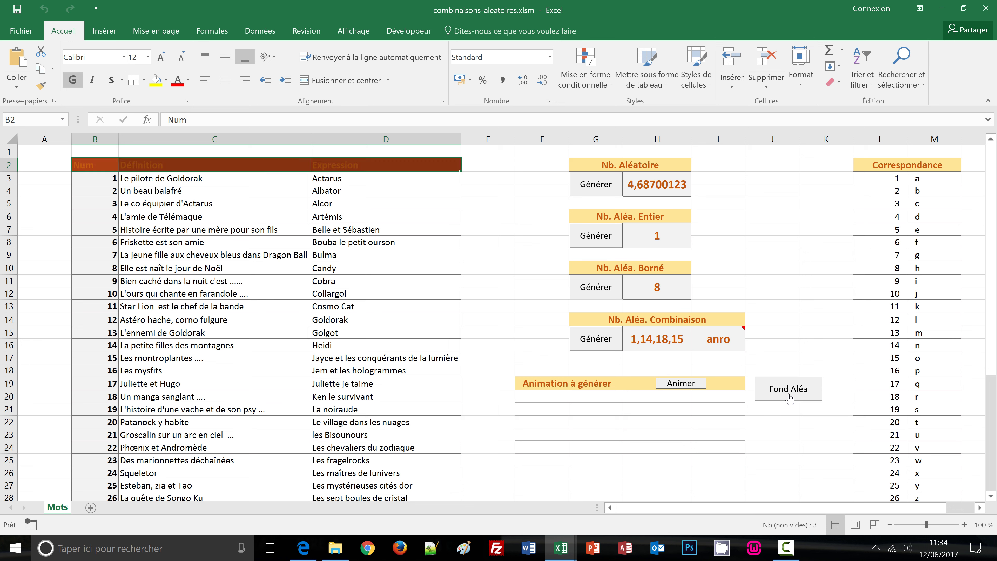
{"action": "left_click", "coordinate": [789, 398]}
{"action": "left_click", "coordinate": [790, 398]}
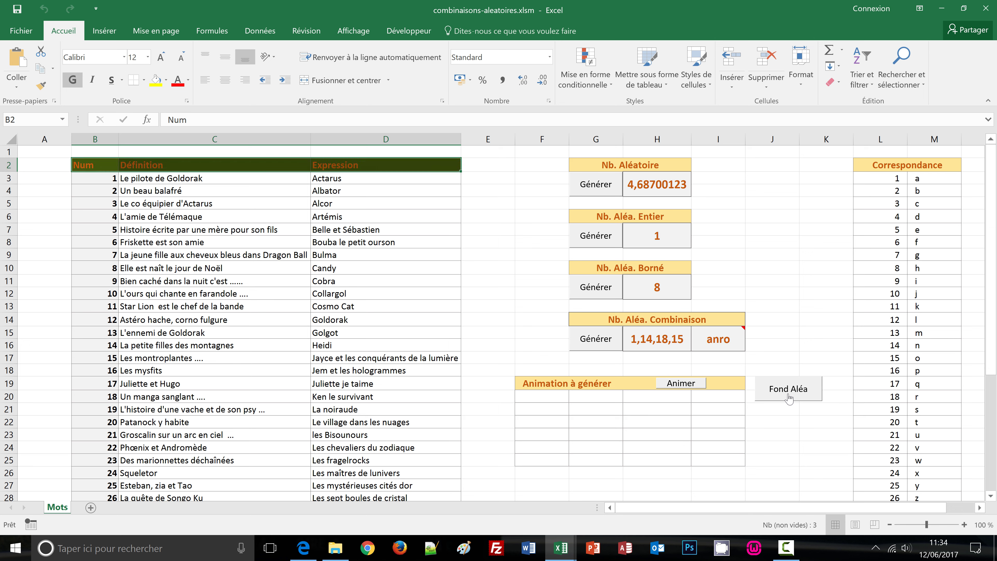
{"action": "left_click", "coordinate": [790, 398]}
{"action": "left_click", "coordinate": [790, 398]}
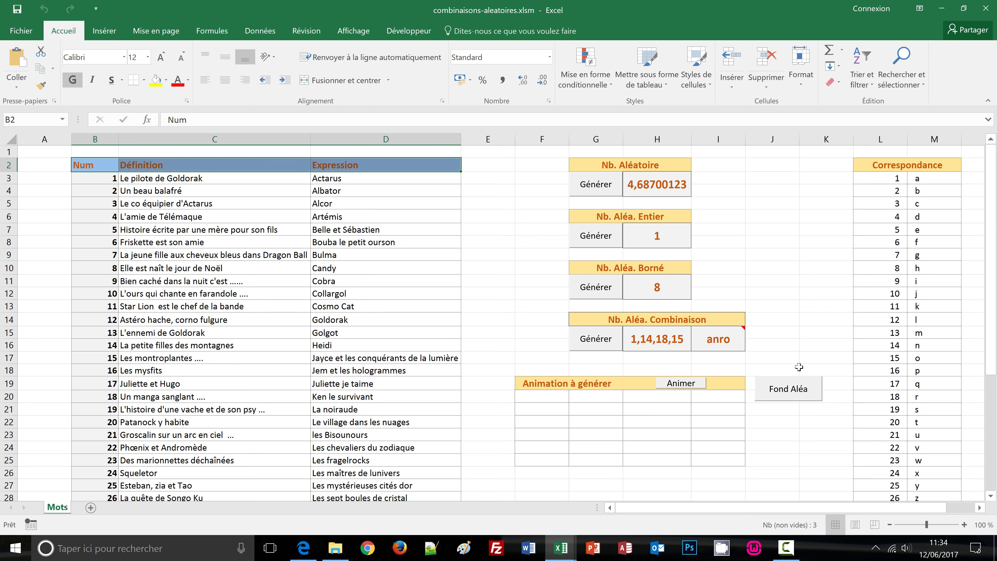
{"action": "left_click", "coordinate": [789, 321]}
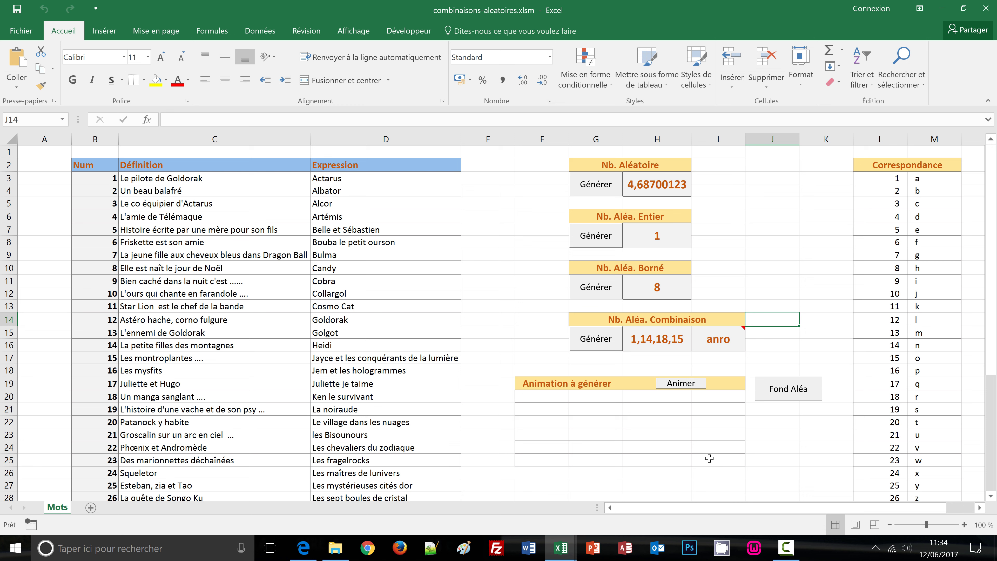
{"action": "left_click", "coordinate": [541, 397]}
{"action": "left_click_drag", "start_coordinate": [540, 397], "coordinate": [733, 461]}
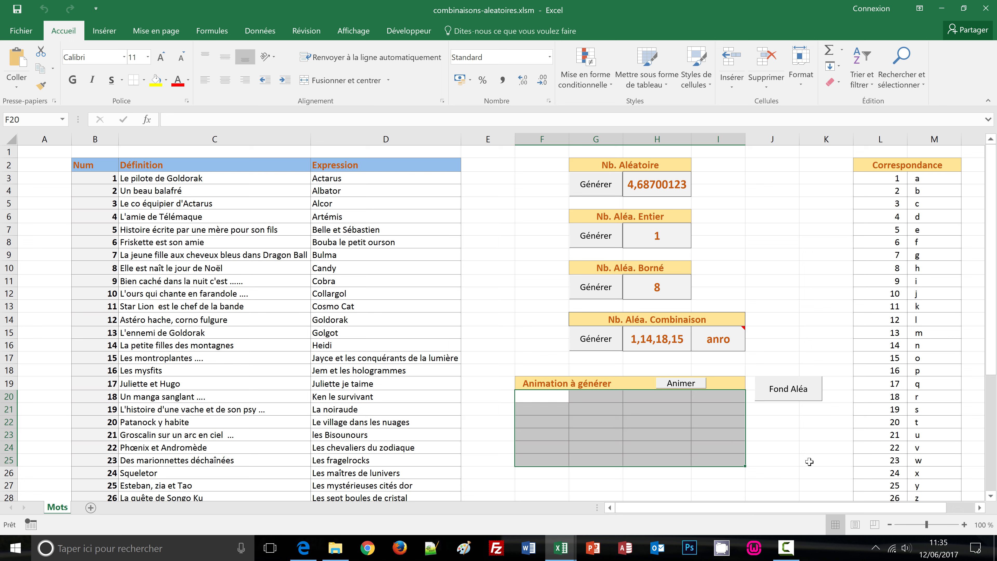
{"action": "left_click", "coordinate": [810, 461]}
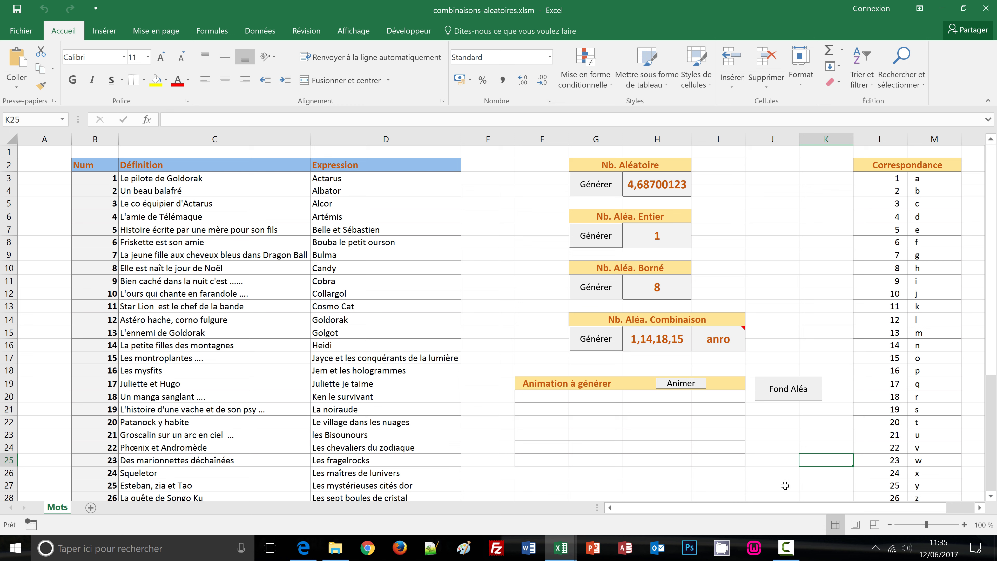
Assign a new empty macro named animer to the Animer button
{"action": "right_click", "coordinate": [676, 388]}
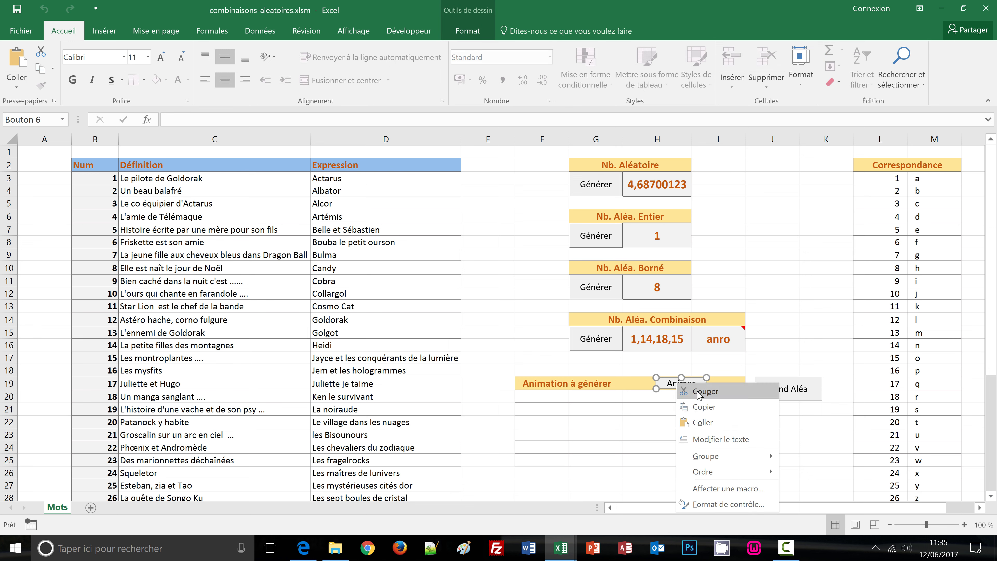
{"action": "left_click", "coordinate": [723, 489]}
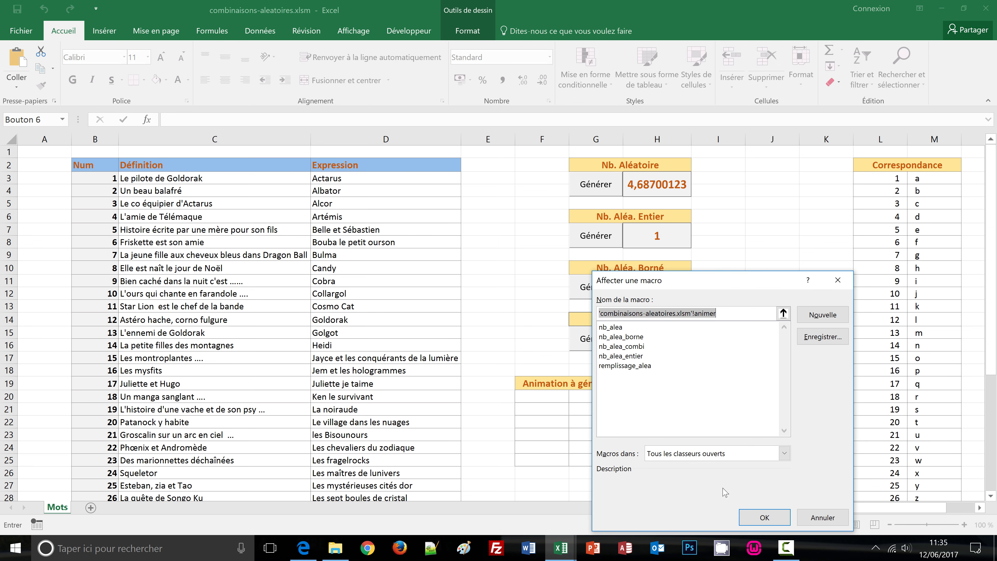
{"action": "type", "text": "a"}
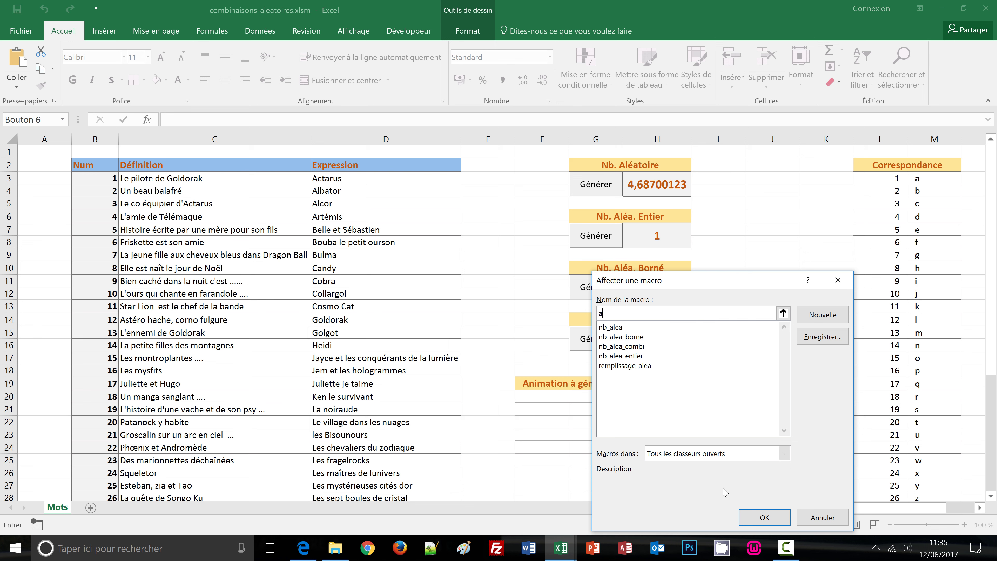
{"action": "type", "text": "nimer"}
{"action": "left_click", "coordinate": [822, 316]}
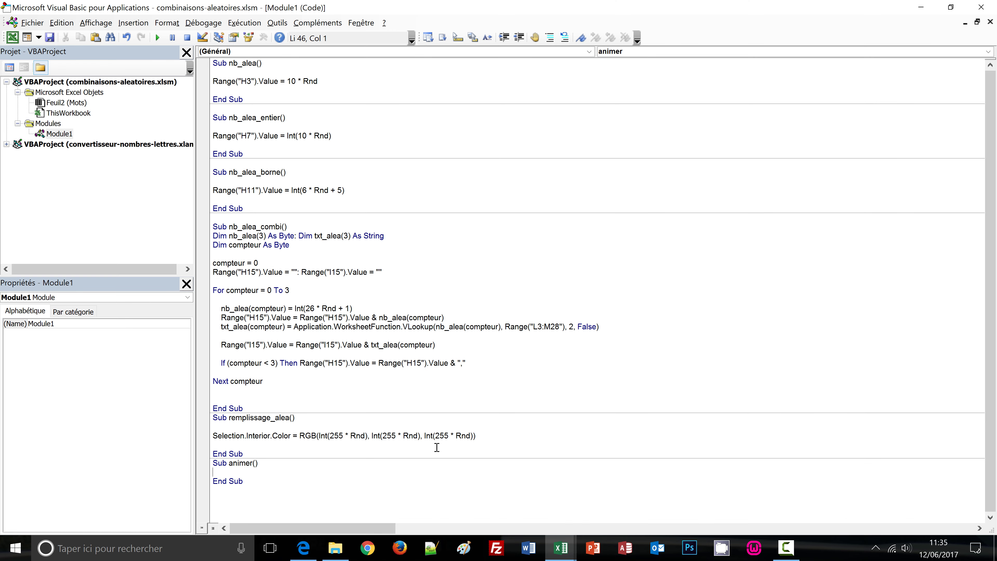
Declare ligne and colonne As Byte on the first line of Sub animer
{"action": "key", "text": "Return"}
{"action": "key", "text": "Return"}
{"action": "left_click", "coordinate": [243, 472]}
{"action": "type", "text": "dim "}
{"action": "type", "text": "ligne as"}
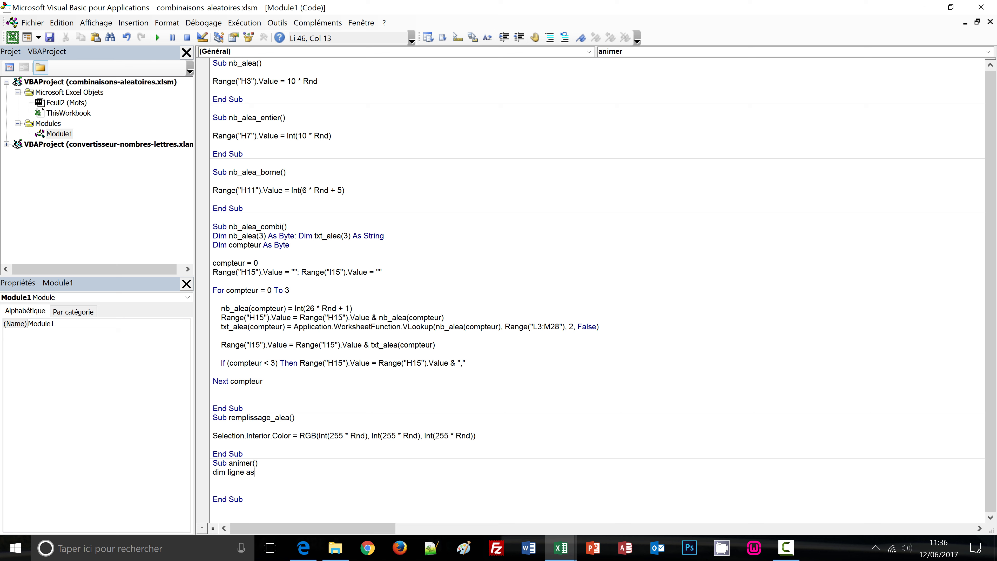
{"action": "type", "text": " by"}
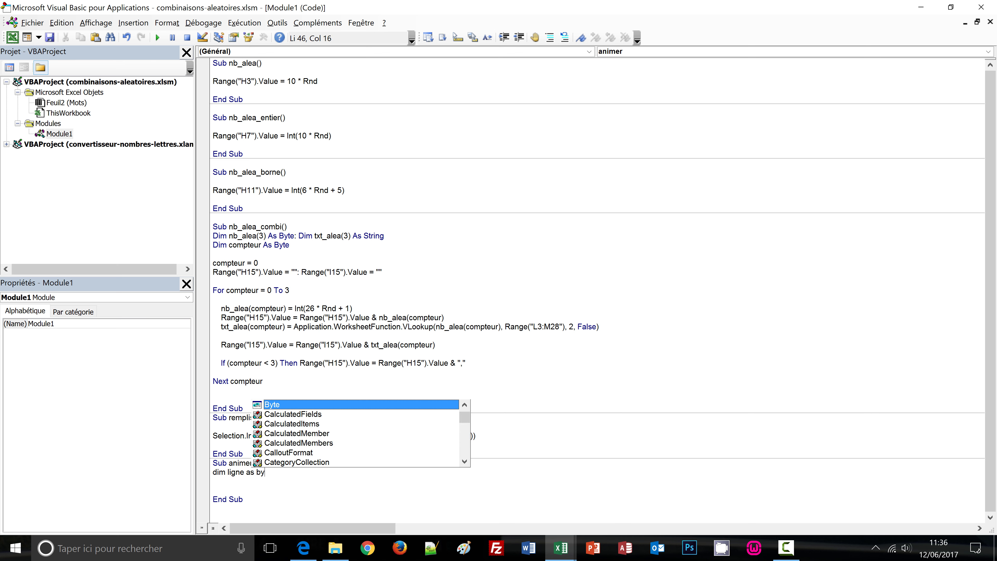
{"action": "type", "text": "te:"}
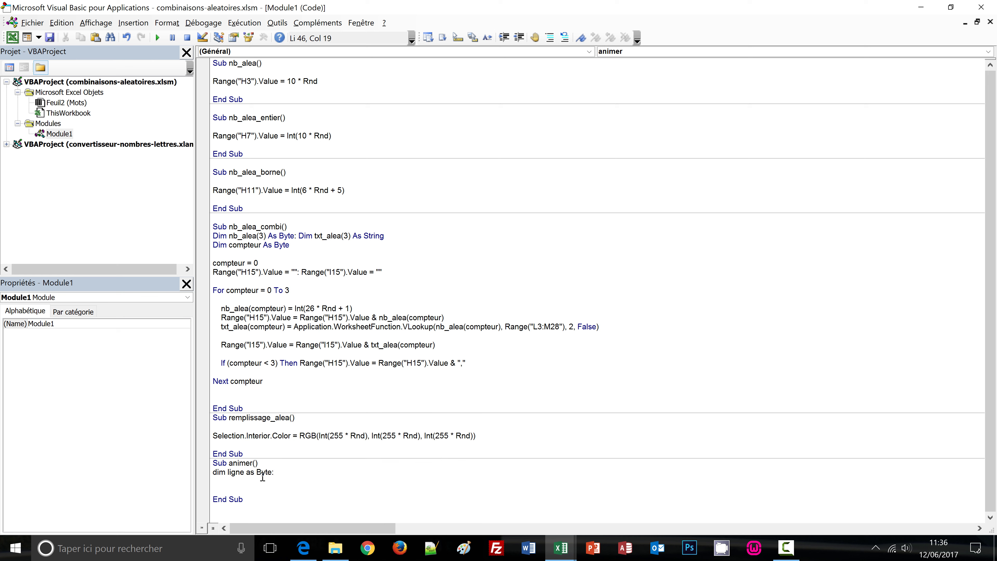
{"action": "type", "text": "dim c"}
{"action": "type", "text": "olonne as "}
{"action": "type", "text": "by"}
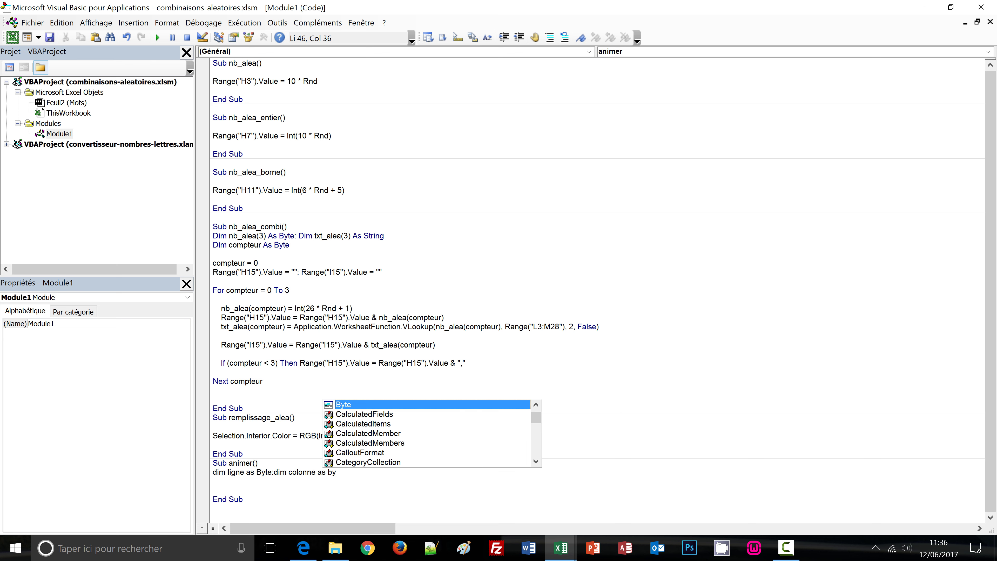
{"action": "type", "text": "te"}
{"action": "key", "text": "Return"}
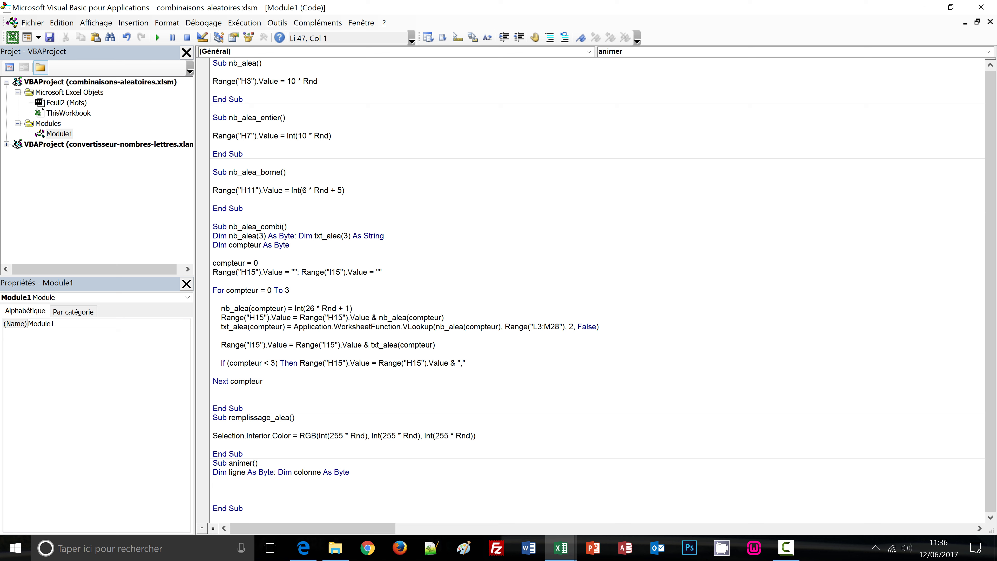
Declare rouge, vert, bleu and compteur As Byte, plus debut, in animer
{"action": "type", "text": "dim roug"}
{"action": "type", "text": "e a"}
{"action": "type", "text": "s "}
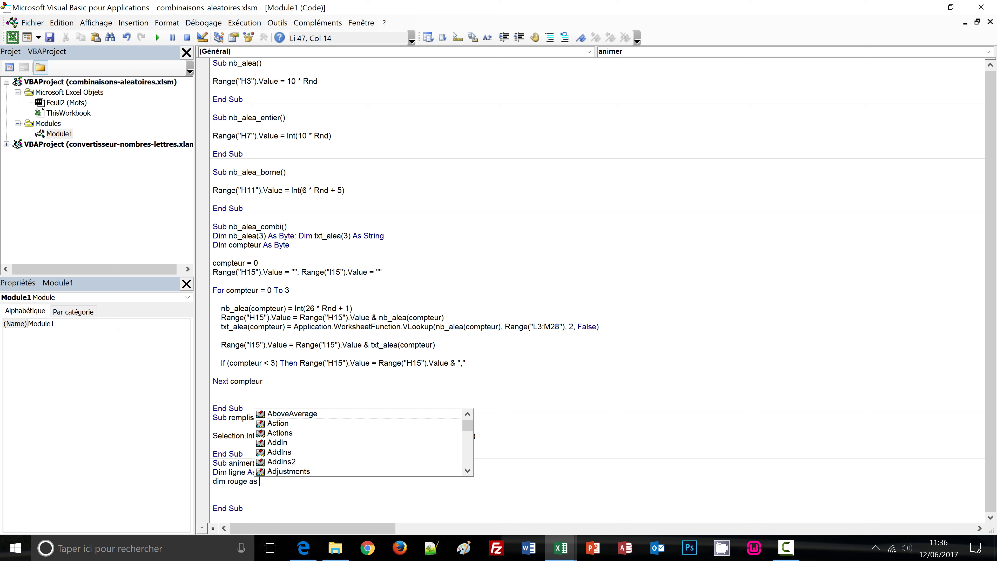
{"action": "type", "text": "b"}
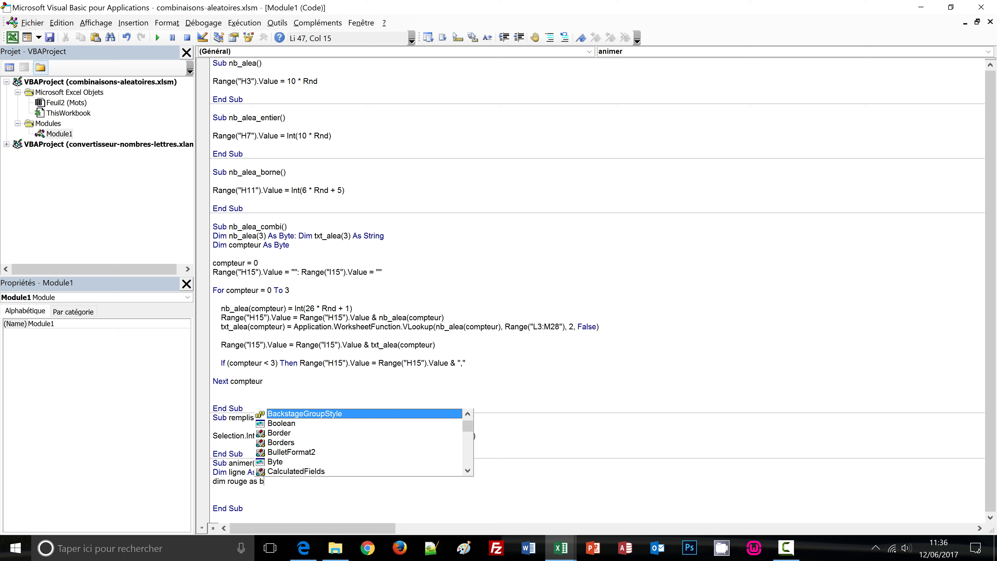
{"action": "type", "text": "yte"}
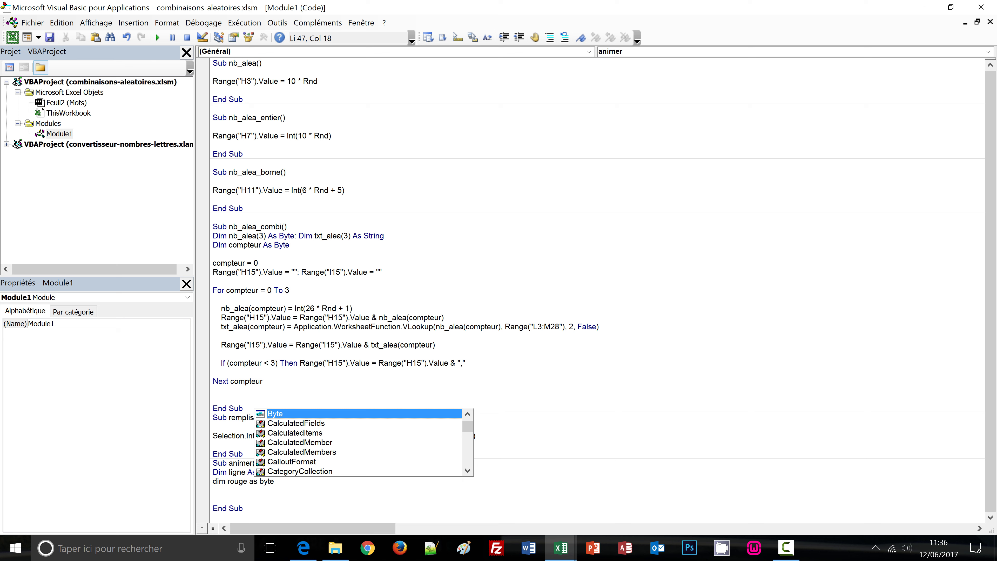
{"action": "type", "text": ":"}
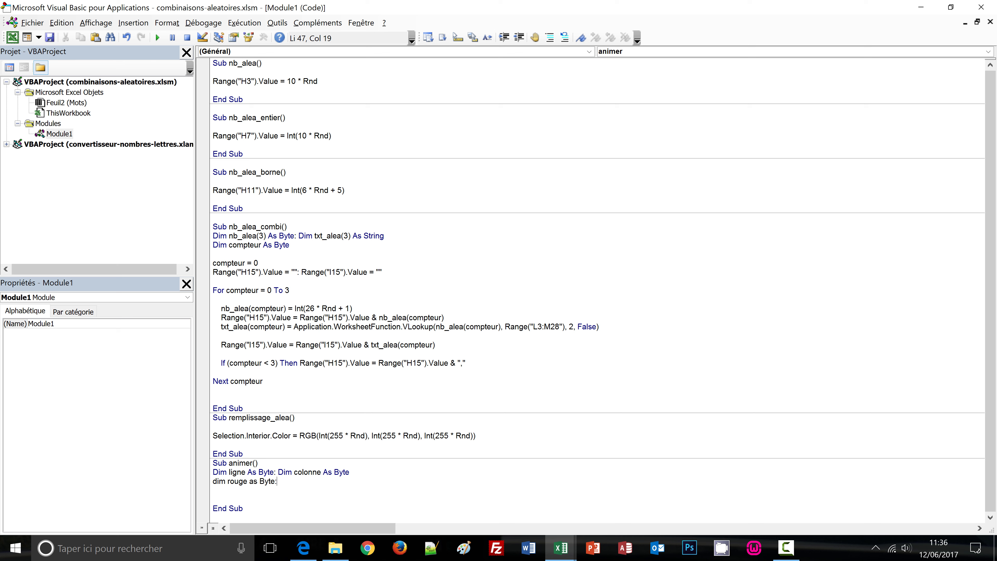
{"action": "type", "text": "dim vert a"}
{"action": "type", "text": "s byte"}
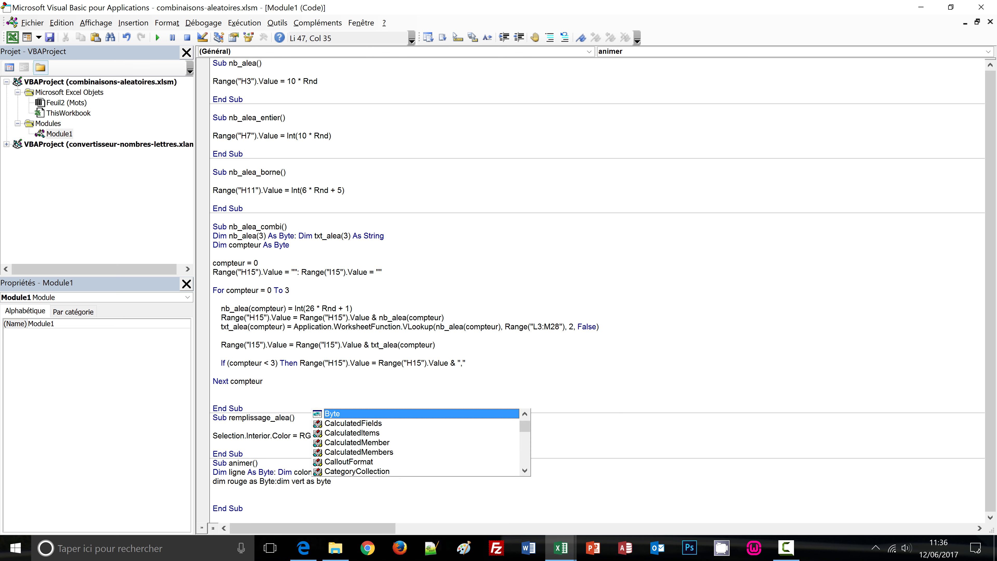
{"action": "type", "text": ":dim bl"}
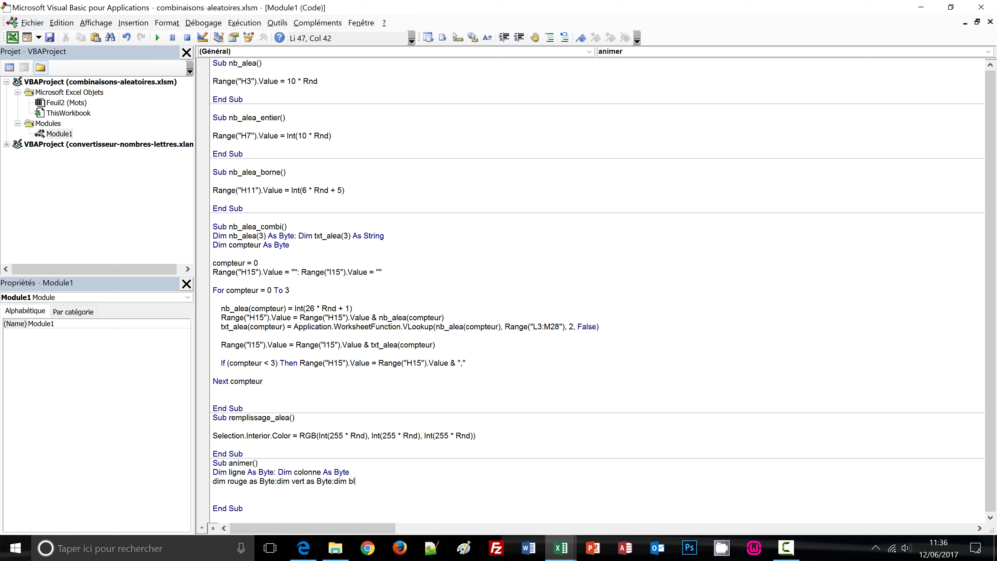
{"action": "type", "text": "eu as "}
{"action": "type", "text": "byte"}
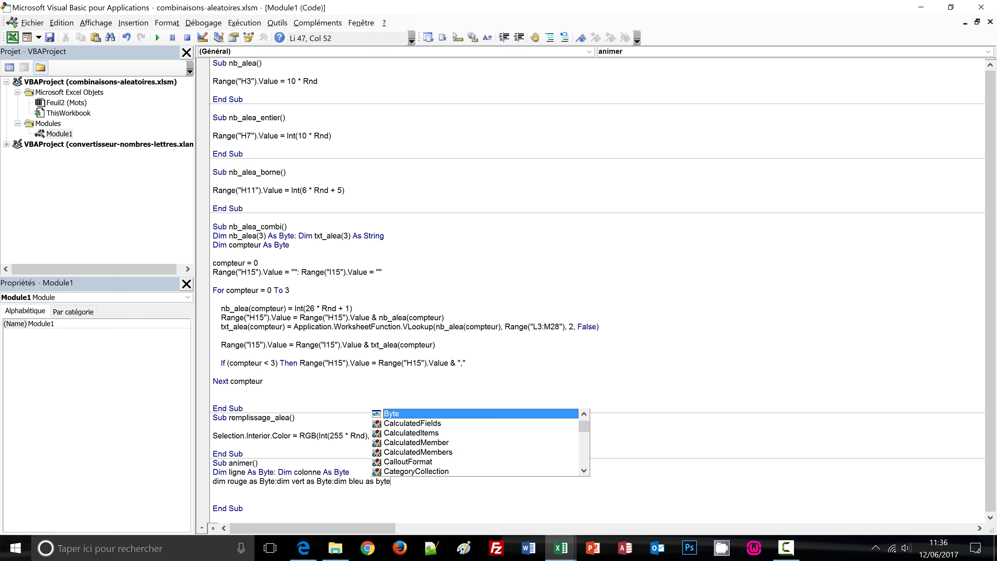
{"action": "key", "text": "Return"}
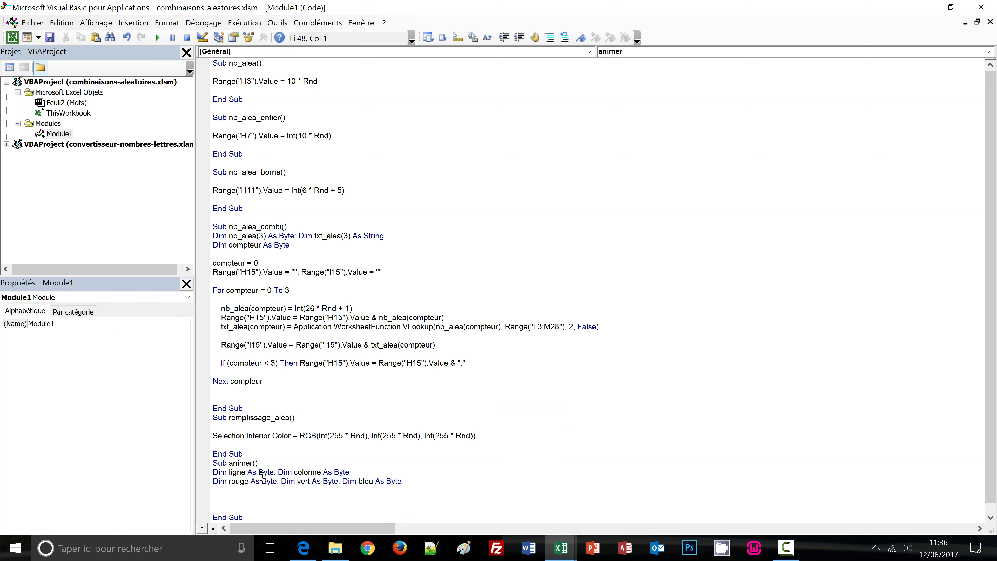
{"action": "type", "text": "dim de"}
{"action": "type", "text": "but:"}
{"action": "type", "text": "dim "}
{"action": "type", "text": "compteur "}
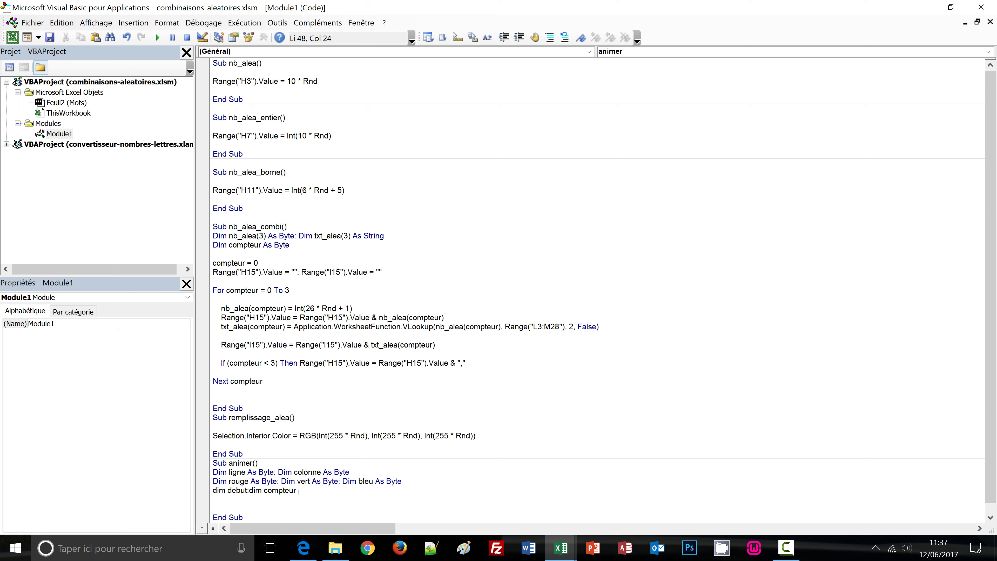
{"action": "type", "text": "as"}
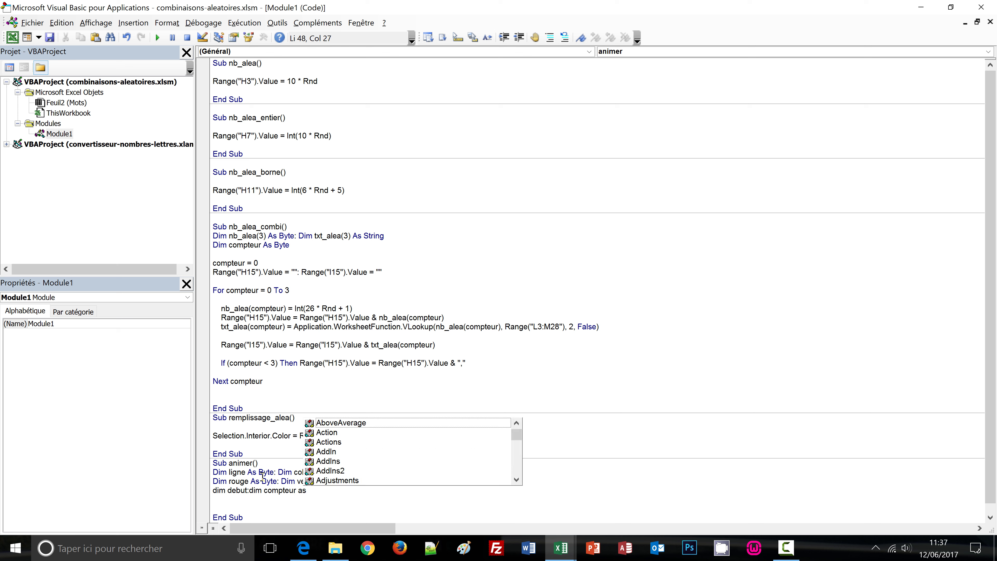
{"action": "type", "text": " byte"}
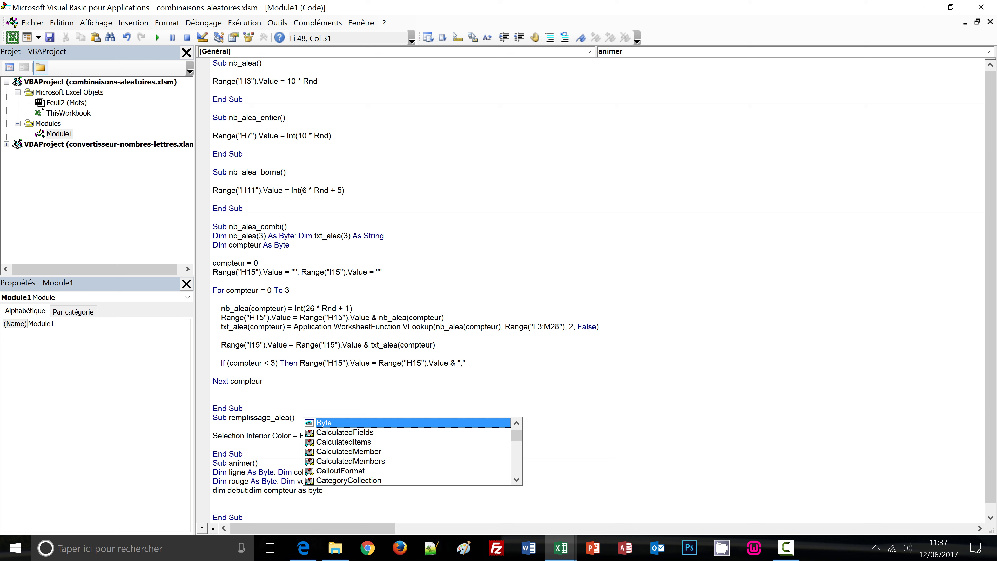
{"action": "key", "text": "Return"}
{"action": "key", "text": "Return"}
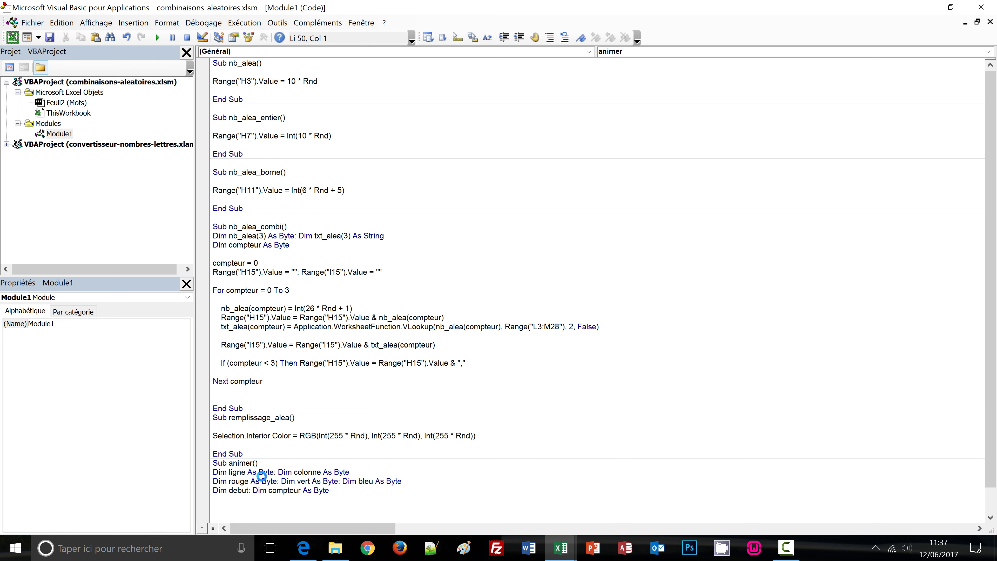
Add the line compteur = 0 to animer to reset the counter
{"action": "scroll", "coordinate": [352, 488], "scroll_direction": "down", "scroll_amount": 1}
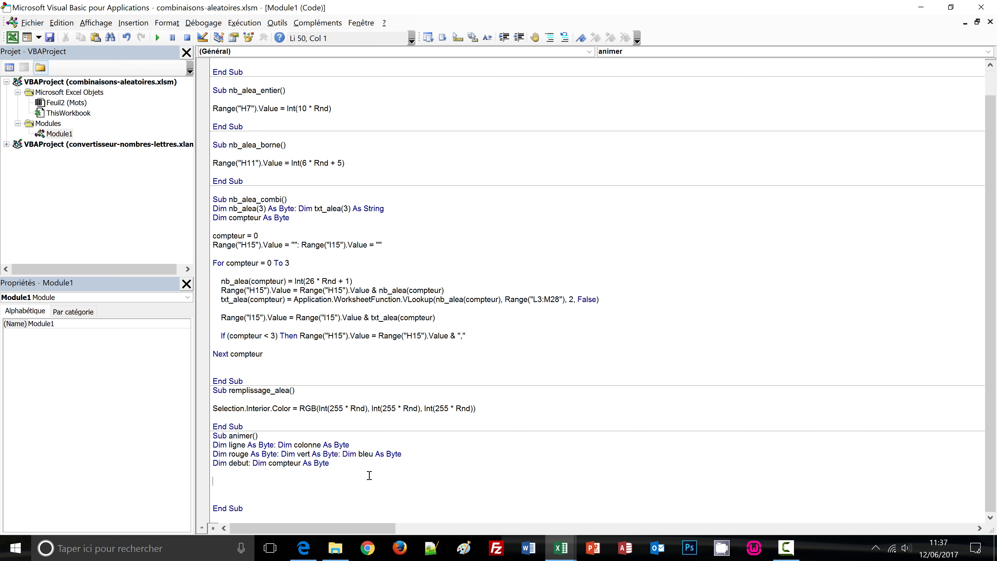
{"action": "type", "text": "compt"}
{"action": "type", "text": "eur = 0"}
{"action": "key", "text": "Return"}
{"action": "key", "text": "Return"}
Add an empty Do … Loop Until compteur = 50 block below the counter reset
{"action": "scroll", "coordinate": [389, 468], "scroll_direction": "down", "scroll_amount": 1}
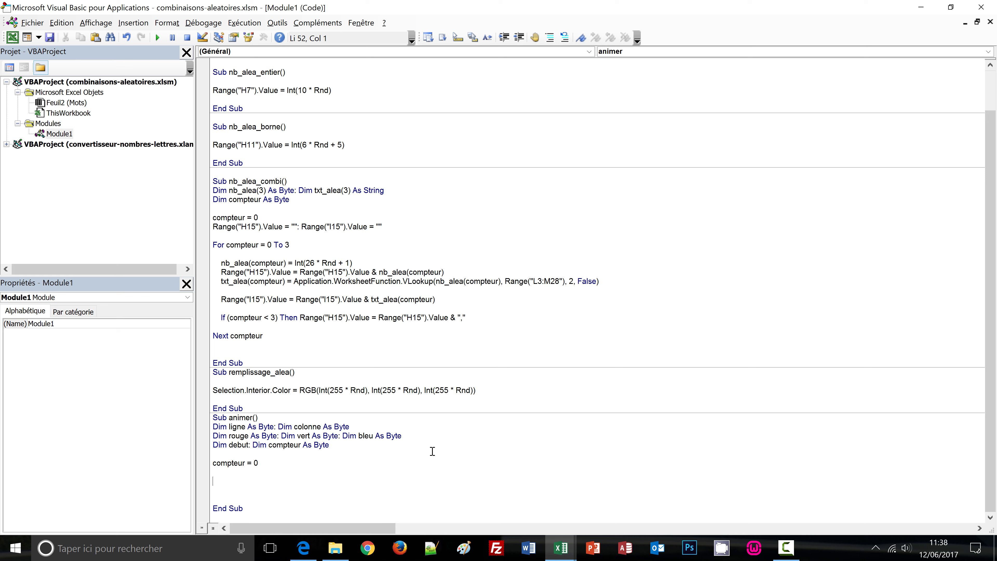
{"action": "type", "text": "do"}
{"action": "key", "text": "Return"}
{"action": "key", "text": "Return"}
{"action": "key", "text": "Return"}
{"action": "type", "text": "loop"}
{"action": "type", "text": "until"}
{"action": "type", "text": "compteur "}
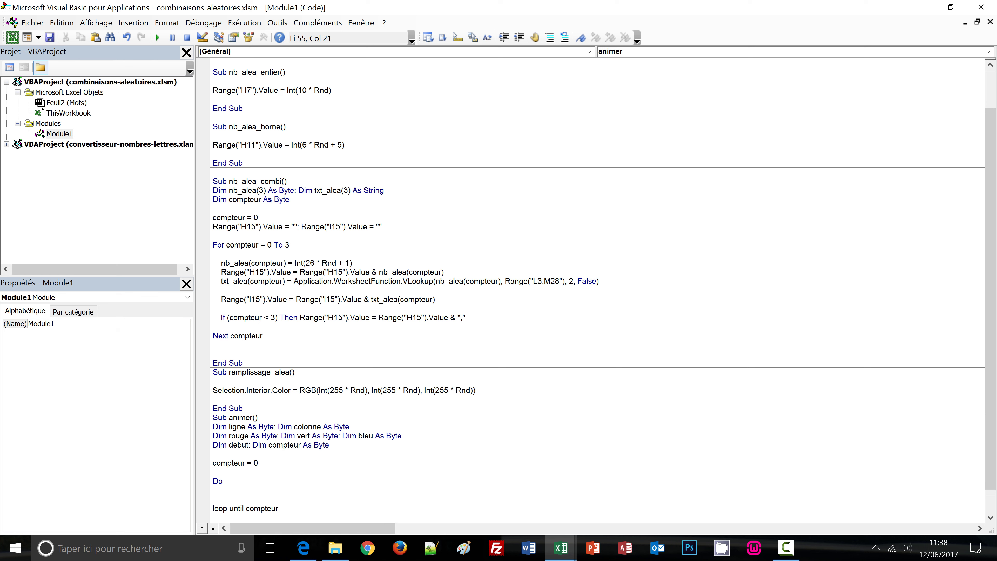
{"action": "type", "text": "= "}
{"action": "type", "text": "50"}
{"action": "key", "text": "Up"}
{"action": "scroll", "coordinate": [436, 455], "scroll_direction": "down", "scroll_amount": 1}
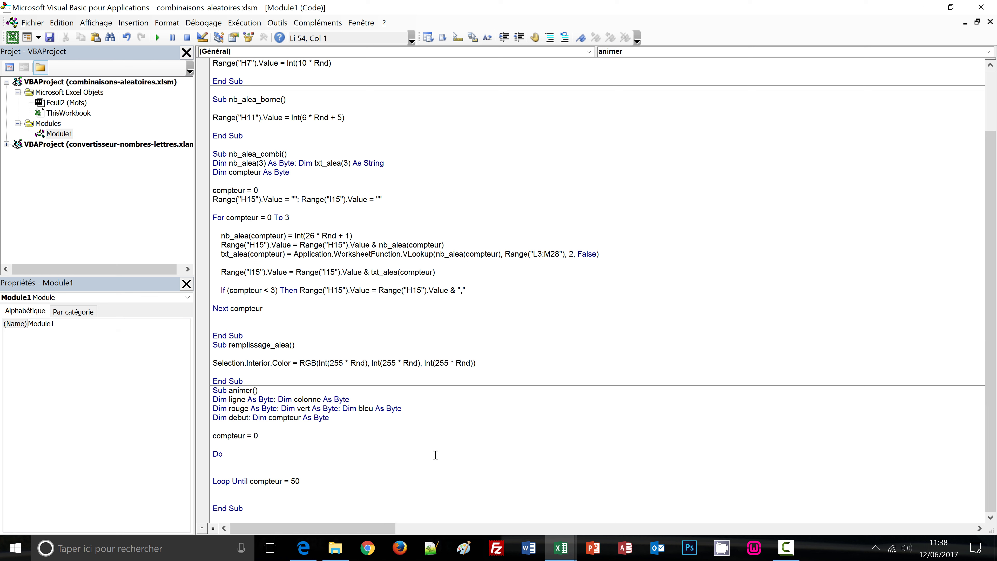
{"action": "key", "text": "Return"}
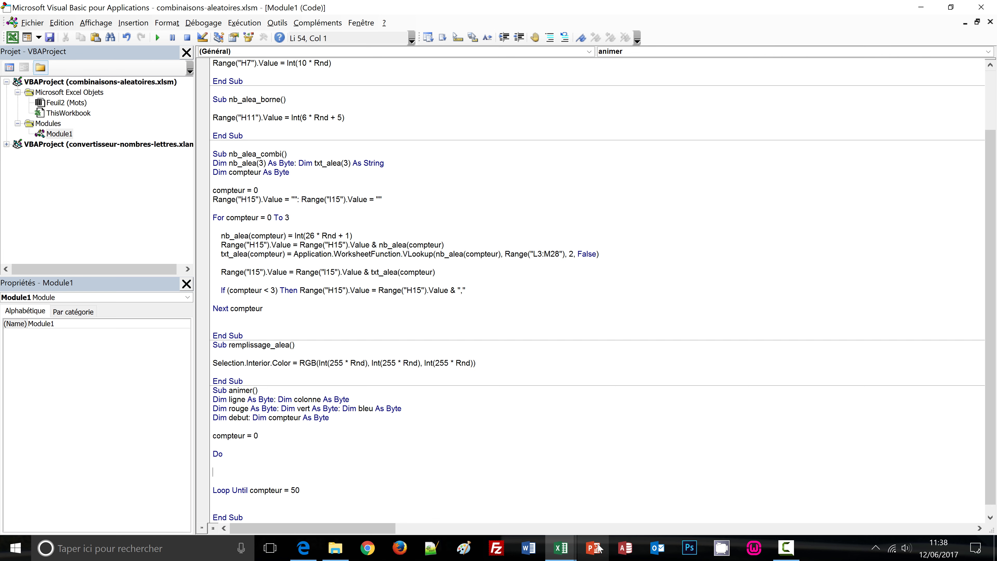
{"action": "mouse_move", "coordinate": [560, 548]}
{"action": "left_click", "coordinate": [521, 523]}
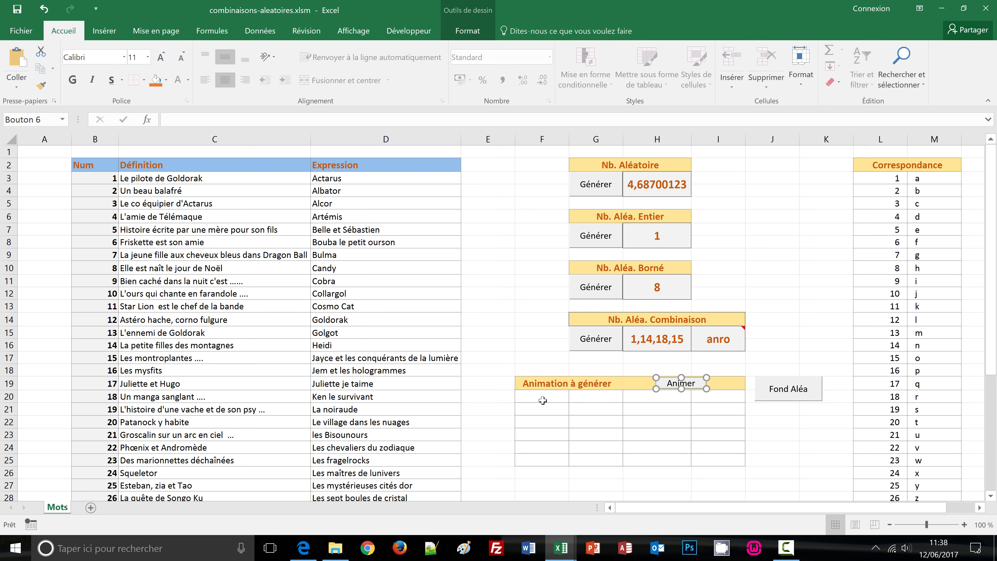
{"action": "left_click_drag", "start_coordinate": [543, 401], "coordinate": [701, 457]}
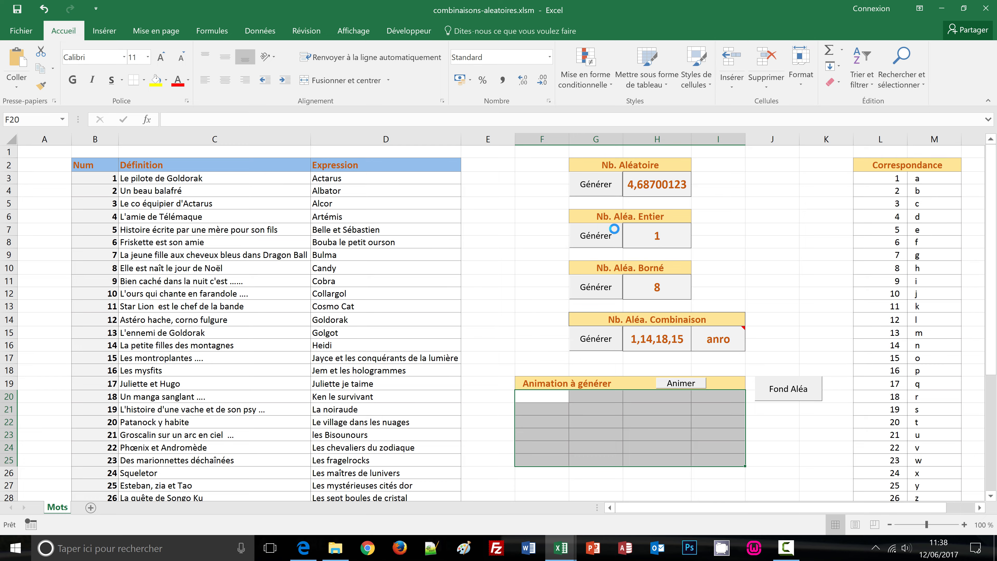
{"action": "key", "text": "alt+F11"}
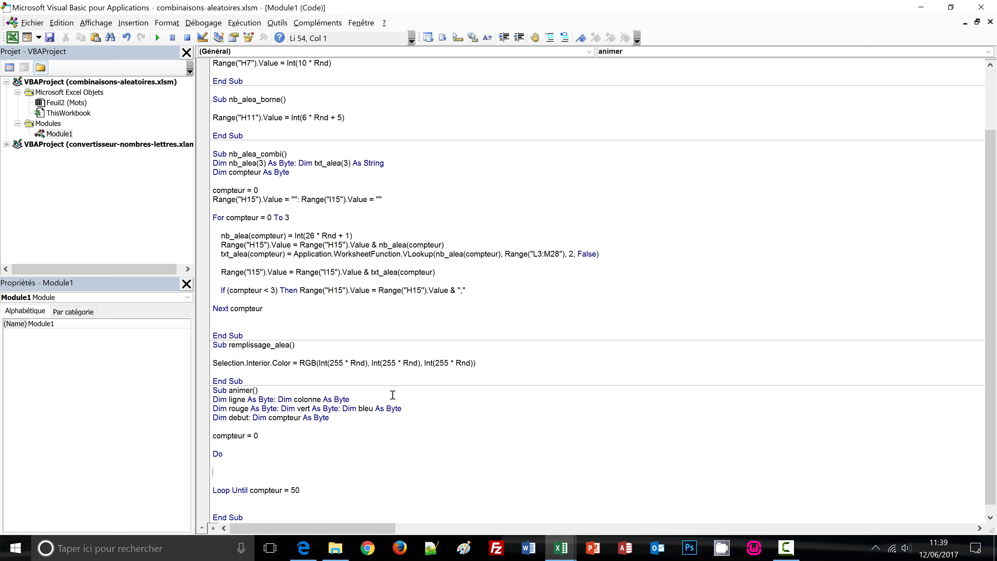
Add a For ligne = 20 To 25 … Next ligne loop inside the Do block
{"action": "type", "text": "for "}
{"action": "type", "text": "lig"}
{"action": "type", "text": "ne = "}
{"action": "type", "text": "20"}
{"action": "type", "text": " to "}
{"action": "type", "text": "2"}
{"action": "type", "text": "5"}
{"action": "key", "text": "Return"}
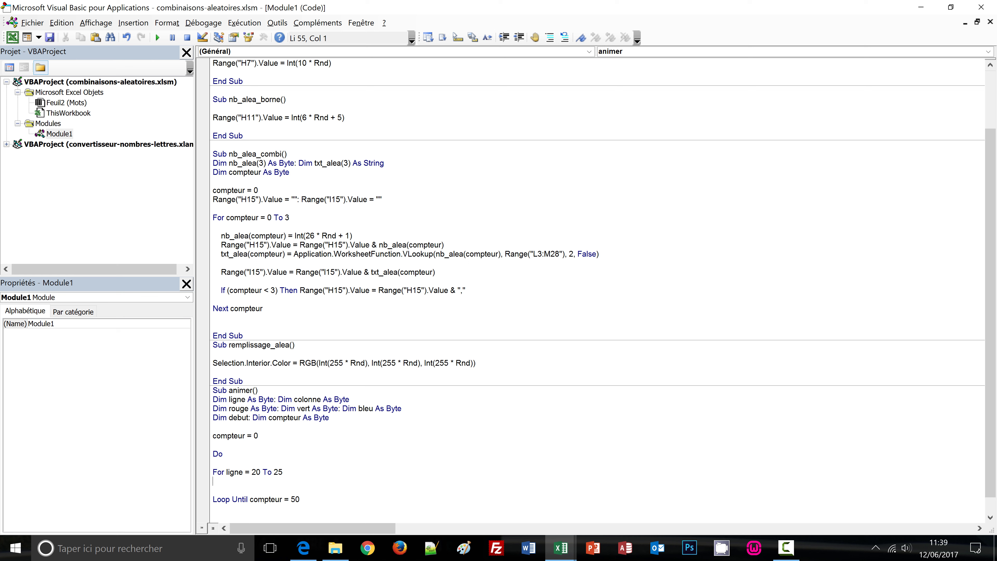
{"action": "key", "text": "Return"}
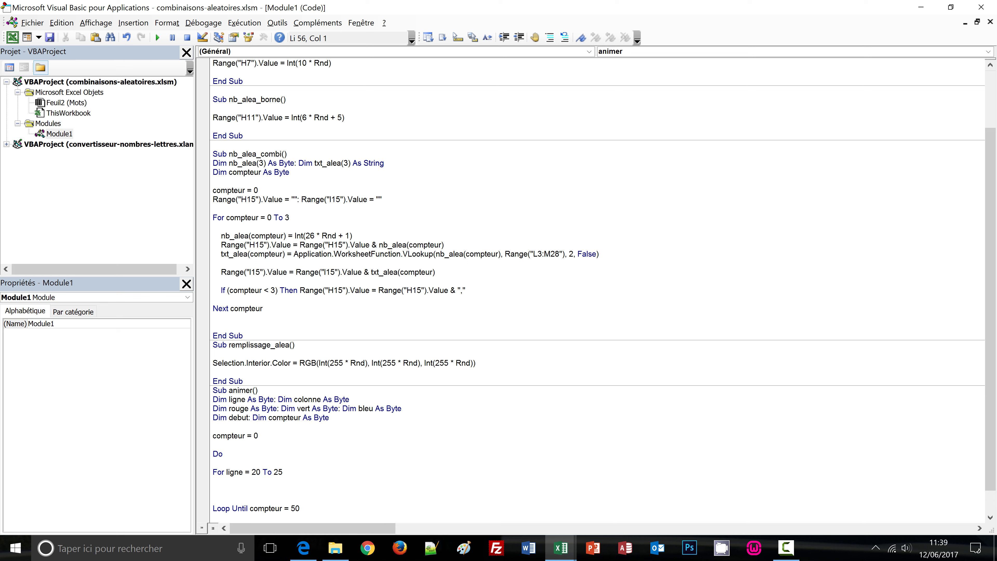
{"action": "type", "text": "nex"}
{"action": "type", "text": "lig"}
{"action": "type", "text": "ne"}
{"action": "key", "text": "Up"}
{"action": "key", "text": "Return"}
{"action": "key", "text": "Return"}
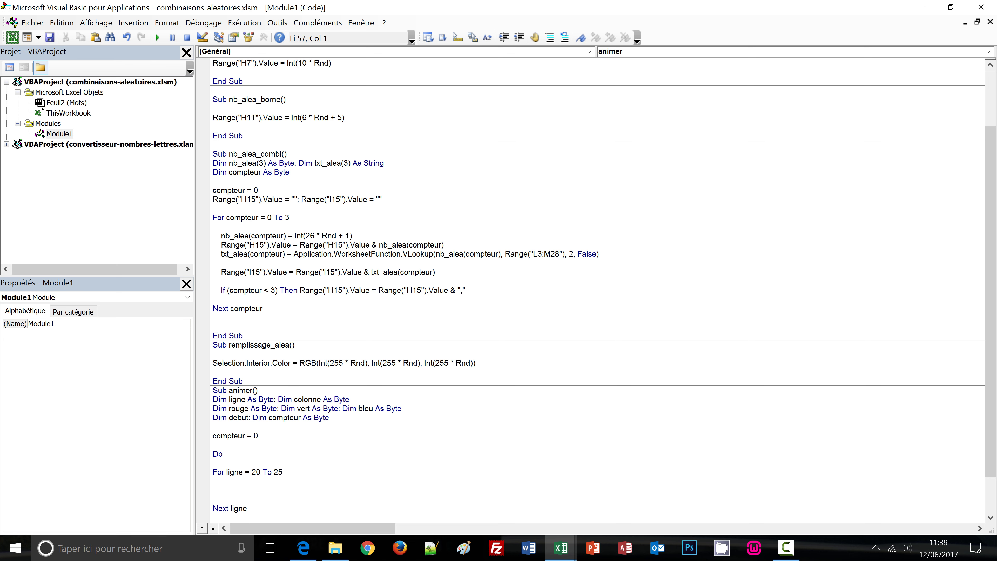
Begin an indented For colonne = 6 To 9 line inside the row loop
{"action": "scroll", "coordinate": [433, 355], "scroll_direction": "down", "scroll_amount": 2}
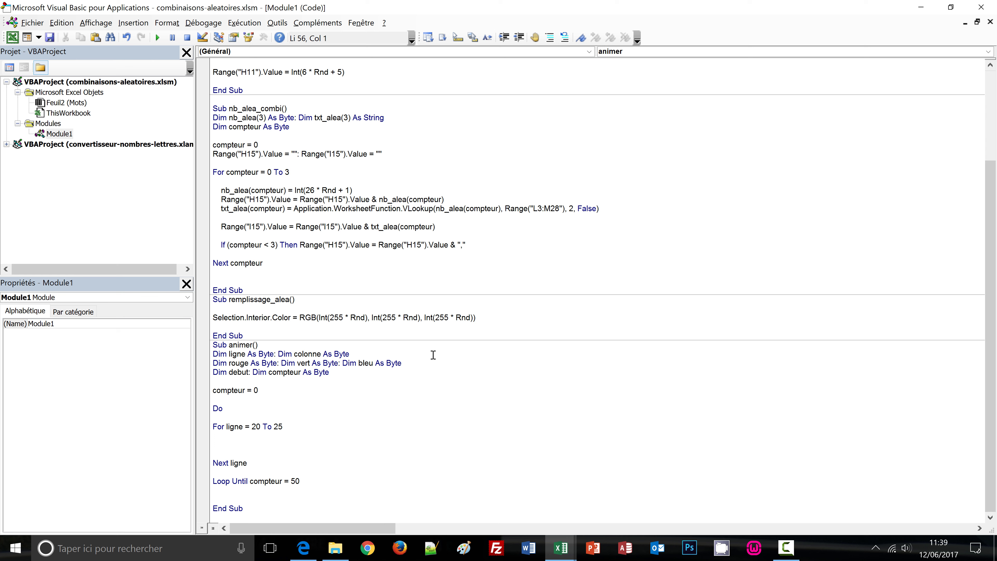
{"action": "key", "text": "Tab"}
{"action": "type", "text": "for "}
{"action": "type", "text": "colonn"}
{"action": "type", "text": "e = 6"}
{"action": "type", "text": "To"}
{"action": "type", "text": "9"}
Close the colonne loop with Next colonne and start a rouge assignment inside it
{"action": "key", "text": "Return"}
{"action": "key", "text": "Return"}
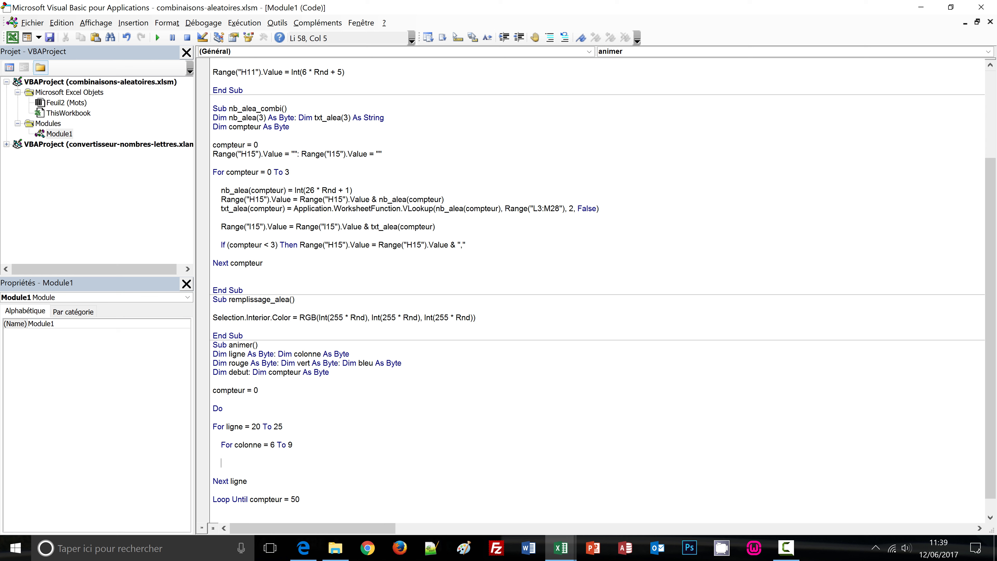
{"action": "type", "text": "next"}
{"action": "type", "text": " colo"}
{"action": "type", "text": "nne"}
{"action": "key", "text": "Up"}
{"action": "key", "text": "End"}
{"action": "key", "text": "Return"}
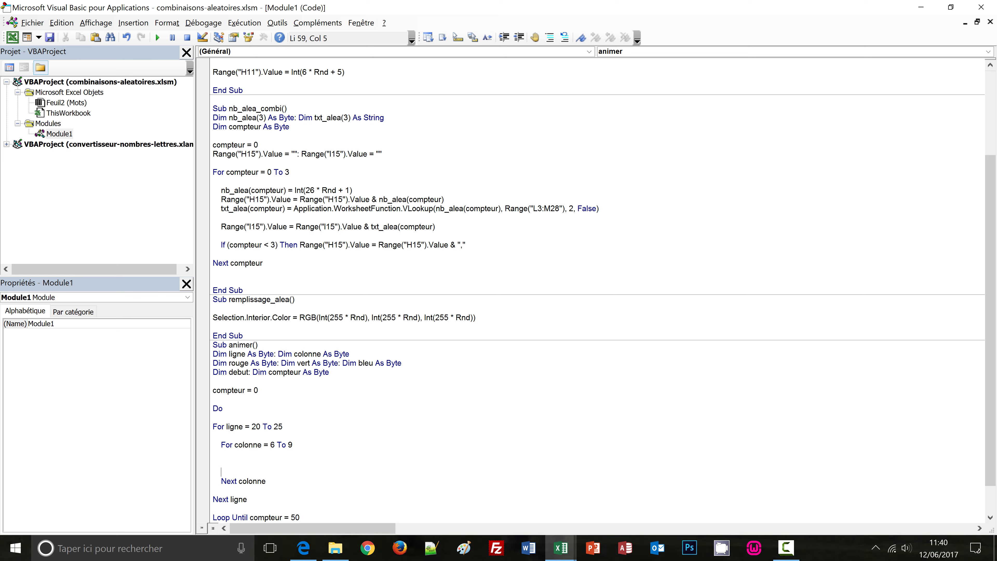
{"action": "scroll", "coordinate": [444, 403], "scroll_direction": "down", "scroll_amount": 1}
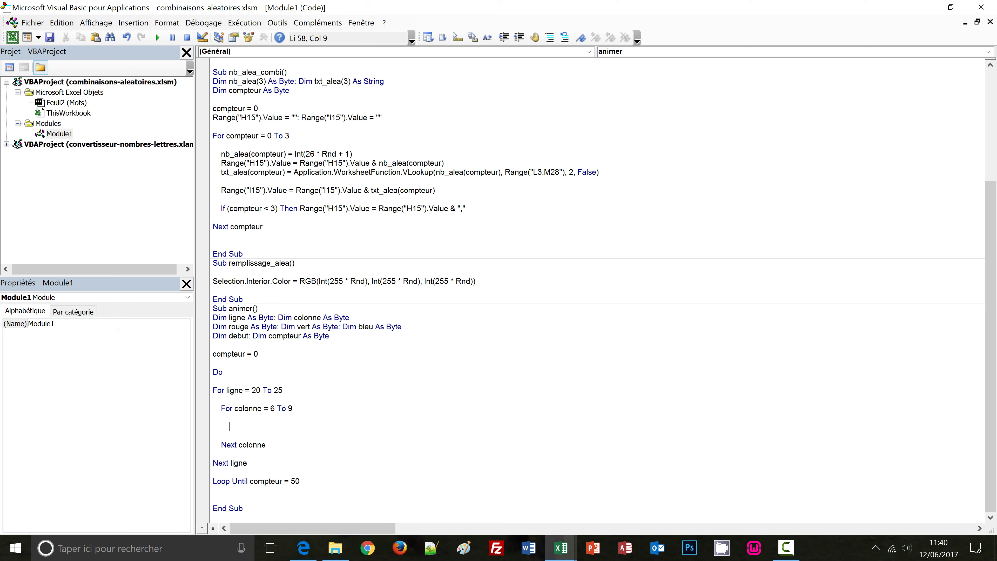
{"action": "type", "text": "rouge="}
Complete rouge = Int(255*Rnd) and paste a copy of it on the same line
{"action": "type", "text": "int("}
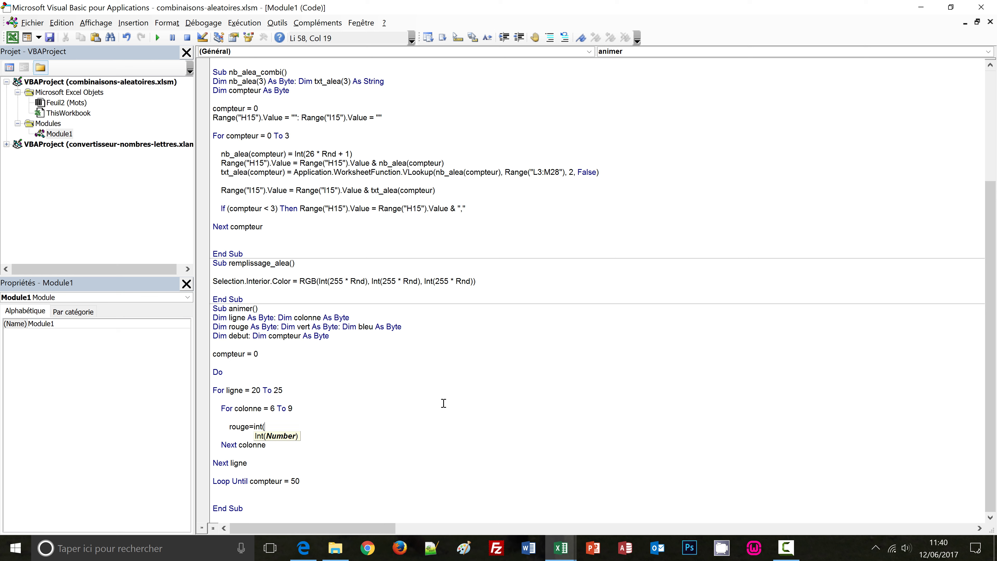
{"action": "type", "text": "255"}
{"action": "type", "text": "*"}
{"action": "type", "text": "rnd"}
{"action": "type", "text": ")"}
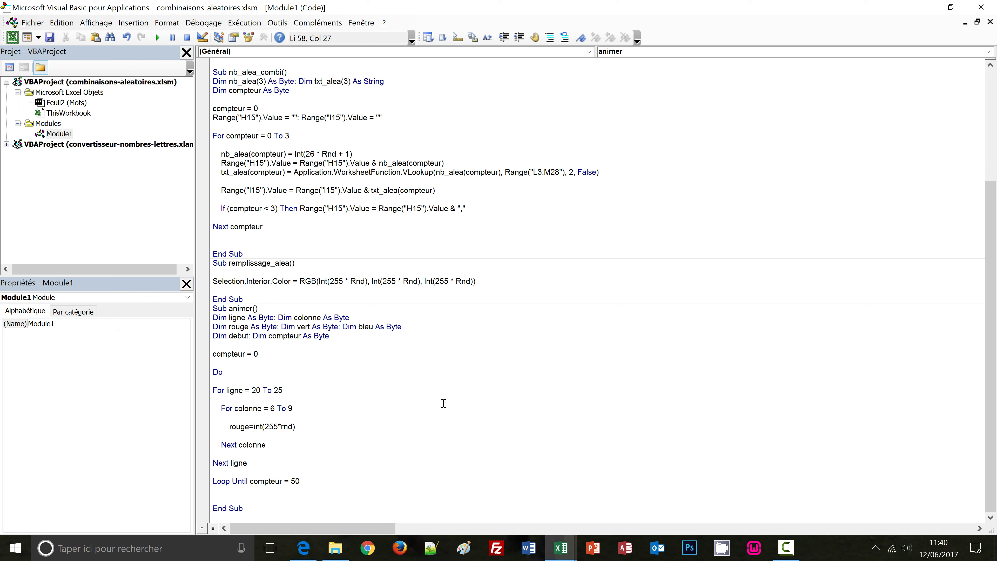
{"action": "key", "text": "shift+Home"}
{"action": "key", "text": "ctrl+c"}
{"action": "key", "text": "End"}
{"action": "key", "text": "ctrl+v"}
{"action": "key", "text": "ctrl+v"}
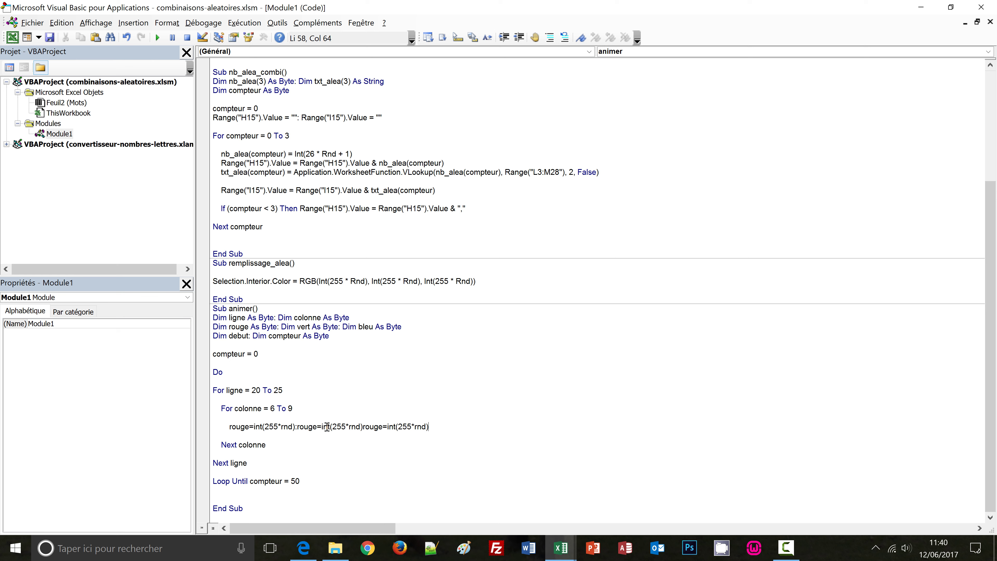
Rename the copied assignments to vert and bleu, separated by colons
{"action": "left_click", "coordinate": [308, 426]}
{"action": "double_click", "coordinate": [309, 426]}
{"action": "type", "text": "vert"}
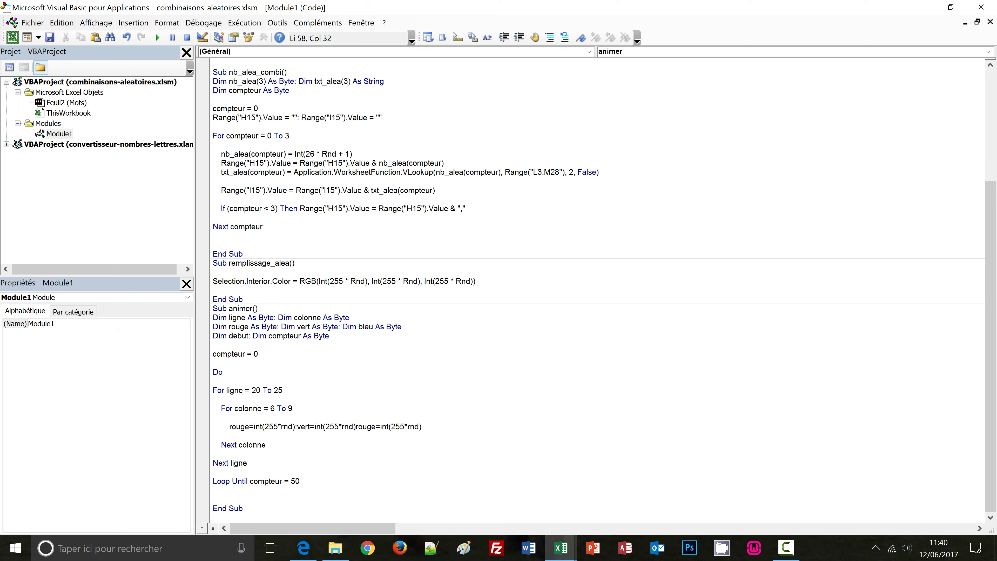
{"action": "double_click", "coordinate": [364, 427]}
{"action": "left_click", "coordinate": [354, 426]}
{"action": "left_click", "coordinate": [358, 426]}
{"action": "type", "text": ":"}
{"action": "key", "text": "ctrl+shift+Right"}
{"action": "type", "text": "bleu"}
{"action": "left_click", "coordinate": [367, 446]}
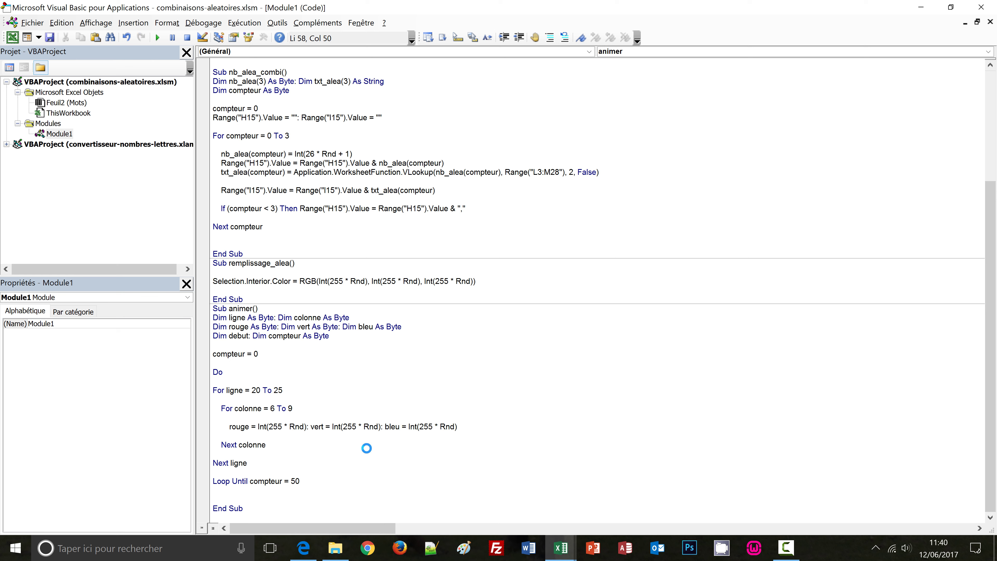
{"action": "left_click", "coordinate": [475, 427]}
{"action": "key", "text": "Return"}
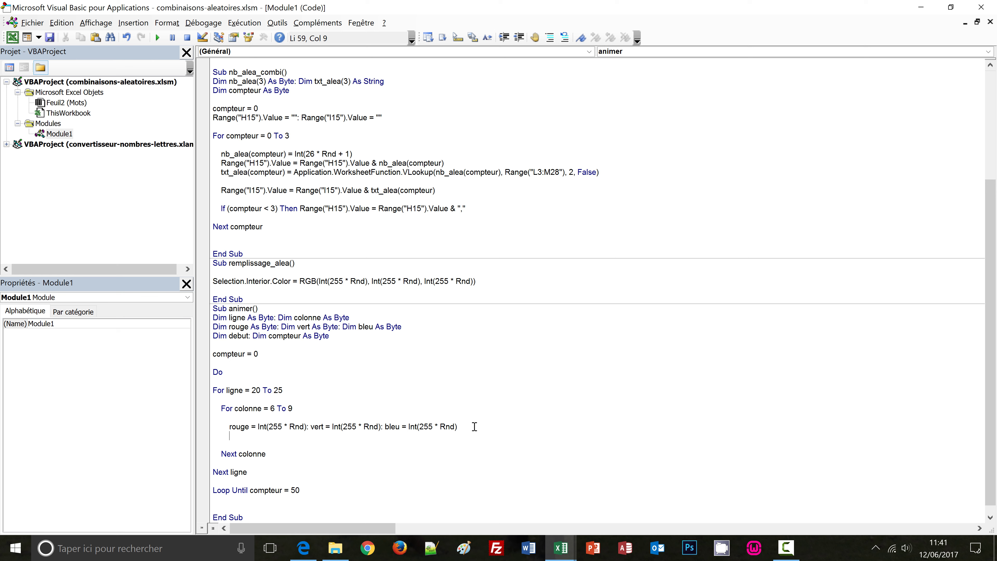
Type Cells(ligne, colonne).Interior.Color = RGB(rouge, vert, bleu) inside the colonne loop
{"action": "type", "text": "ce"}
{"action": "type", "text": "lls("}
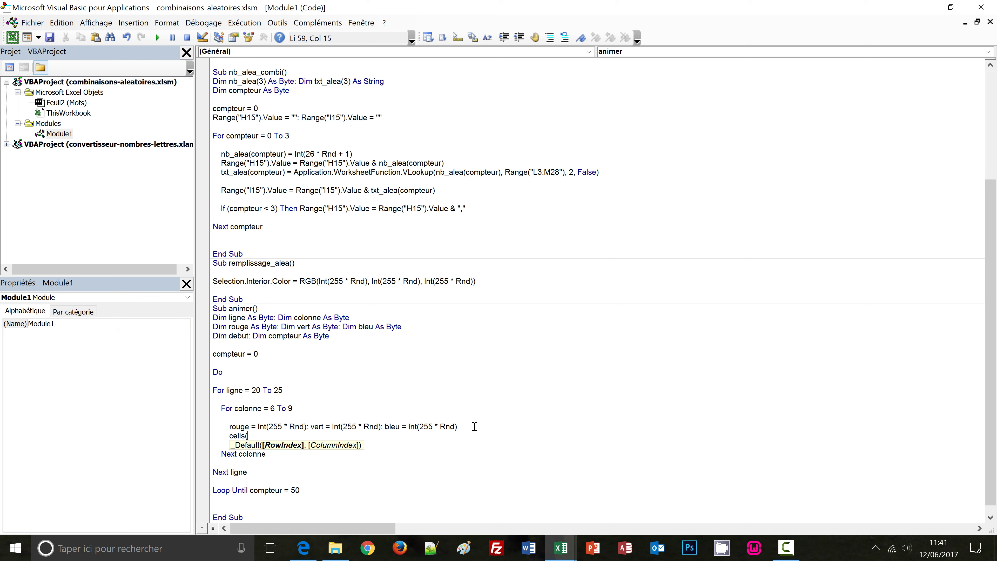
{"action": "type", "text": "lig"}
{"action": "type", "text": "ne,co"}
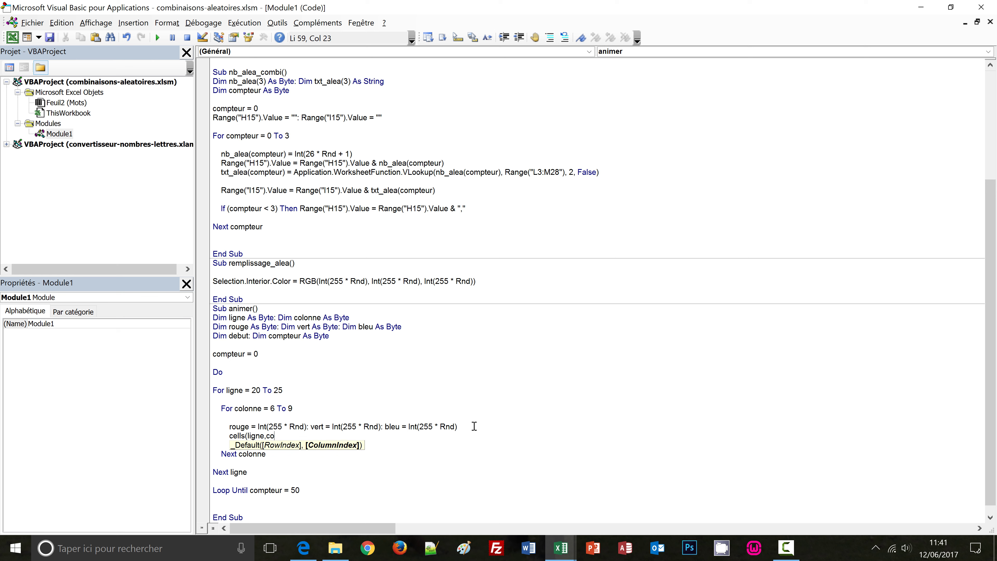
{"action": "type", "text": "lonne"}
{"action": "type", "text": ")"}
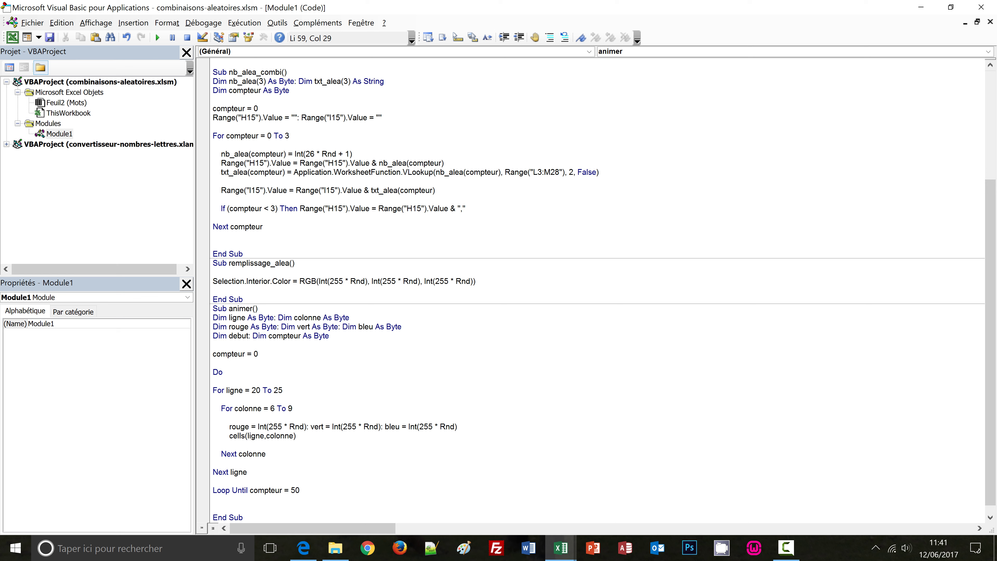
{"action": "type", "text": ".i"}
{"action": "type", "text": "nterior."}
{"action": "type", "text": "colo"}
{"action": "type", "text": "r"}
{"action": "type", "text": "="}
{"action": "type", "text": "rgb("}
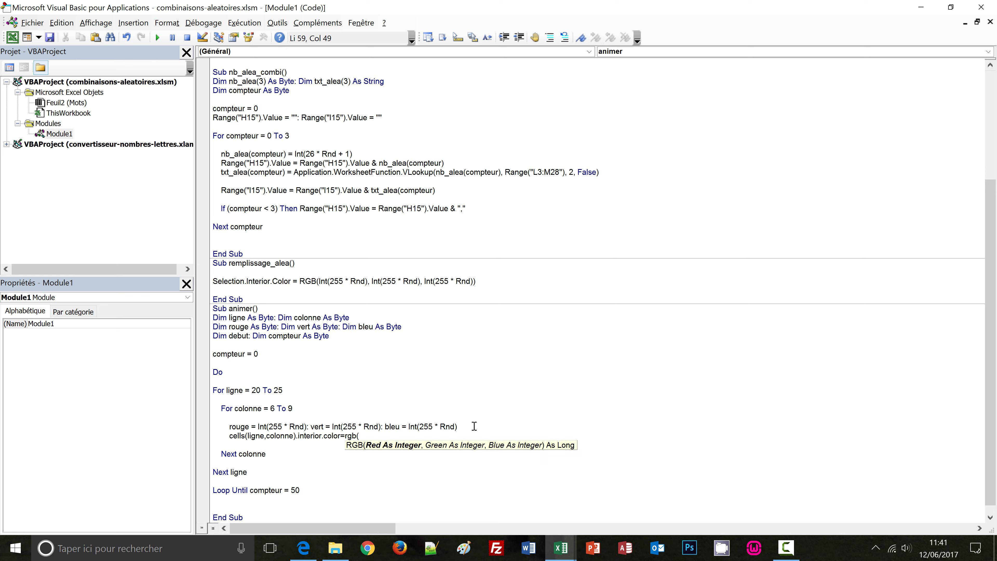
{"action": "type", "text": "roug"}
{"action": "type", "text": "e,"}
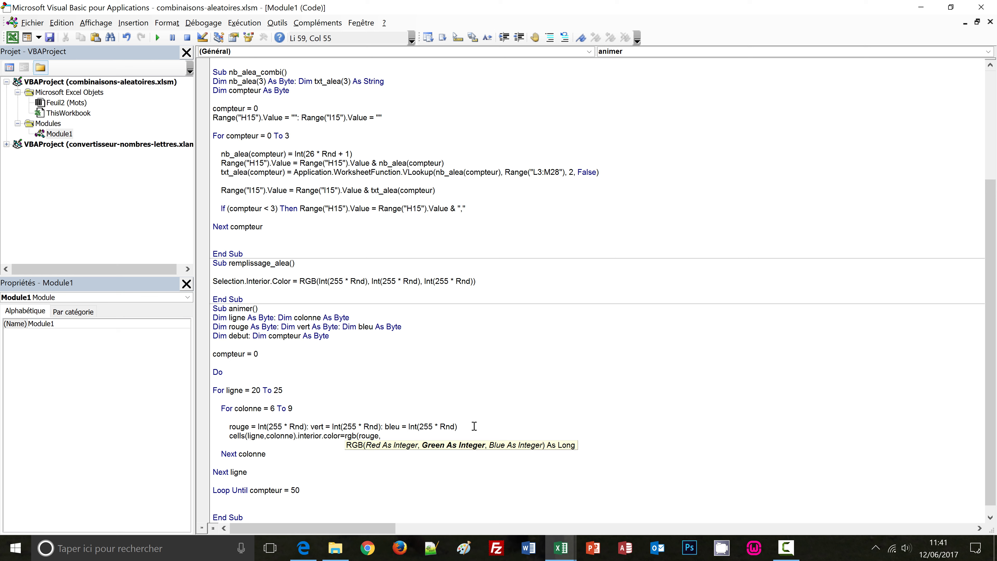
{"action": "type", "text": "vert,b"}
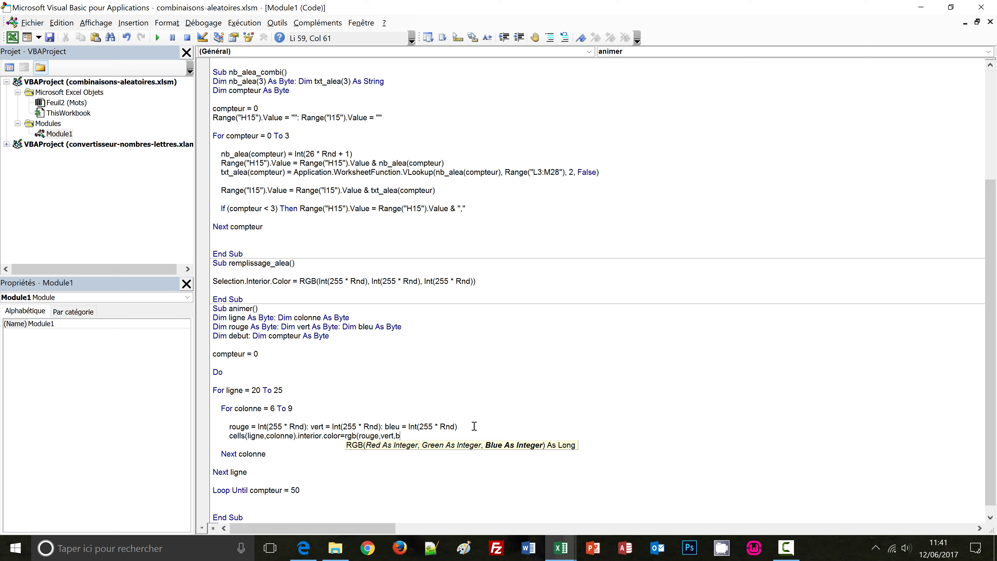
{"action": "type", "text": "leu)"}
{"action": "key", "text": "Return"}
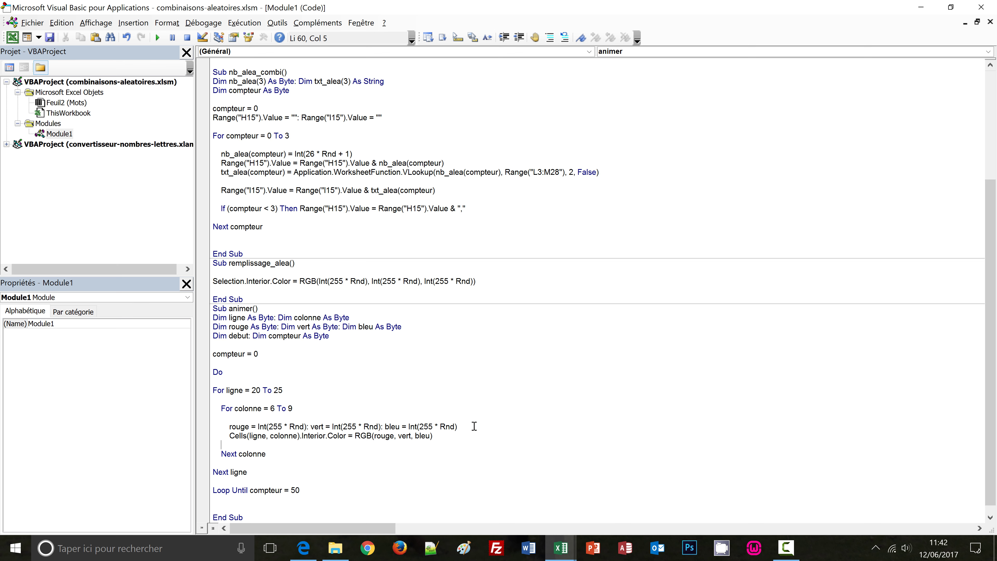
{"action": "scroll", "coordinate": [450, 454], "scroll_direction": "down", "scroll_amount": 1}
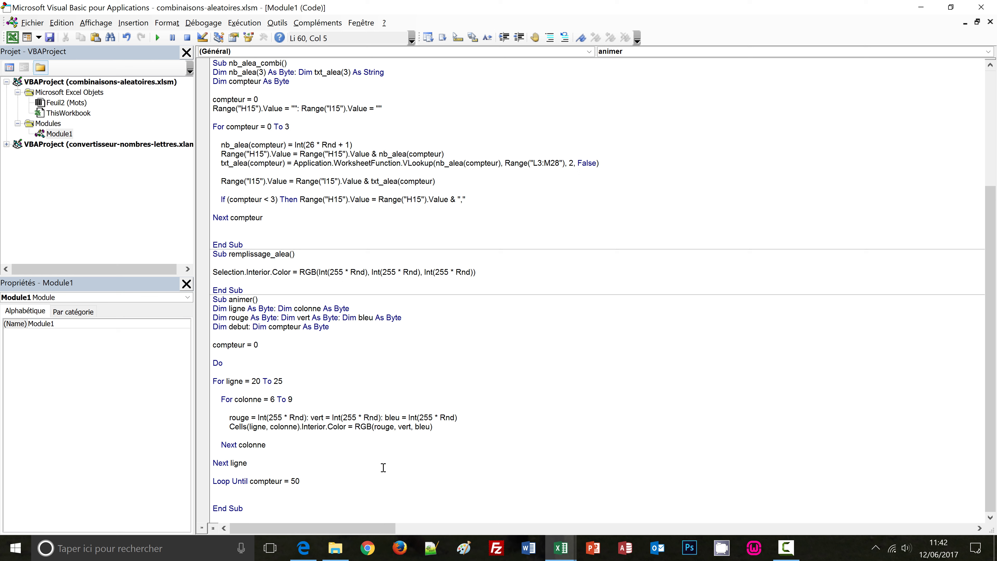
Add compteur = compteur + 1 on a new line above Loop Until
{"action": "left_click", "coordinate": [257, 474]}
{"action": "key", "text": "Return"}
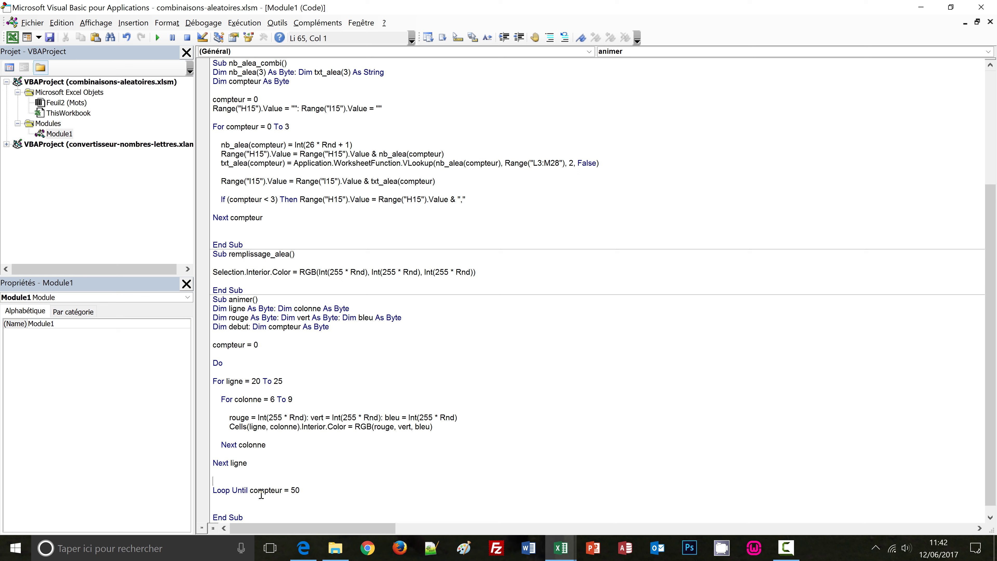
{"action": "double_click", "coordinate": [235, 346]}
{"action": "left_click", "coordinate": [238, 481]}
{"action": "type", "text": "compte"}
{"action": "type", "text": "ur"}
{"action": "type", "text": " = compteur"}
{"action": "type", "text": " + 1"}
Indent the nested For loop block and the increment line one level inside Do
{"action": "key", "text": "shift+Up"}
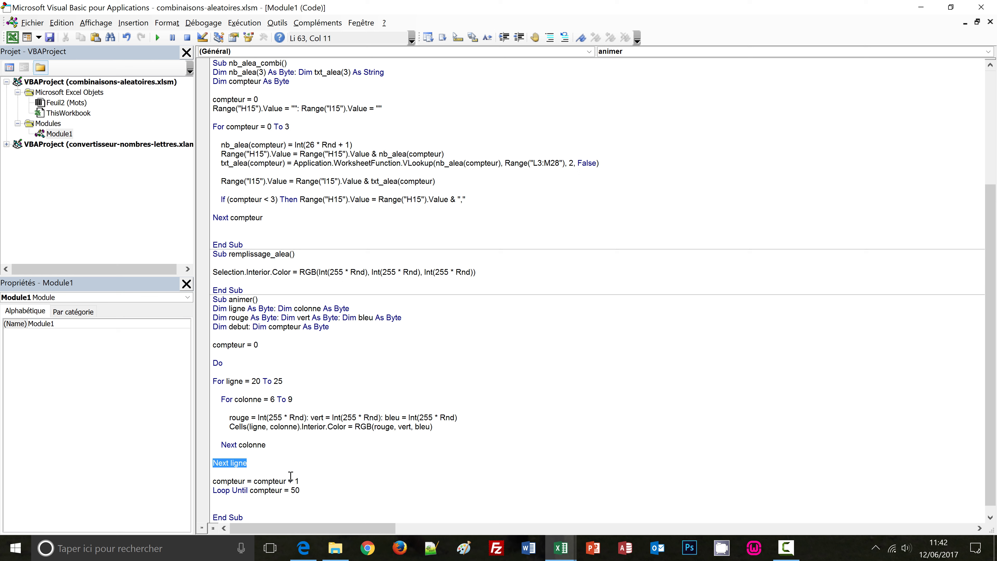
{"action": "key", "text": "shift+Up"}
{"action": "key", "text": "shift+Up"}
{"action": "key", "text": "shift+Up"}
{"action": "key", "text": "shift+Up"}
{"action": "key", "text": "shift+Up"}
{"action": "key", "text": "shift+Up"}
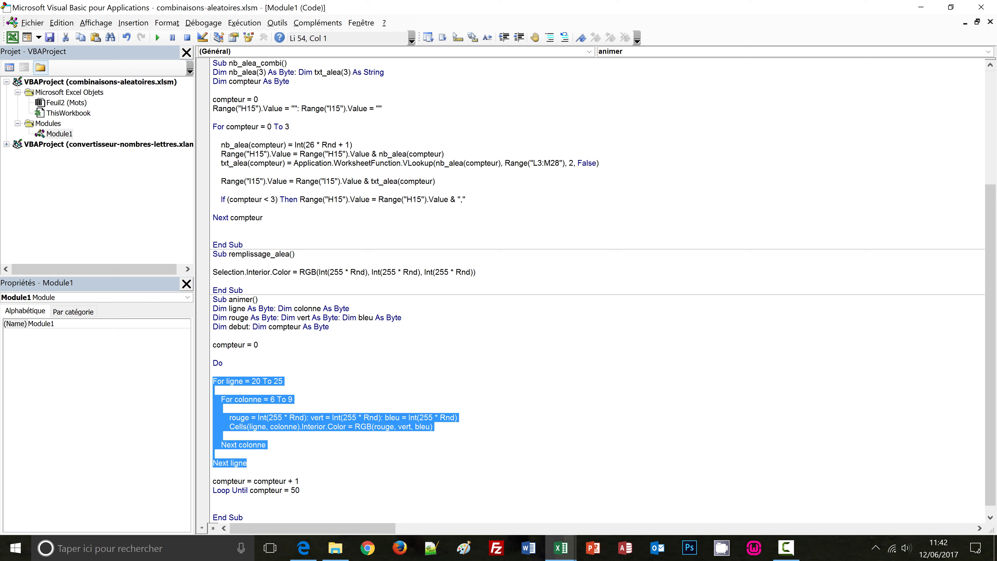
{"action": "key", "text": "Tab"}
{"action": "left_click", "coordinate": [313, 482]}
{"action": "key", "text": "Home"}
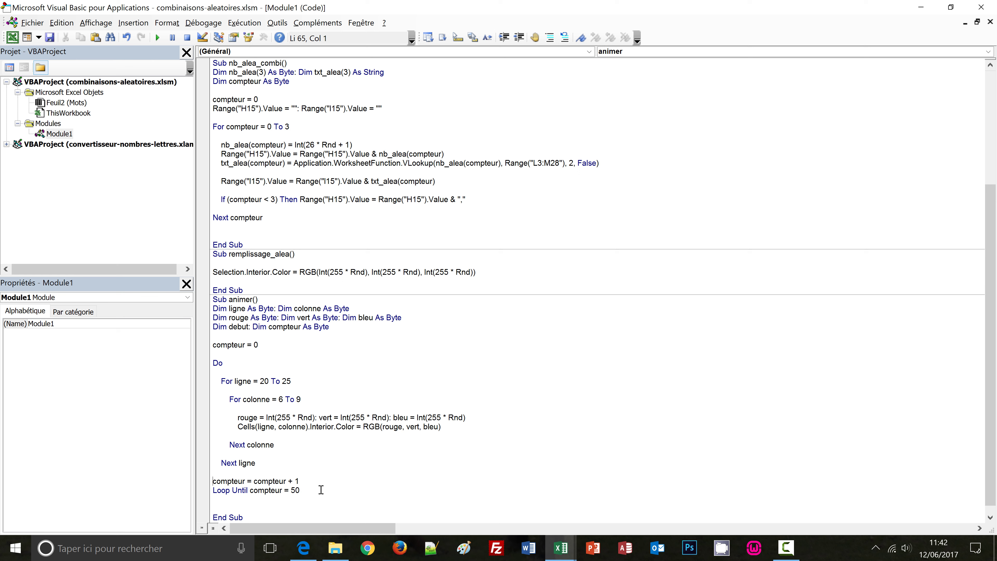
{"action": "key", "text": "Tab"}
{"action": "left_click", "coordinate": [393, 463]}
Run the Animer macro from its Excel button to colour F20:I25, then return to the code
{"action": "key", "text": "alt+F11"}
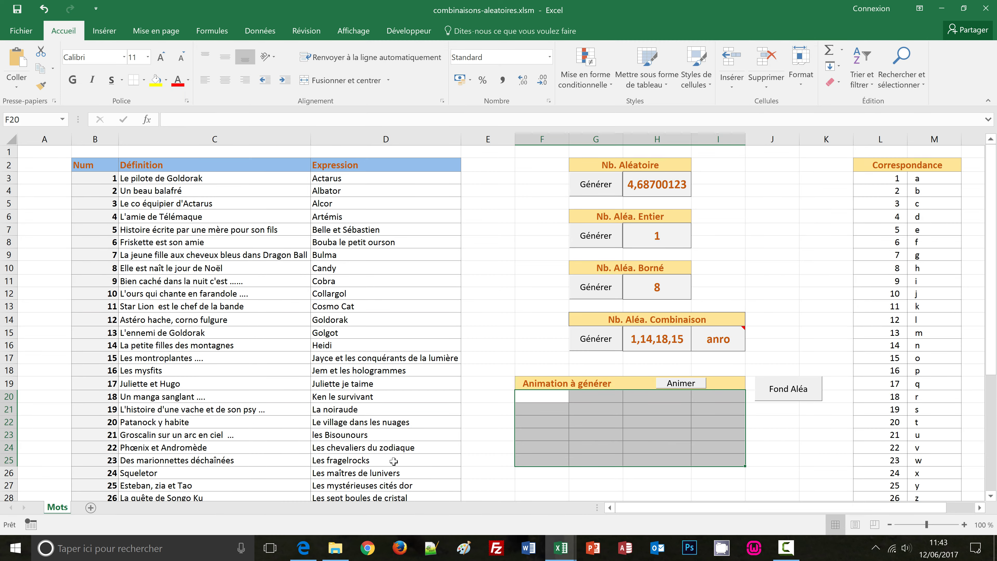
{"action": "left_click", "coordinate": [494, 319]}
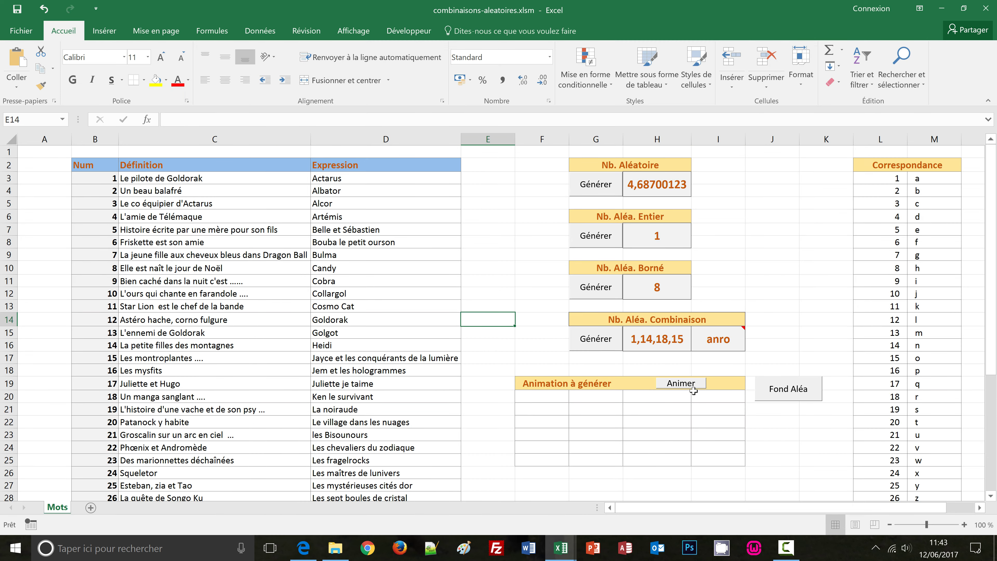
{"action": "left_click", "coordinate": [688, 386]}
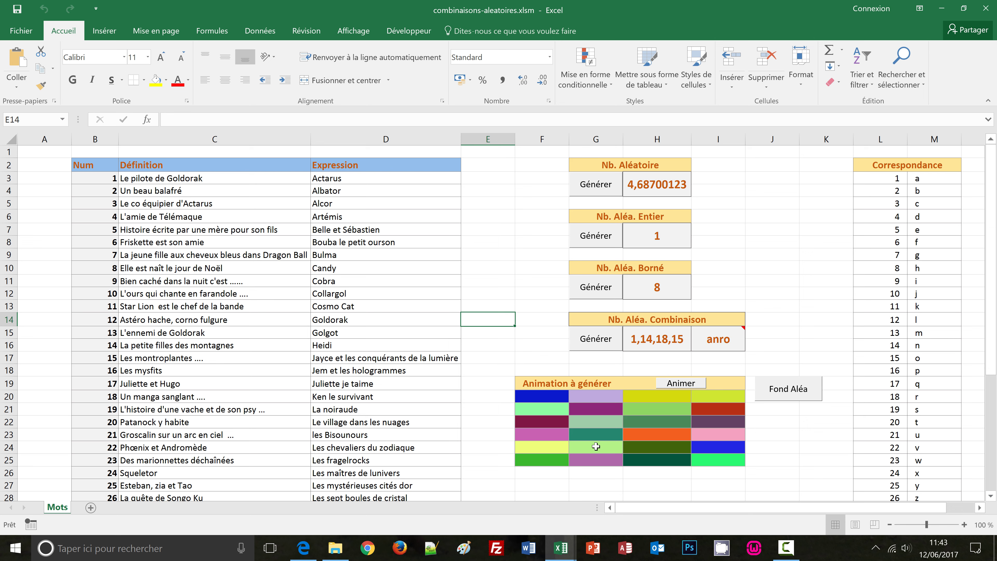
{"action": "key", "text": "alt+F11"}
{"action": "scroll", "coordinate": [579, 418], "scroll_direction": "down", "scroll_amount": 1}
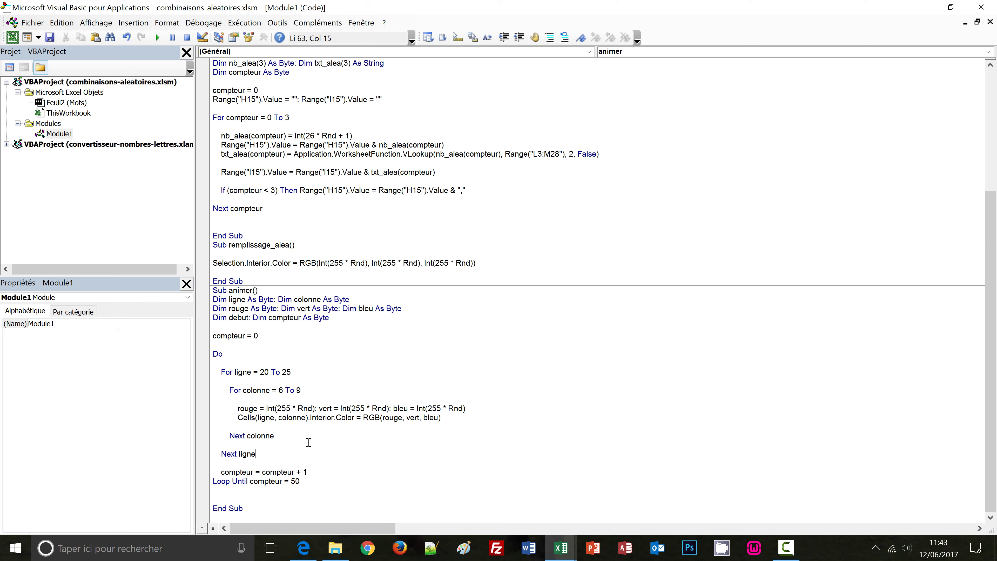
Add debut = Timer on a new line after Next ligne
{"action": "key", "text": "Return"}
{"action": "key", "text": "Return"}
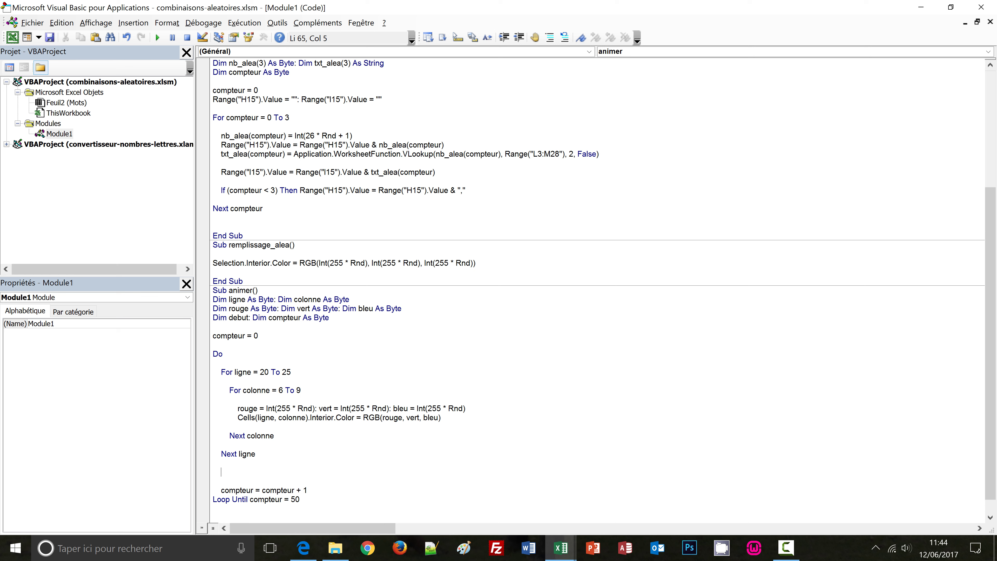
{"action": "type", "text": "debut"}
{"action": "type", "text": " = ti"}
{"action": "type", "text": "mer"}
{"action": "left_click", "coordinate": [262, 471]}
{"action": "scroll", "coordinate": [310, 439], "scroll_direction": "down", "scroll_amount": 1}
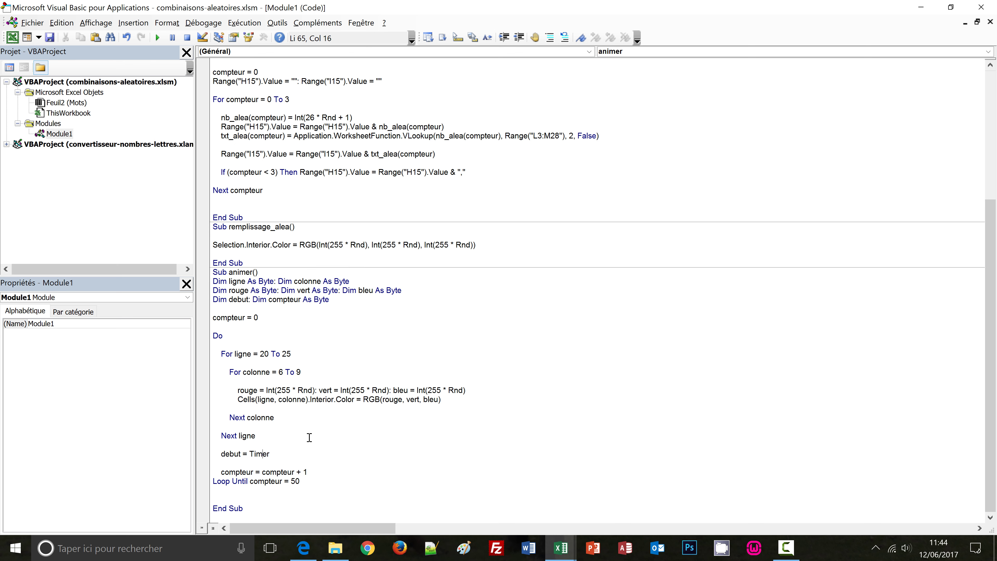
{"action": "left_click", "coordinate": [287, 456]}
Add an empty Do While Timer < debut + 0.1 … Loop wait below it
{"action": "key", "text": "Return"}
{"action": "key", "text": "Return"}
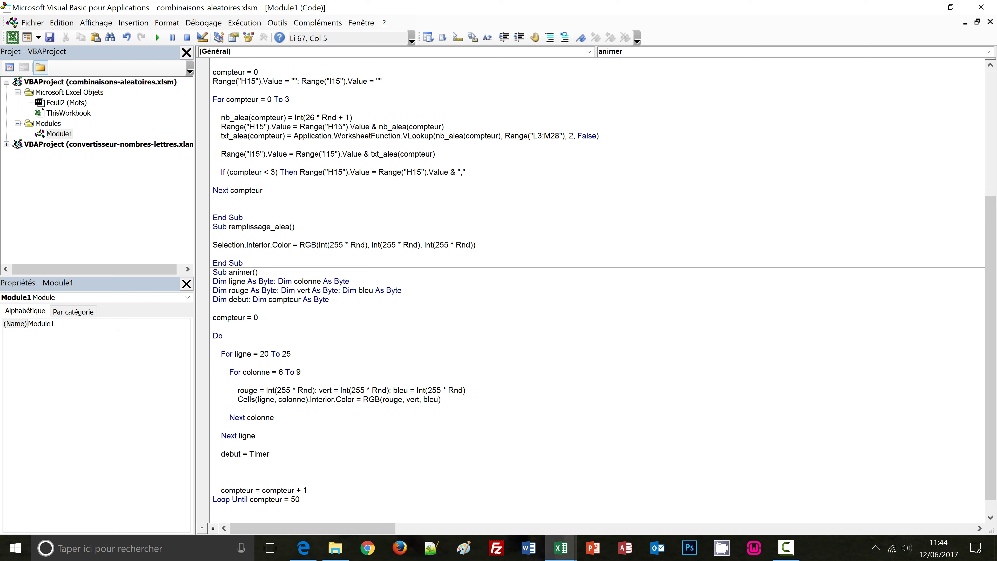
{"action": "type", "text": "do "}
{"action": "type", "text": "while ti"}
{"action": "type", "text": "mer"}
{"action": "type", "text": "<"}
{"action": "type", "text": "debut"}
{"action": "type", "text": " + "}
{"action": "type", "text": "0."}
{"action": "type", "text": "1"}
{"action": "key", "text": "Return"}
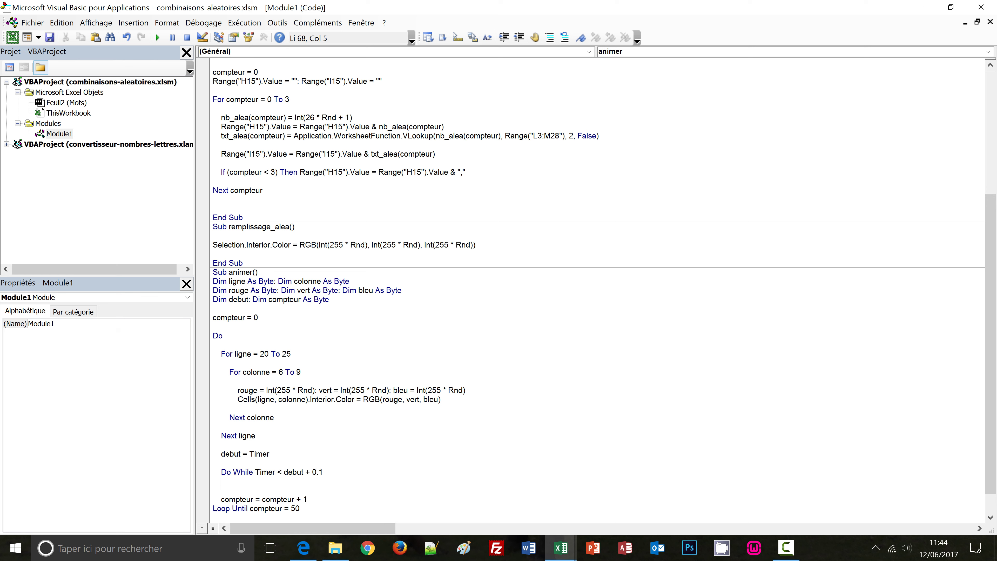
{"action": "key", "text": "Return"}
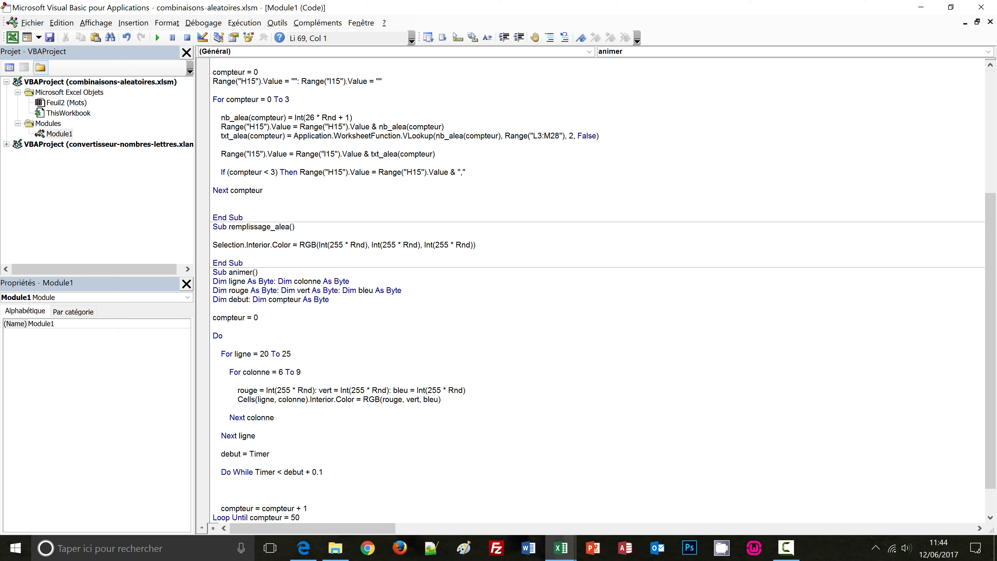
{"action": "type", "text": "oo"}
{"action": "type", "text": "p"}
{"action": "key", "text": "Tab"}
{"action": "key", "text": "Up"}
{"action": "key", "text": "BackSpace"}
{"action": "key", "text": "BackSpace"}
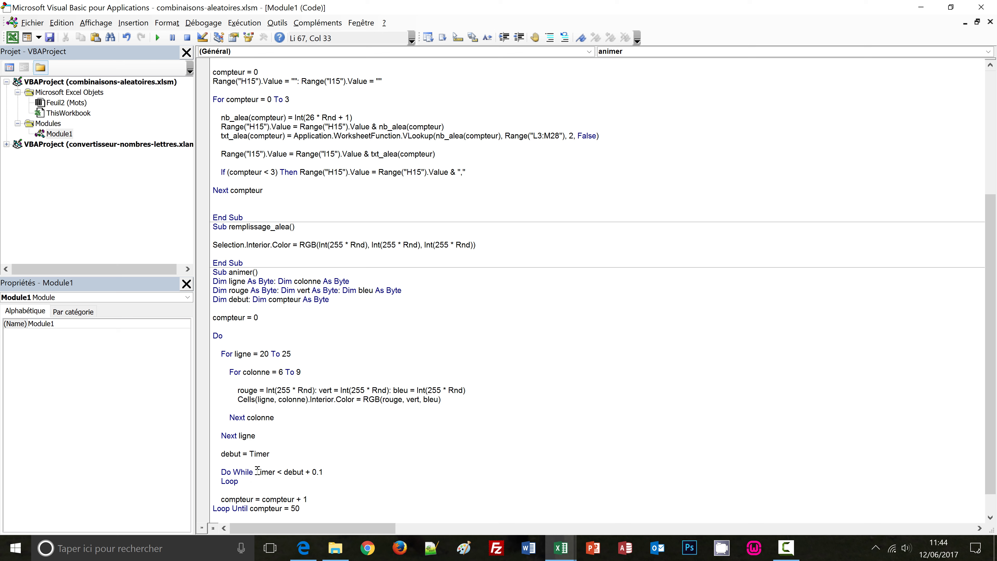
{"action": "scroll", "coordinate": [302, 467], "scroll_direction": "down", "scroll_amount": 1}
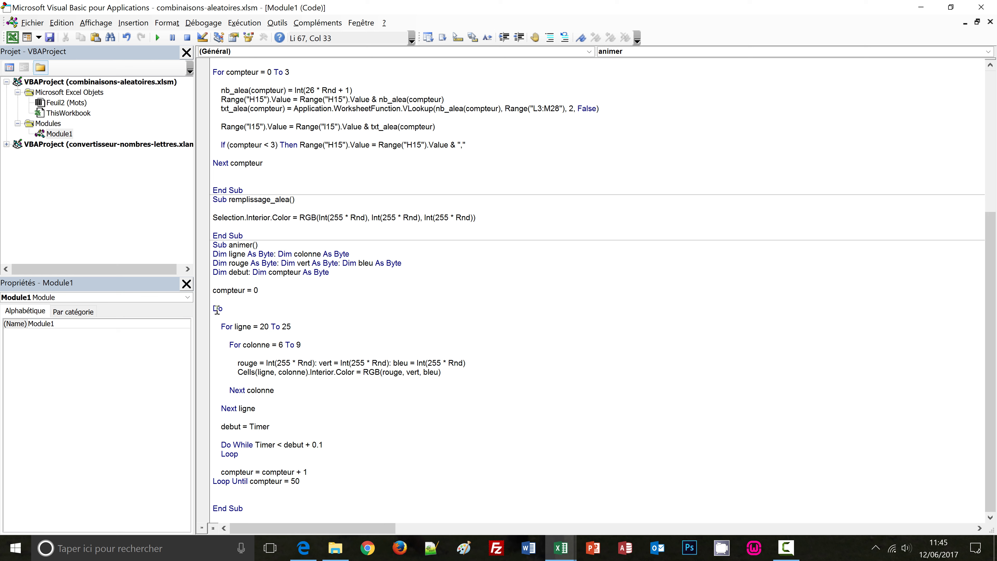
Run the Animer macro twice in Excel to watch the 0.1-second delayed animation
{"action": "left_click", "coordinate": [336, 387]}
{"action": "key", "text": "alt+F11"}
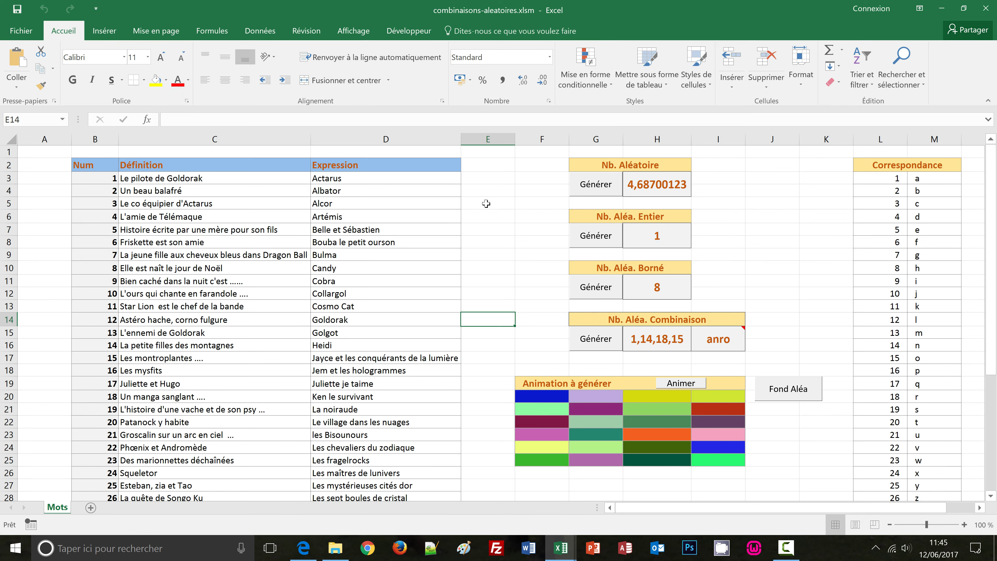
{"action": "left_click", "coordinate": [791, 229]}
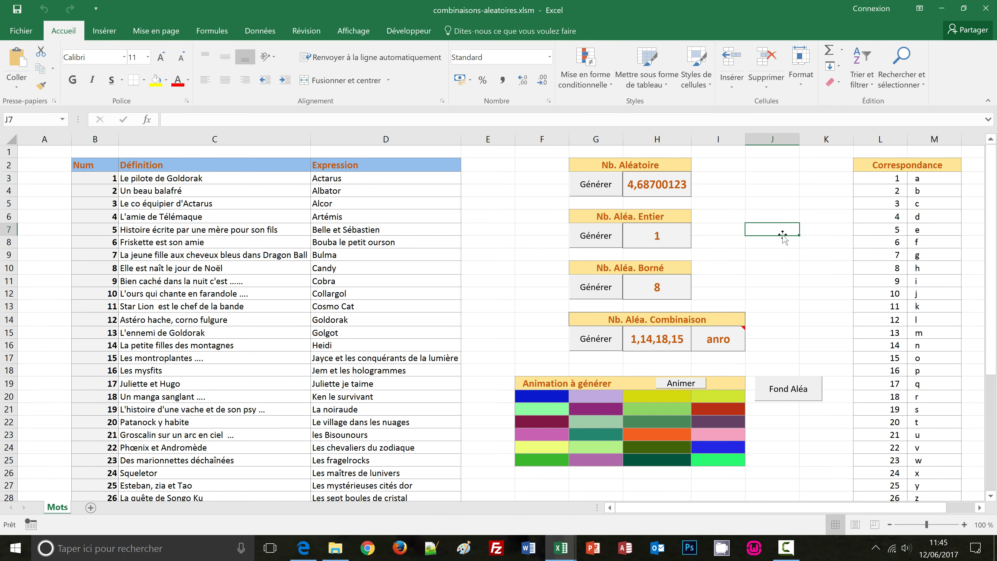
{"action": "left_click", "coordinate": [683, 388]}
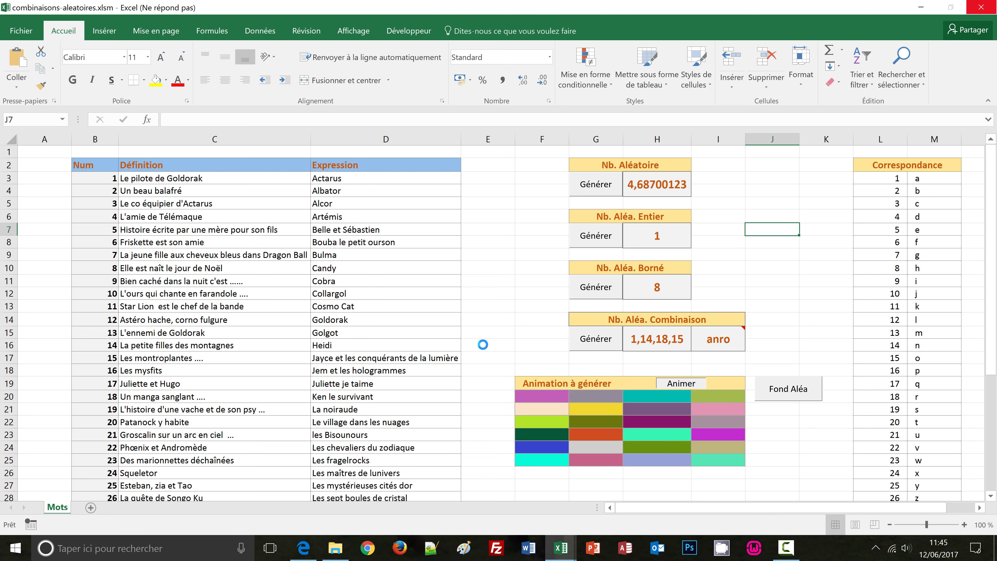
{"action": "left_click", "coordinate": [682, 384]}
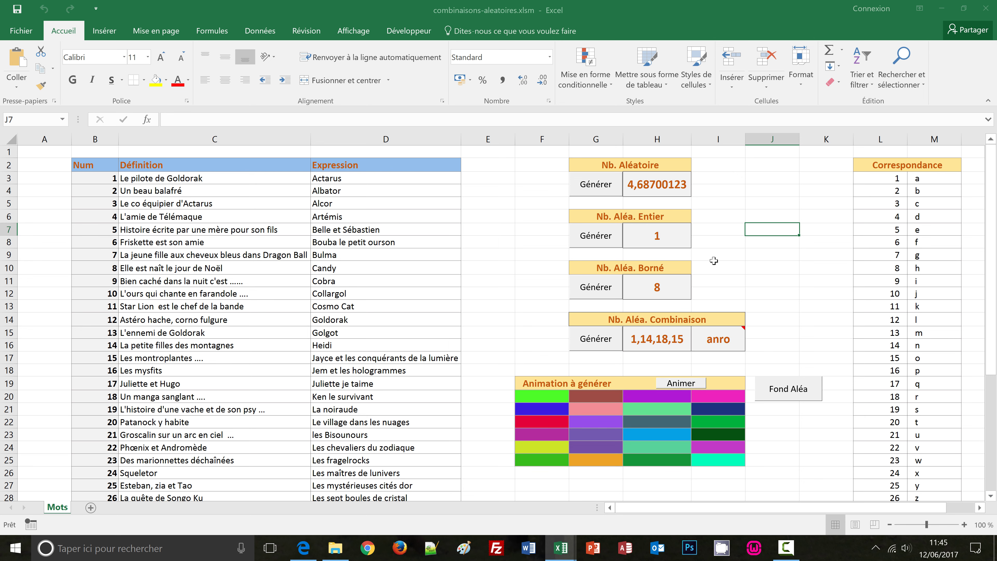
{"action": "left_click", "coordinate": [740, 264]}
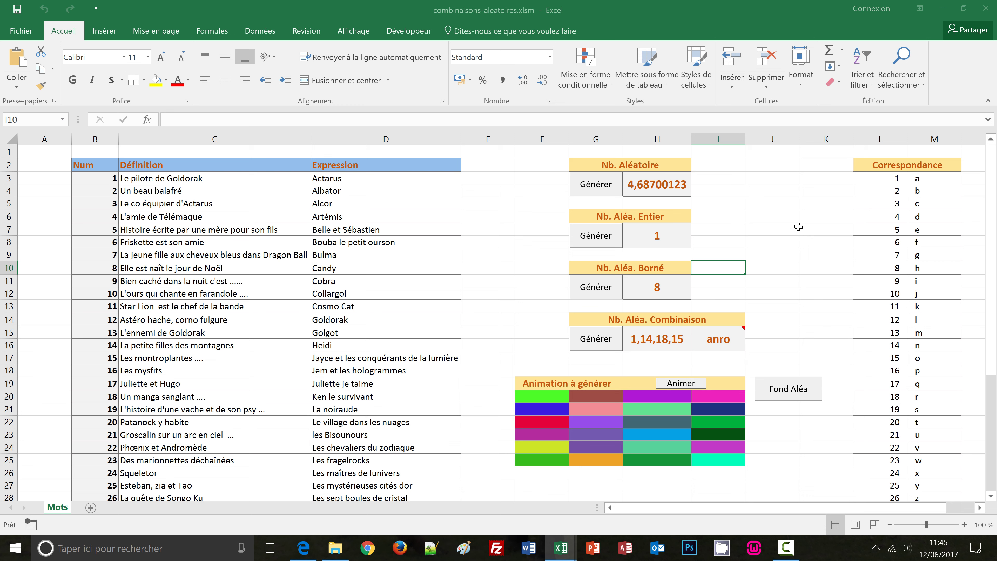
{"action": "left_click", "coordinate": [812, 212]}
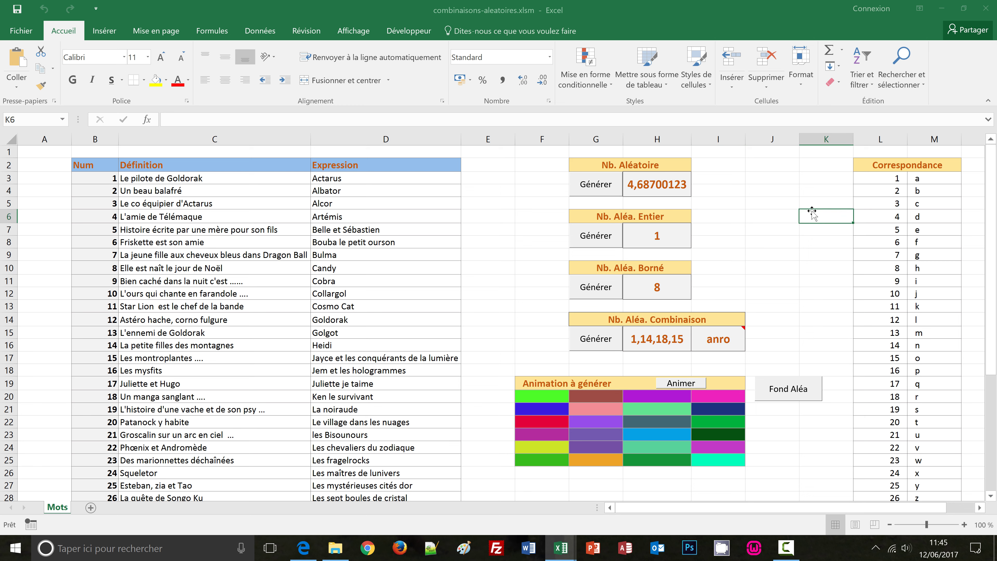